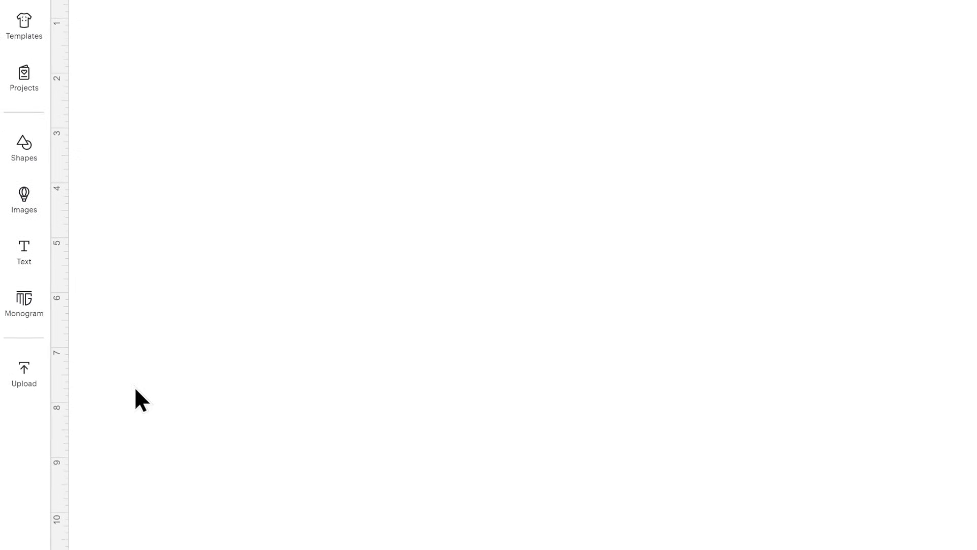
# Start an image upload and supply svg-3d-candelabra-craftwithsarah.svg from the Cutting Machine Versions folder.
pyautogui.click(23, 374)
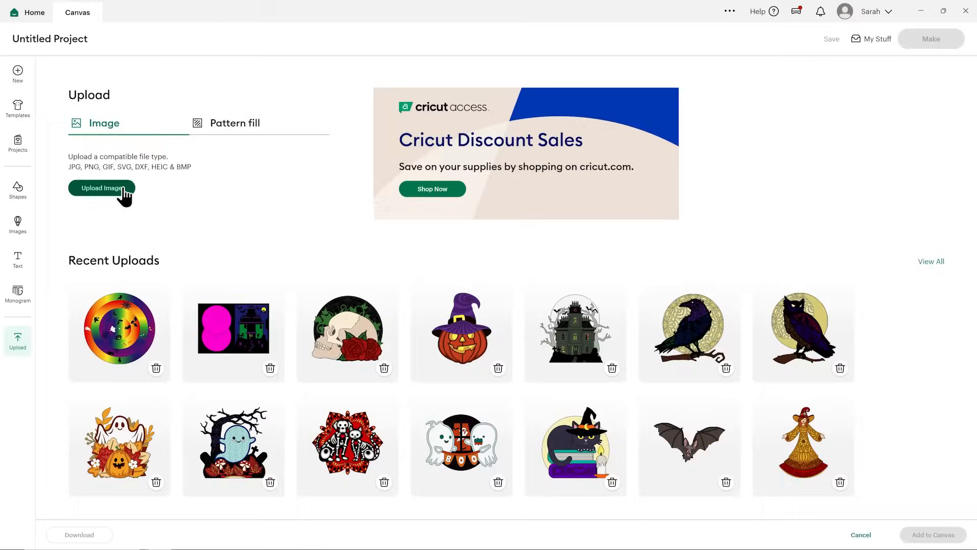
pyautogui.click(124, 191)
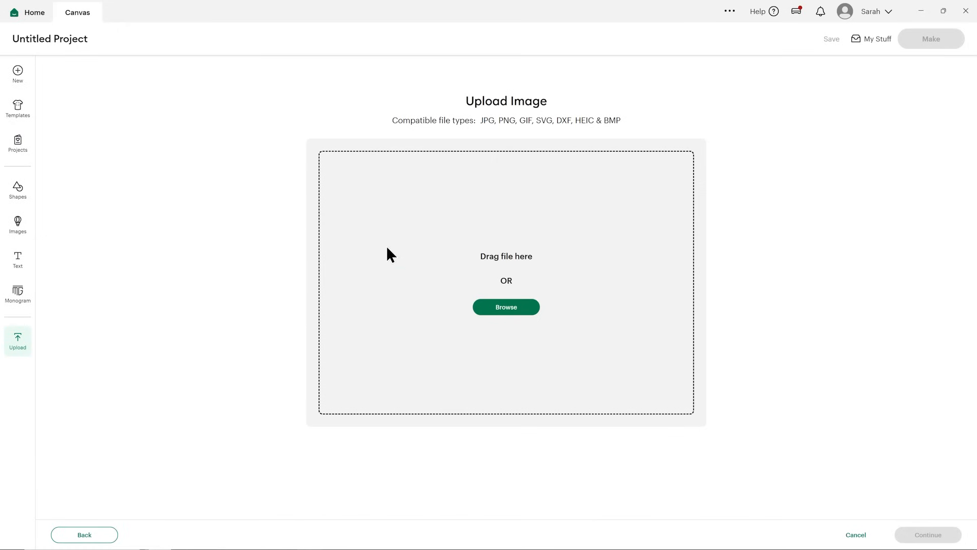
pyautogui.click(489, 308)
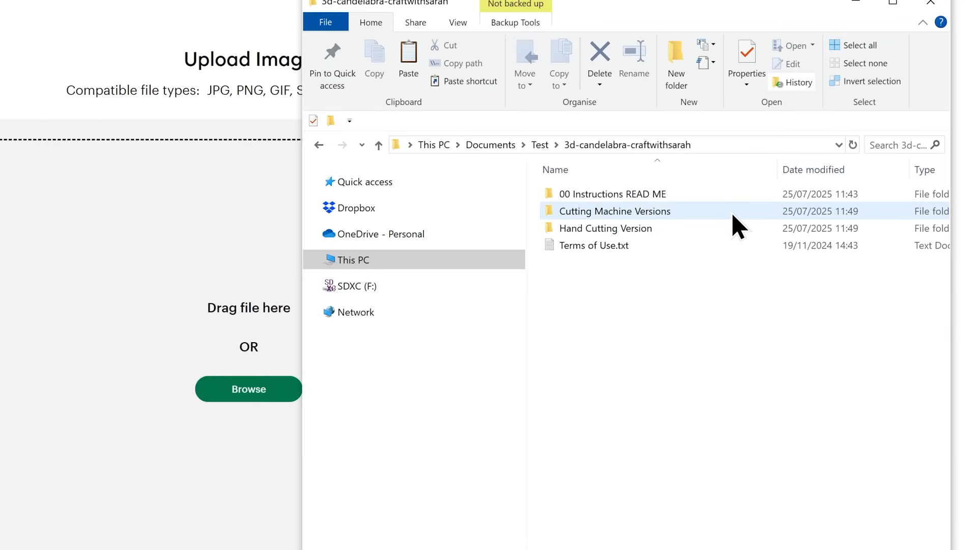
pyautogui.doubleClick(732, 213)
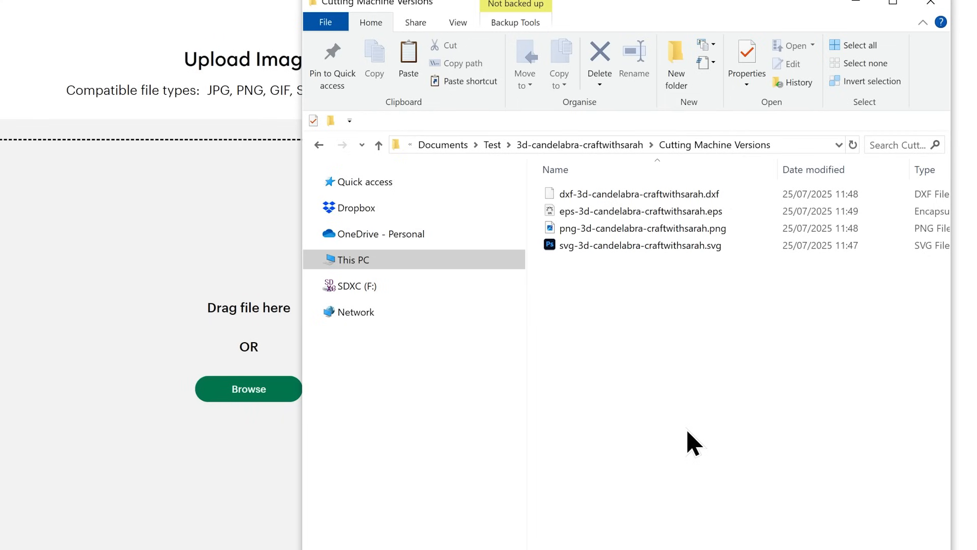
pyautogui.click(659, 247)
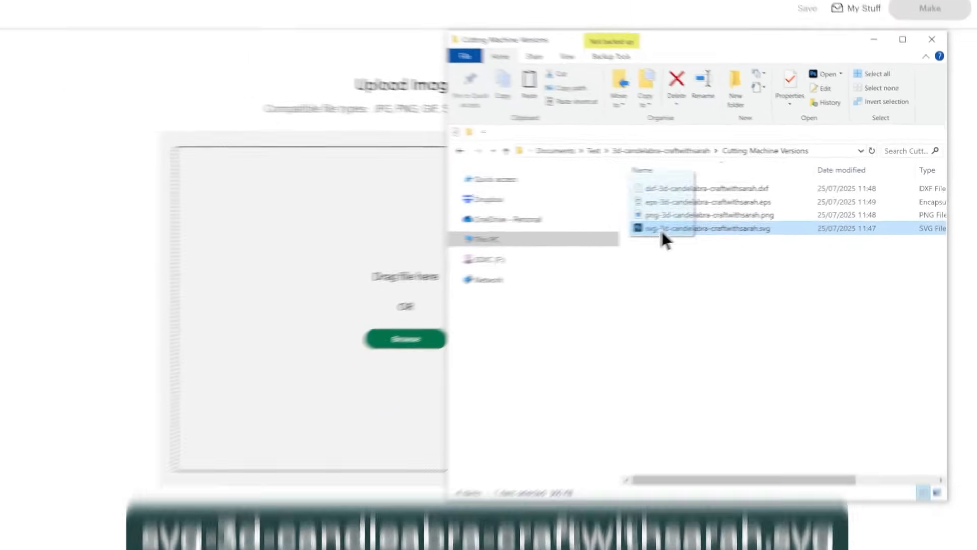
pyautogui.moveTo(576, 247); pyautogui.dragTo(99, 355)
pyautogui.moveTo(413, 286); pyautogui.dragTo(413, 287)
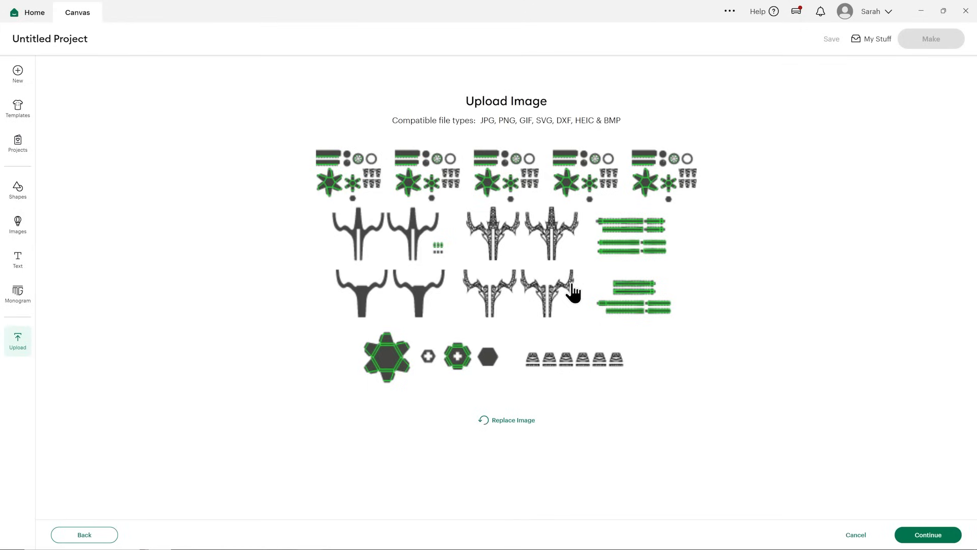
# Upload the candelabra SVG with its default image details onto the canvas and collapse the image library.
pyautogui.click(909, 532)
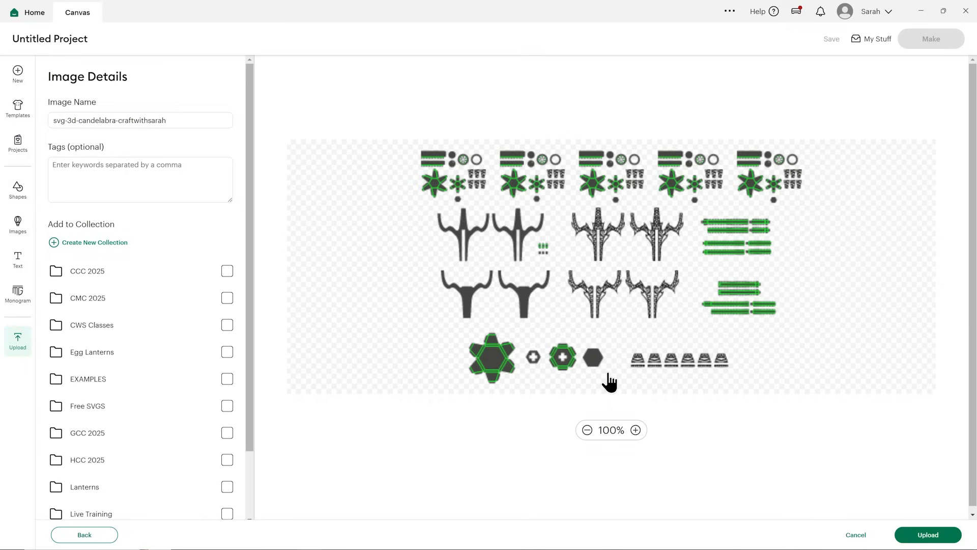
pyautogui.click(903, 534)
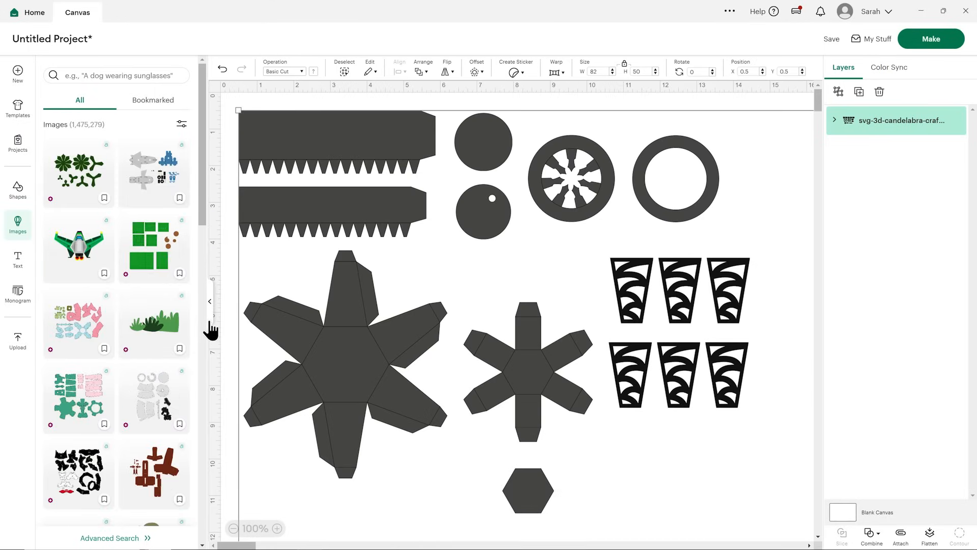
pyautogui.click(211, 325)
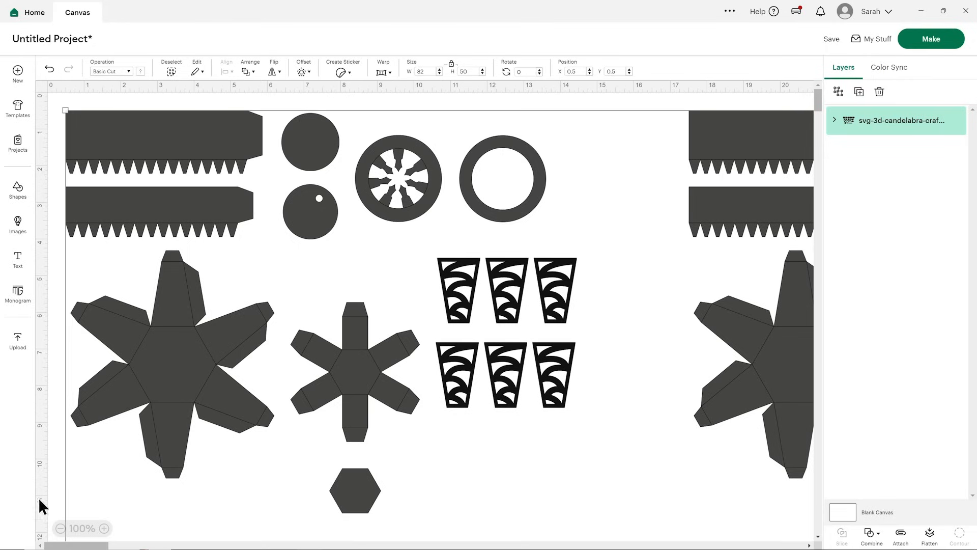
# Ungroup the whole candelabra design into its separate part groups and clear the selection.
pyautogui.click(61, 529)
pyautogui.click(61, 529)
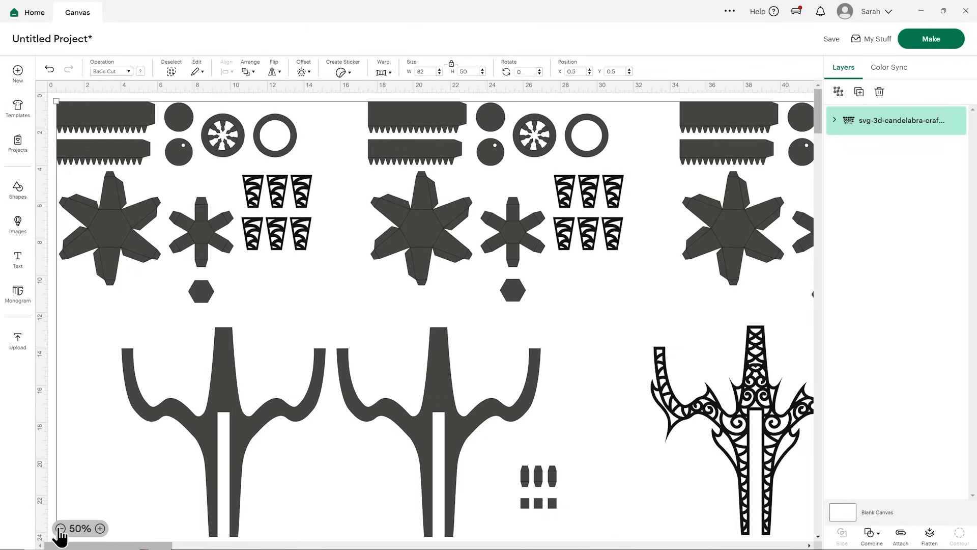
pyautogui.click(60, 529)
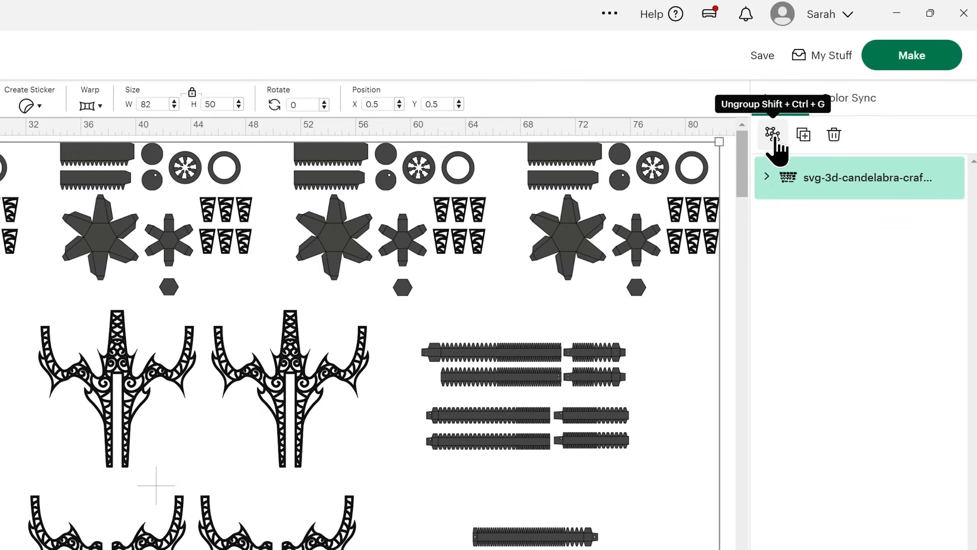
pyautogui.click(773, 137)
pyautogui.click(675, 225)
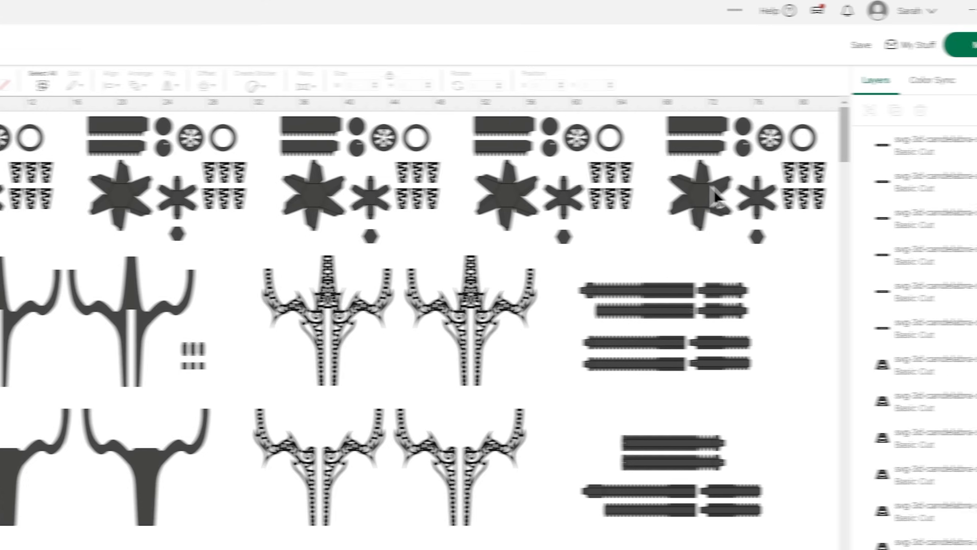
# Delete the four duplicate candle part sets in the top row, keeping only the first set.
pyautogui.click(843, 187)
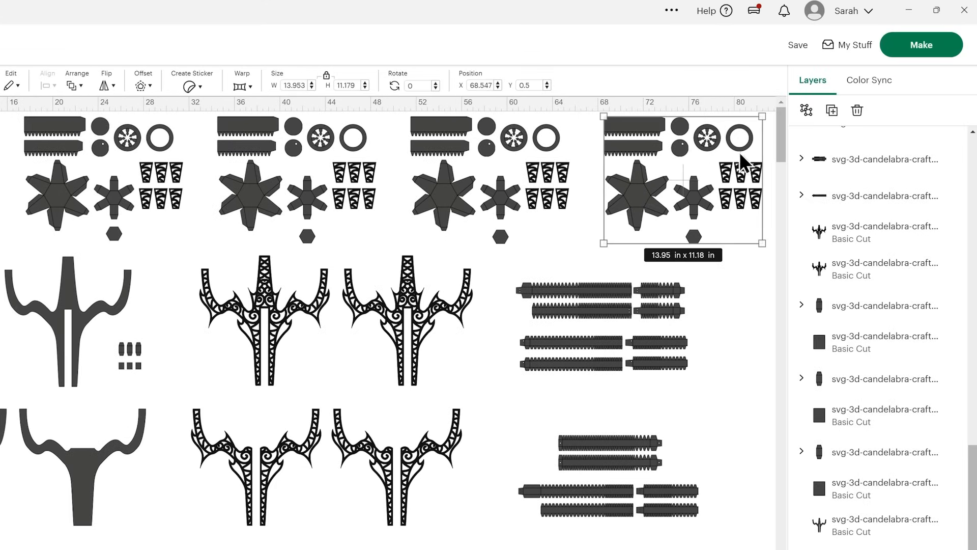
pyautogui.click(858, 111)
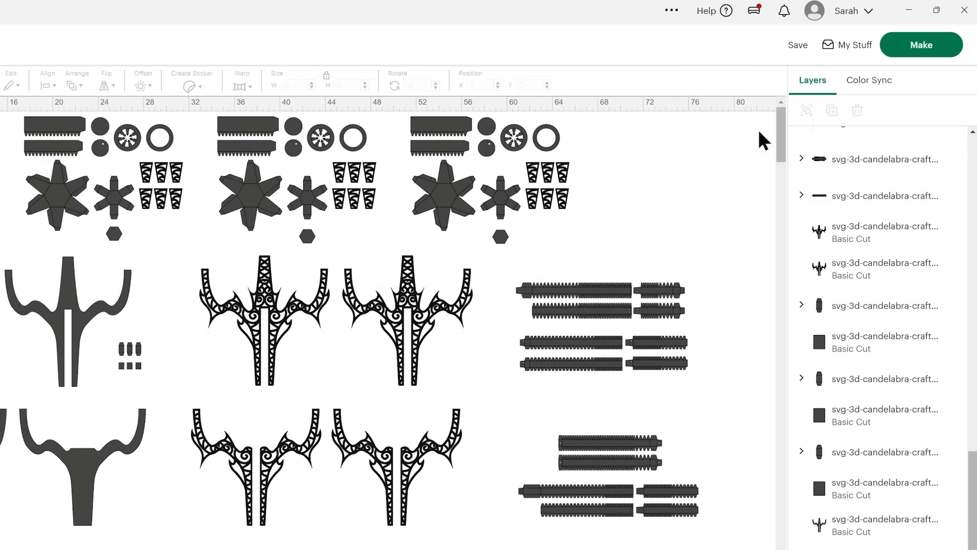
pyautogui.click(537, 171)
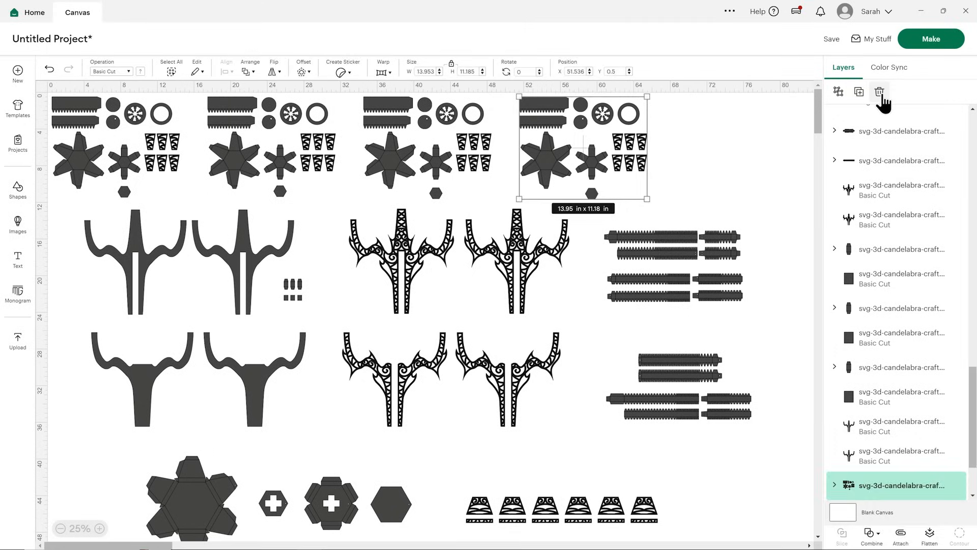
pyautogui.click(867, 102)
pyautogui.click(417, 164)
pyautogui.click(880, 92)
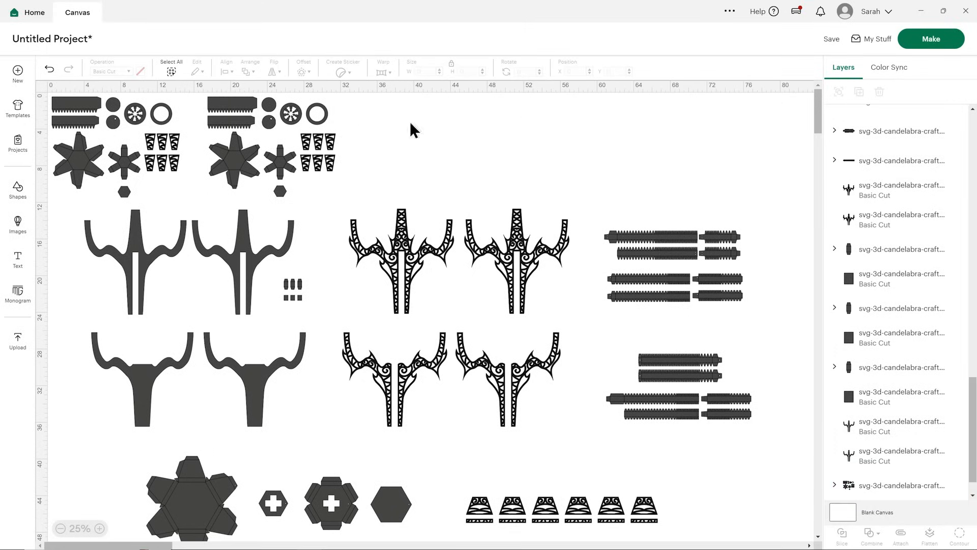
pyautogui.click(291, 131)
pyautogui.click(880, 92)
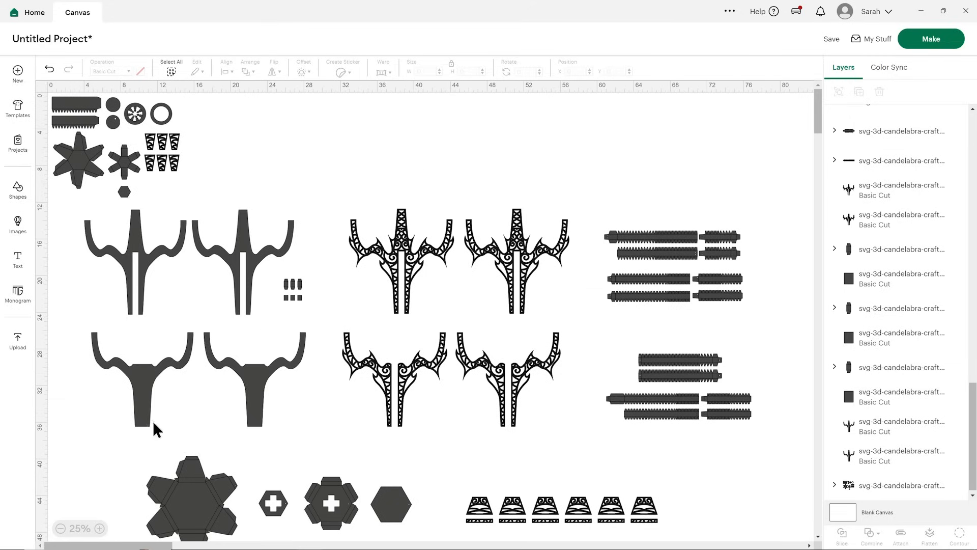
# Shift the remaining candle part set slightly on the canvas and ungroup it into individual pieces.
pyautogui.click(99, 529)
pyautogui.click(100, 528)
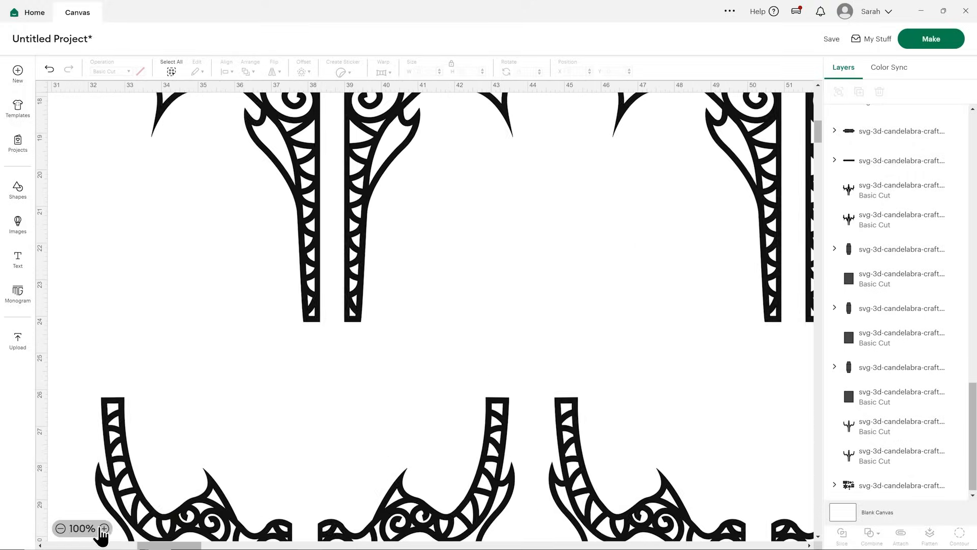
pyautogui.moveTo(163, 543); pyautogui.dragTo(71, 546)
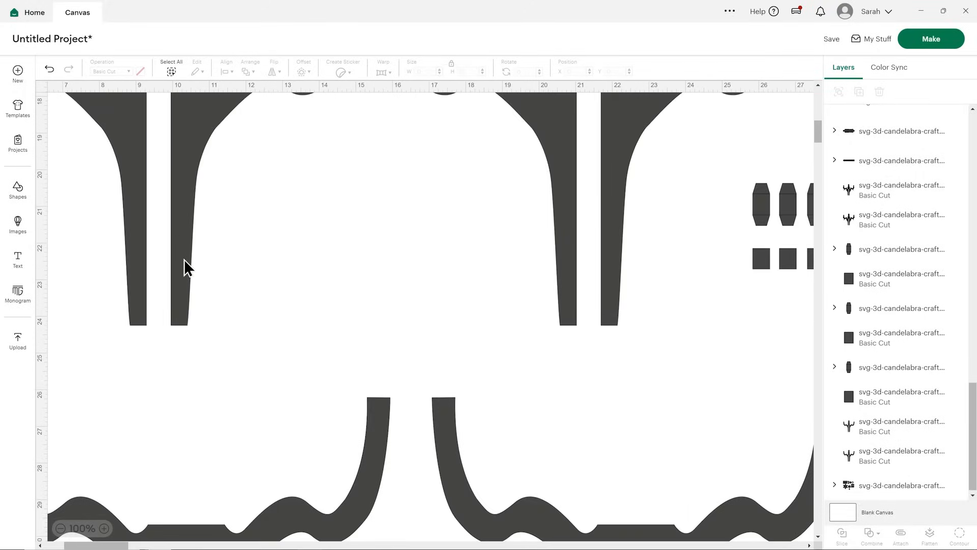
pyautogui.scroll(10, 181, 236)
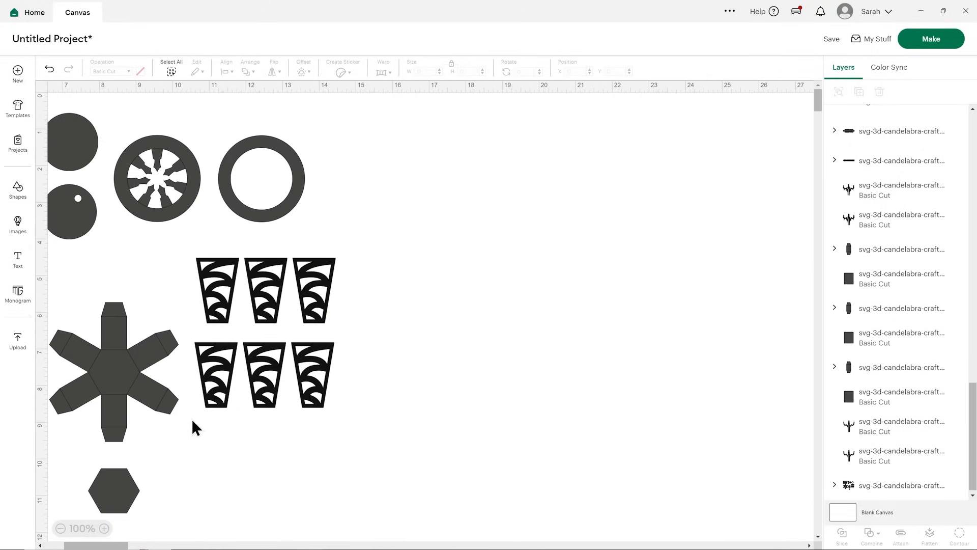
pyautogui.moveTo(122, 545); pyautogui.dragTo(102, 545)
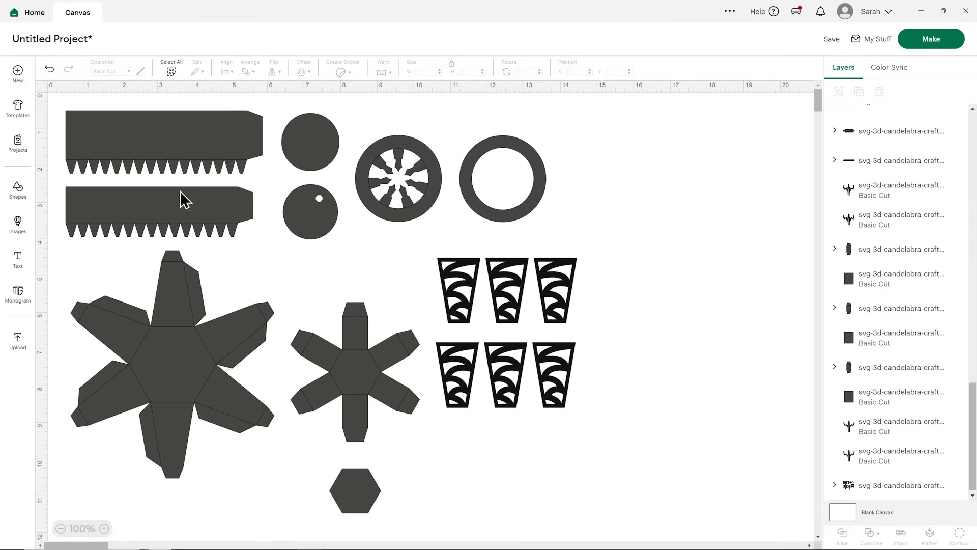
pyautogui.click(183, 142)
pyautogui.moveTo(183, 143); pyautogui.dragTo(213, 137)
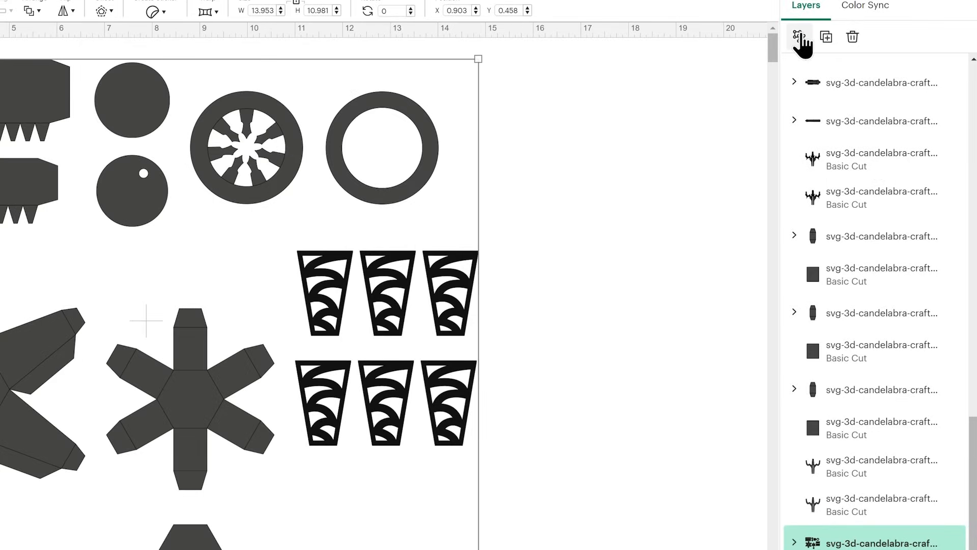
pyautogui.click(800, 35)
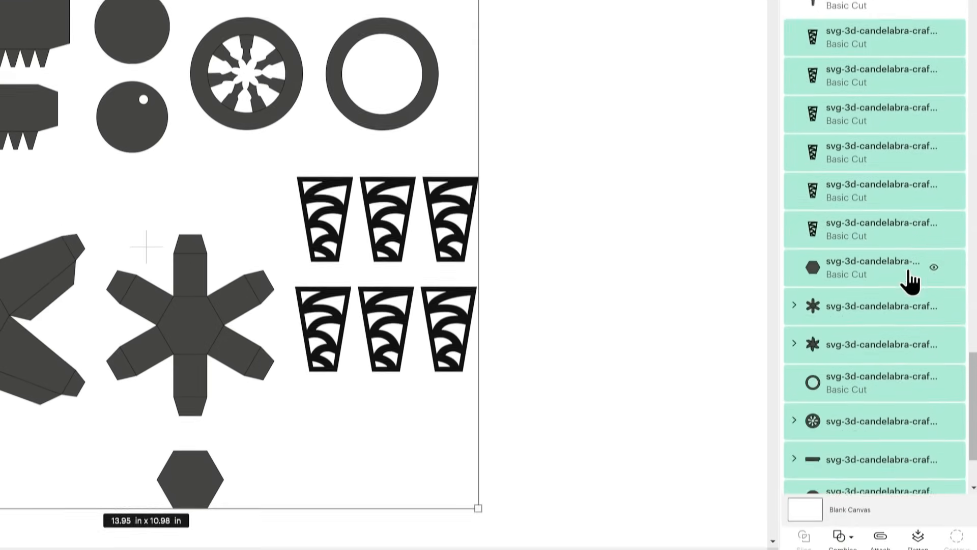
# Examine which candle pieces are still grouped with fold lines, checking the toothed strips, both star-shaped pieces and the spoked ring.
pyautogui.scroll(-1, 911, 280)
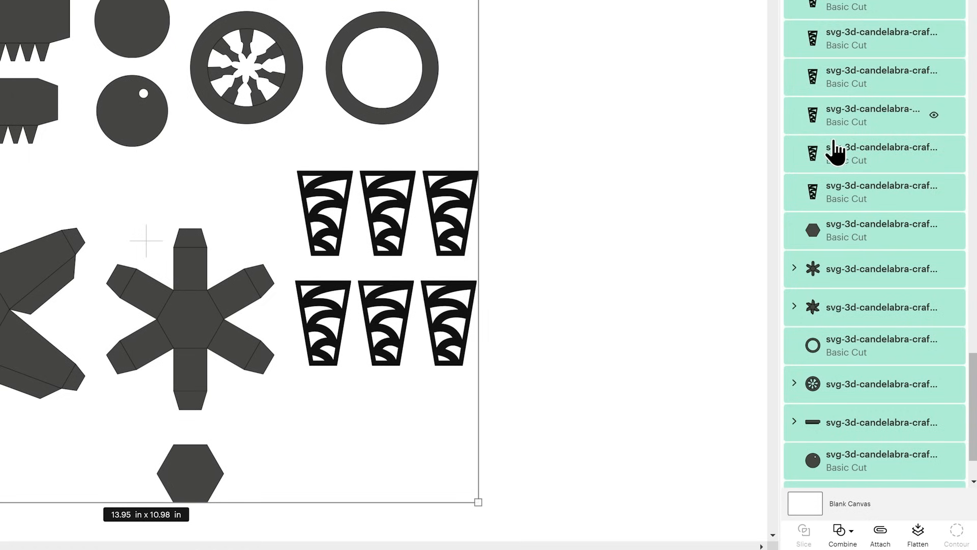
pyautogui.click(836, 275)
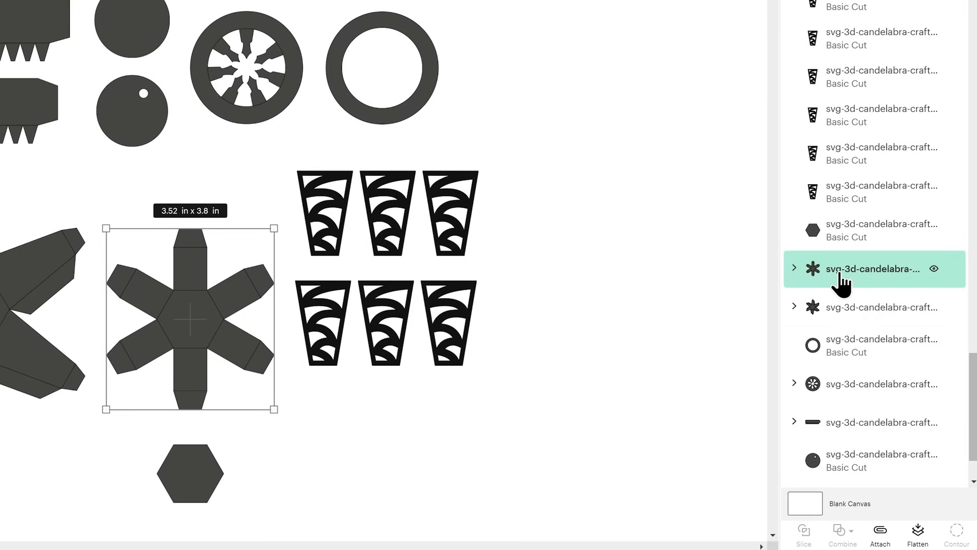
pyautogui.click(850, 309)
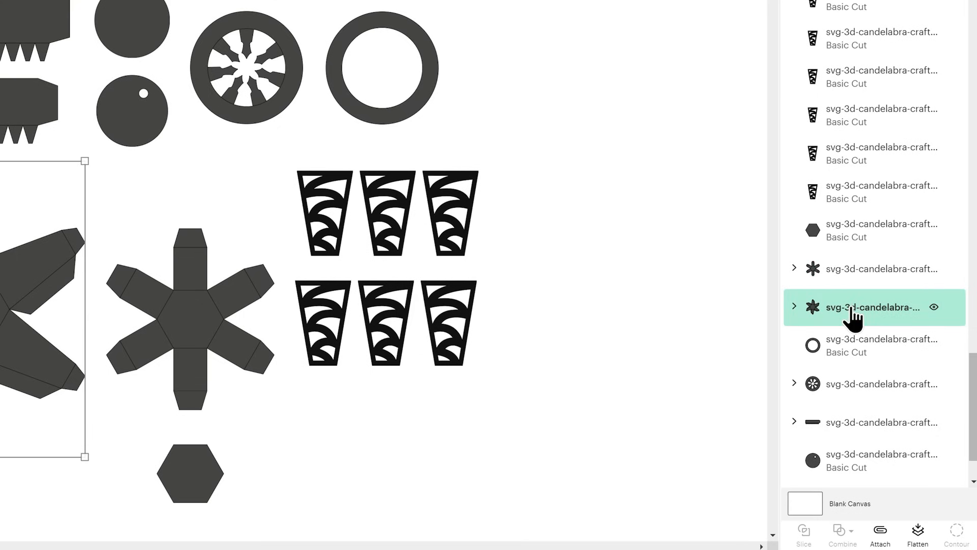
pyautogui.click(855, 388)
pyautogui.click(845, 428)
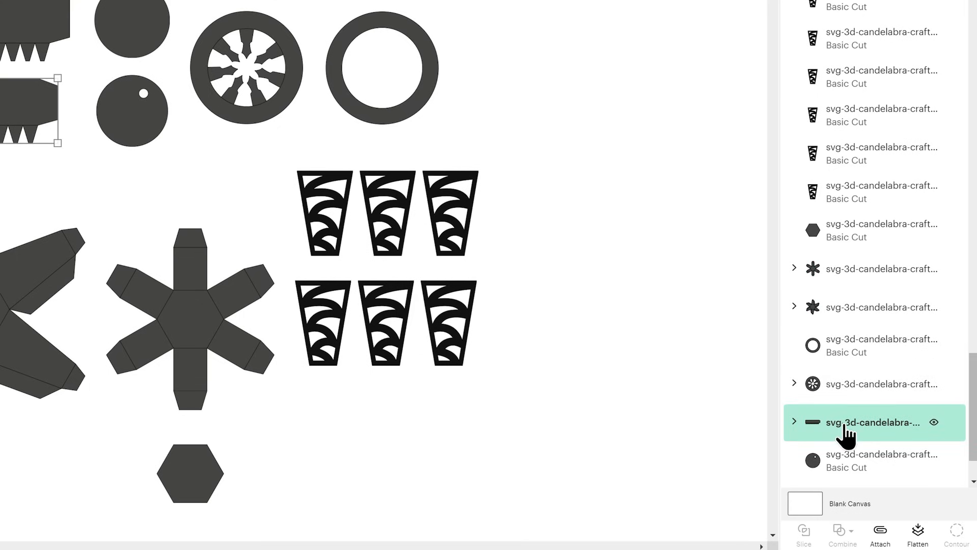
pyautogui.click(556, 189)
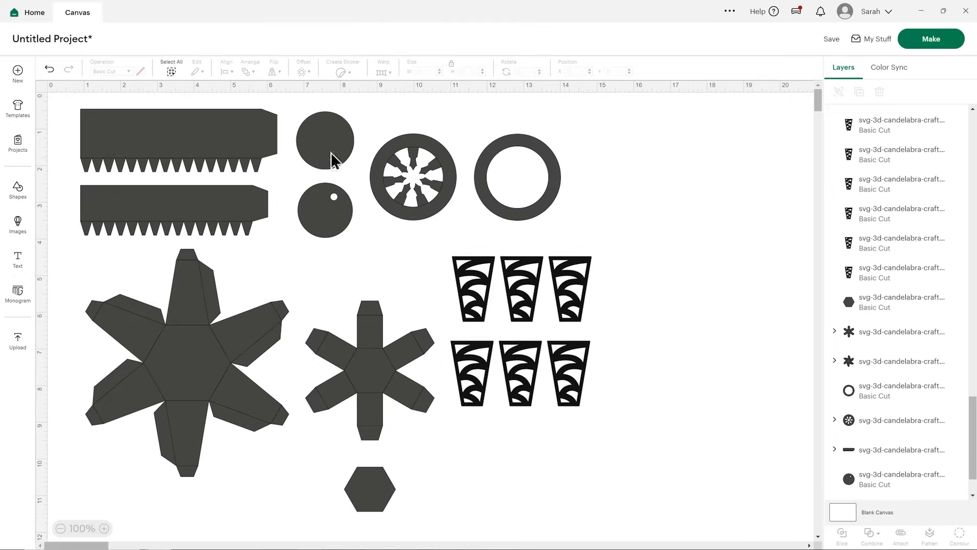
pyautogui.click(246, 136)
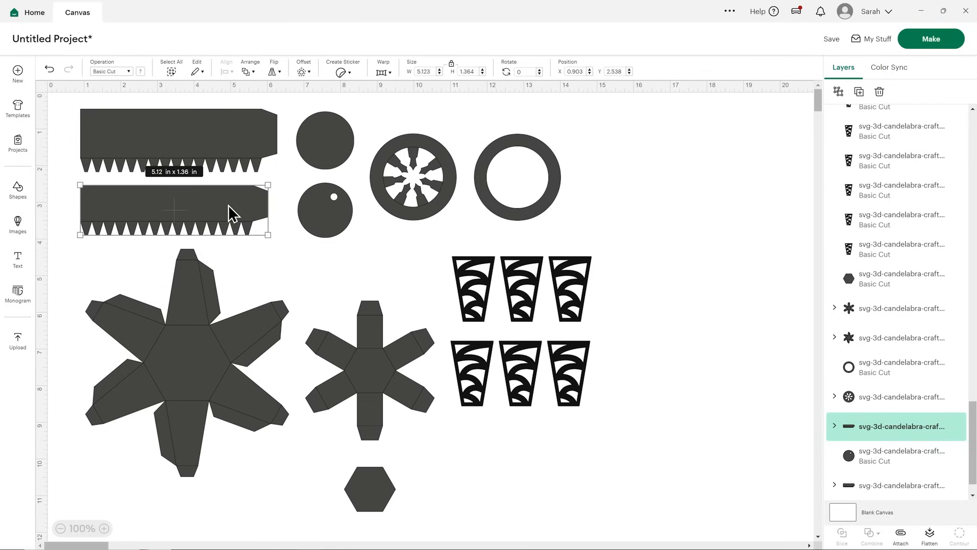
pyautogui.click(197, 352)
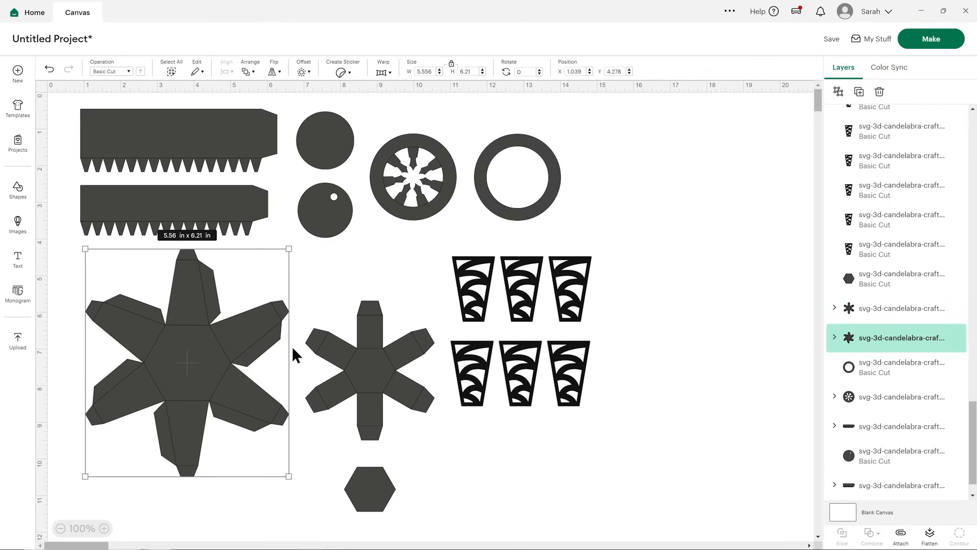
pyautogui.click(382, 367)
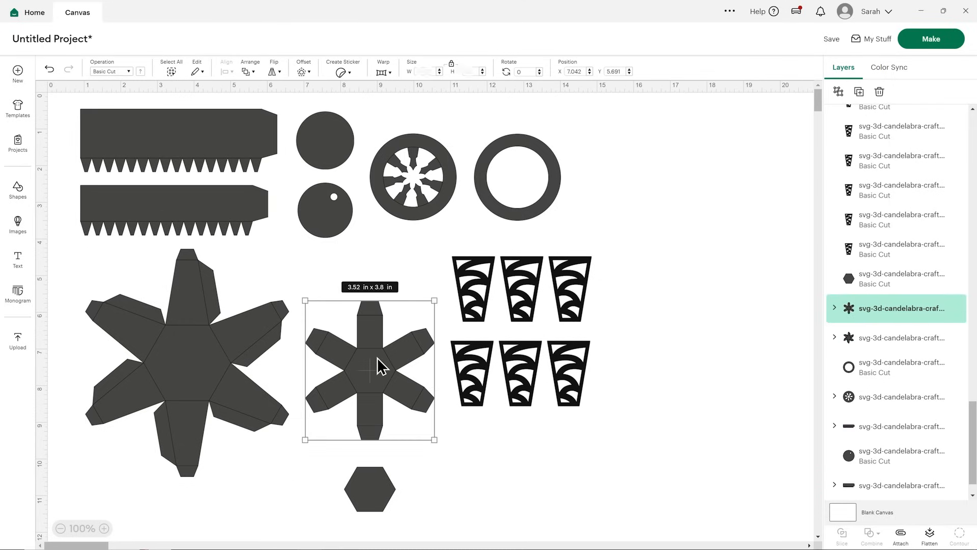
pyautogui.click(402, 216)
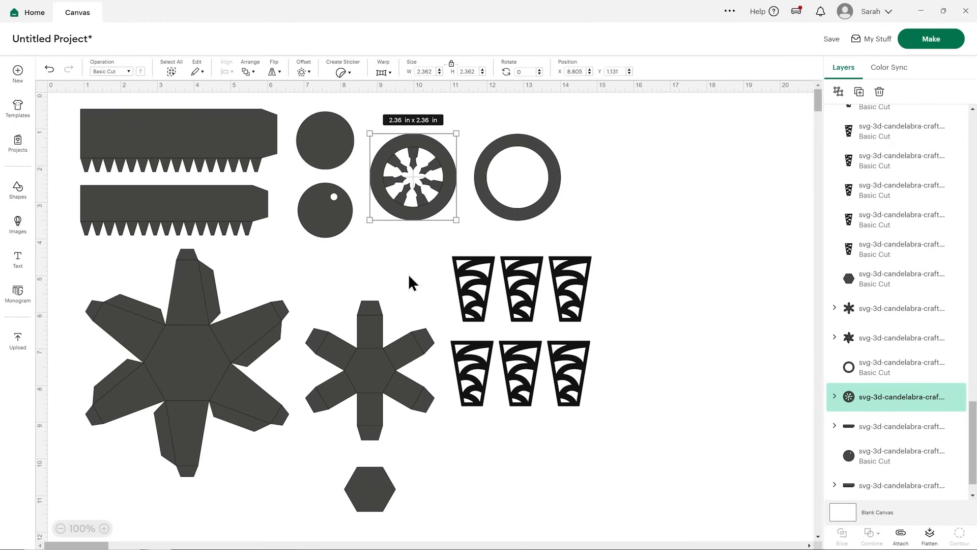
# Change the upper toothed strip's fold line operation to Score and attach the fold line to the strip.
pyautogui.click(212, 135)
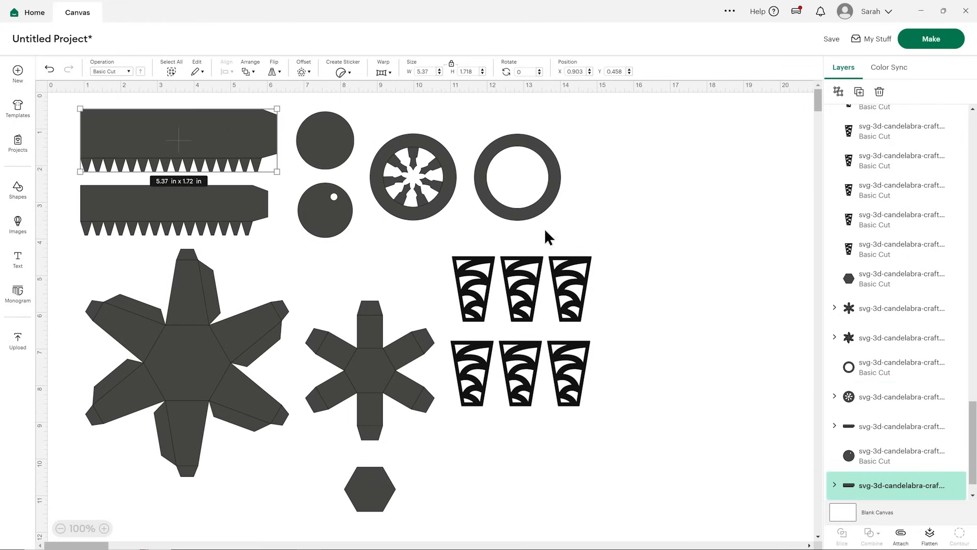
pyautogui.scroll(-1, 912, 356)
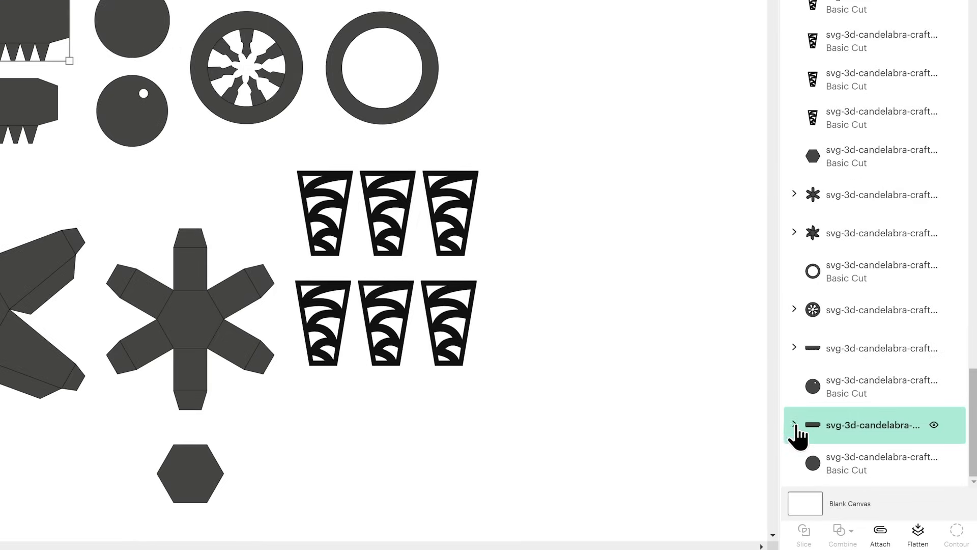
pyautogui.click(795, 424)
pyautogui.scroll(-2, 896, 438)
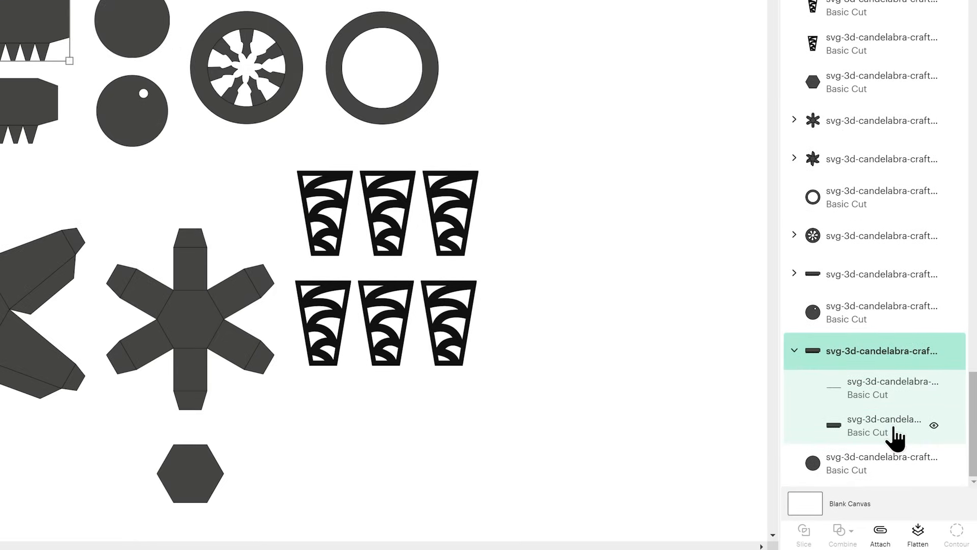
pyautogui.click(882, 403)
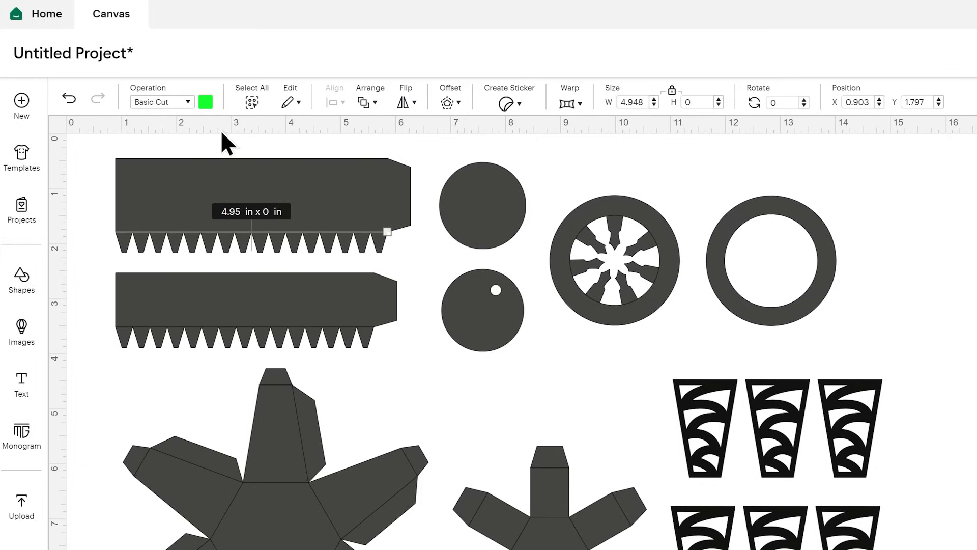
pyautogui.click(146, 98)
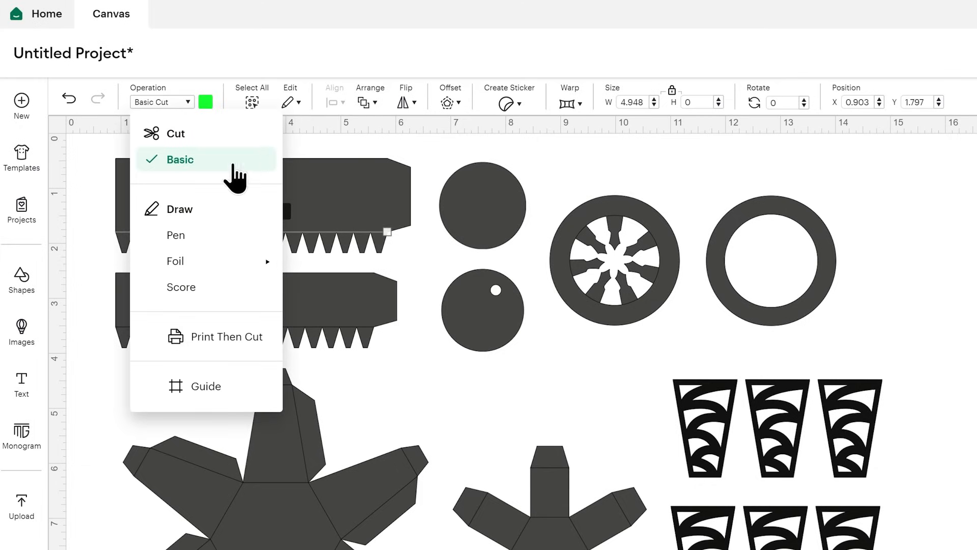
pyautogui.click(215, 288)
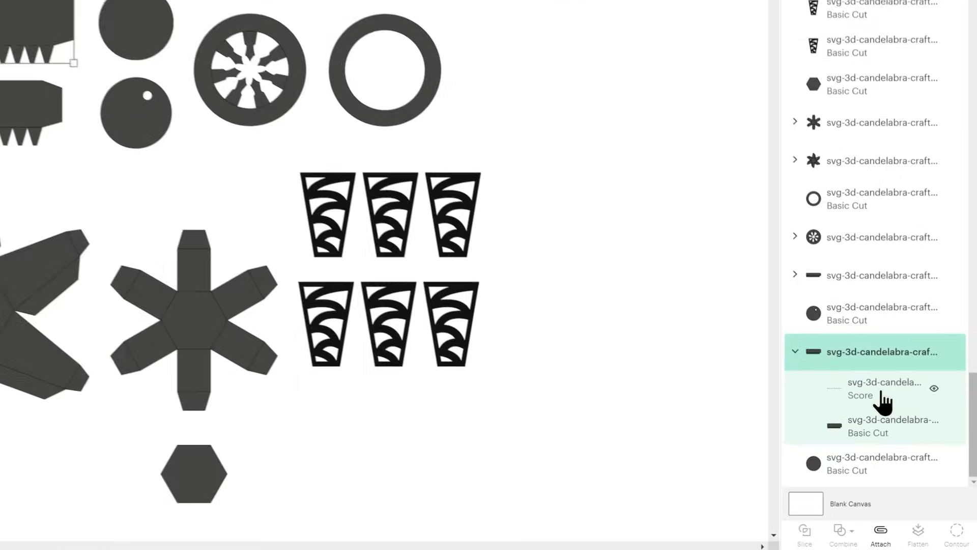
pyautogui.click(909, 421)
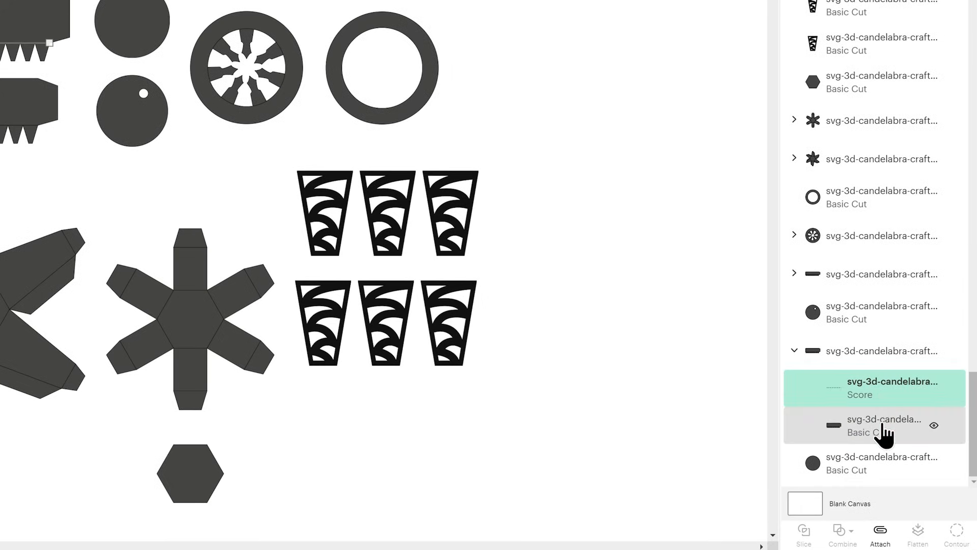
pyautogui.click(881, 363)
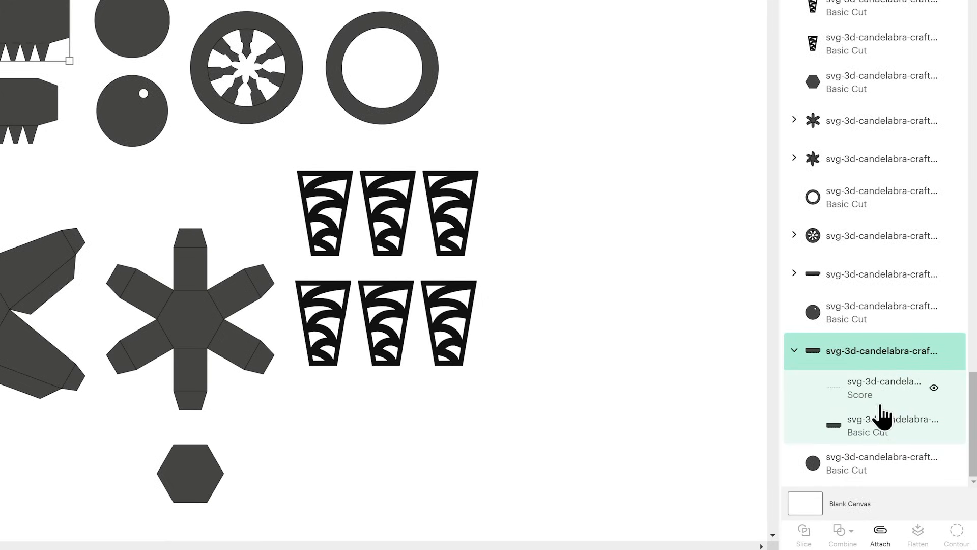
pyautogui.click(881, 532)
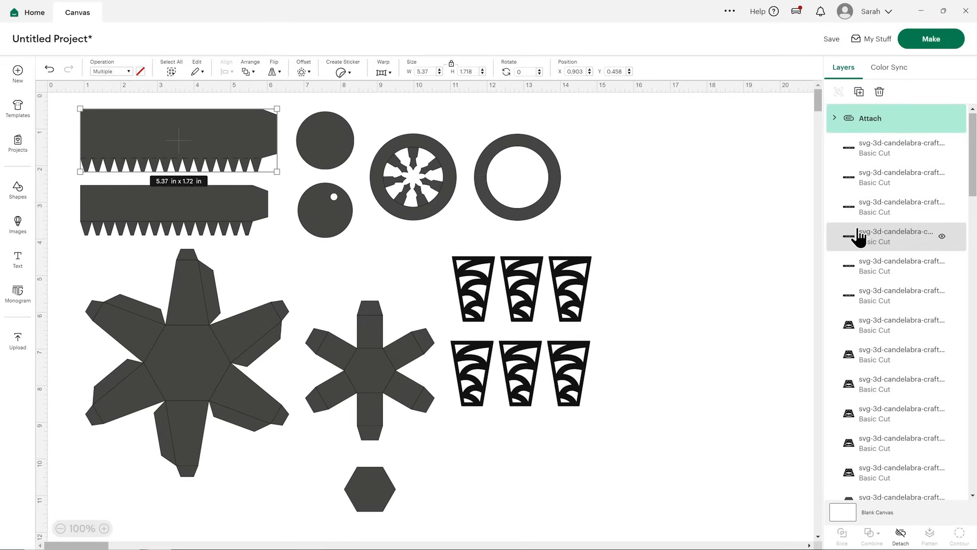
# Change the lower toothed strip's fold line operation to Score and attach the fold line to the strip.
pyautogui.click(209, 197)
pyautogui.scroll(-2, 916, 393)
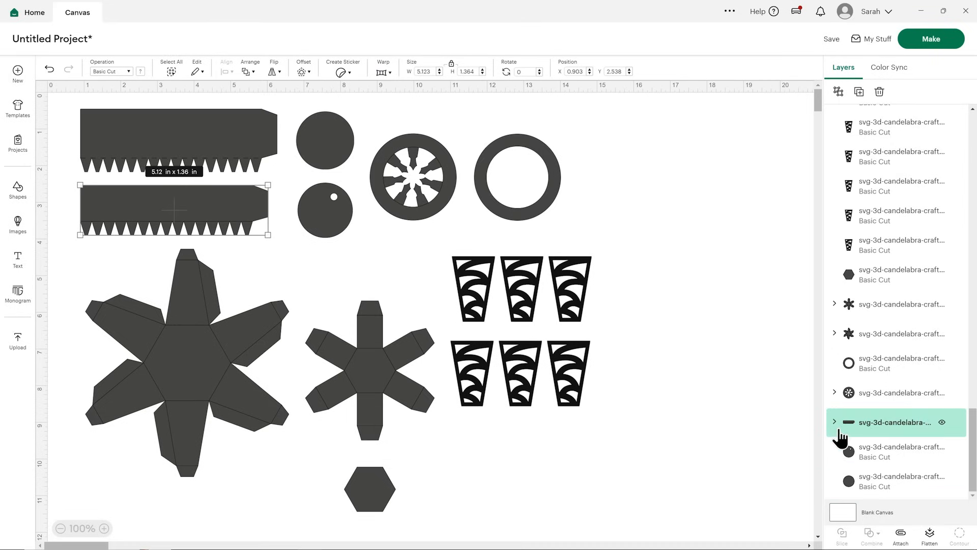
pyautogui.click(835, 421)
pyautogui.scroll(-2, 837, 430)
pyautogui.click(902, 403)
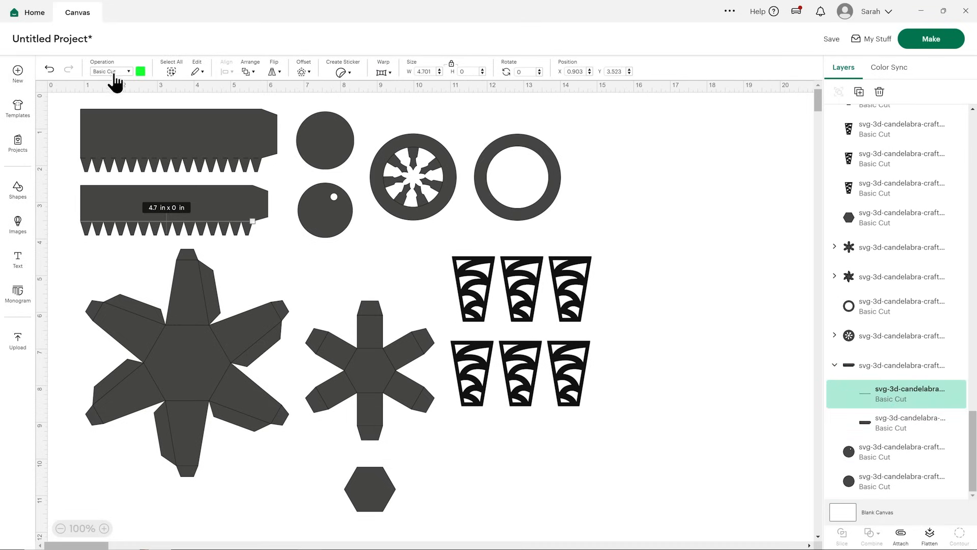
pyautogui.click(114, 76)
pyautogui.click(136, 196)
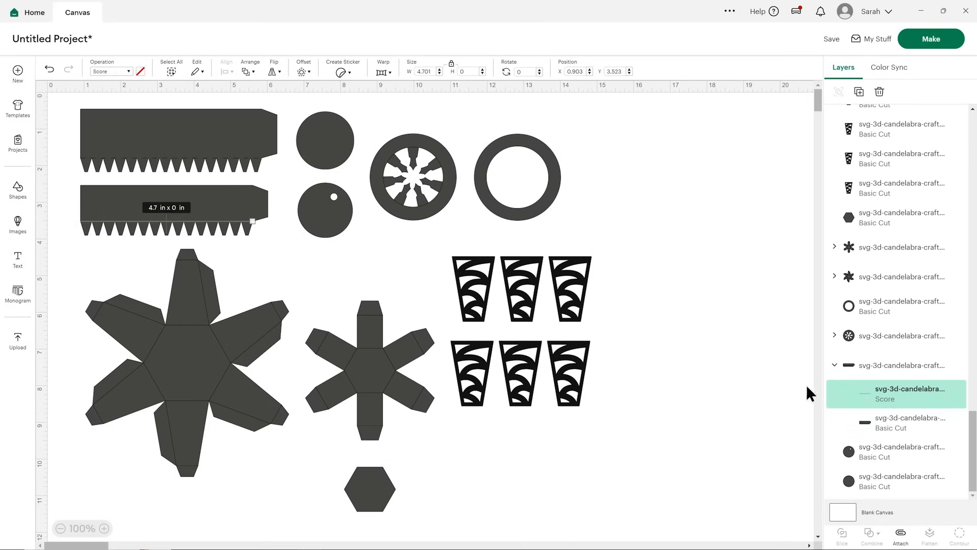
pyautogui.click(884, 374)
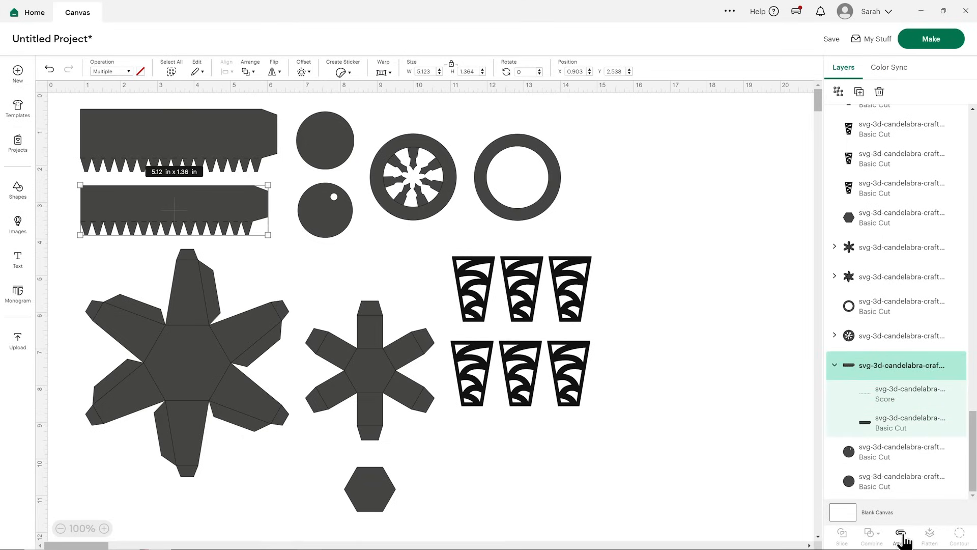
pyautogui.click(901, 535)
# Set the large star-shaped piece's fold lines to Score and attach them to the piece.
pyautogui.click(188, 311)
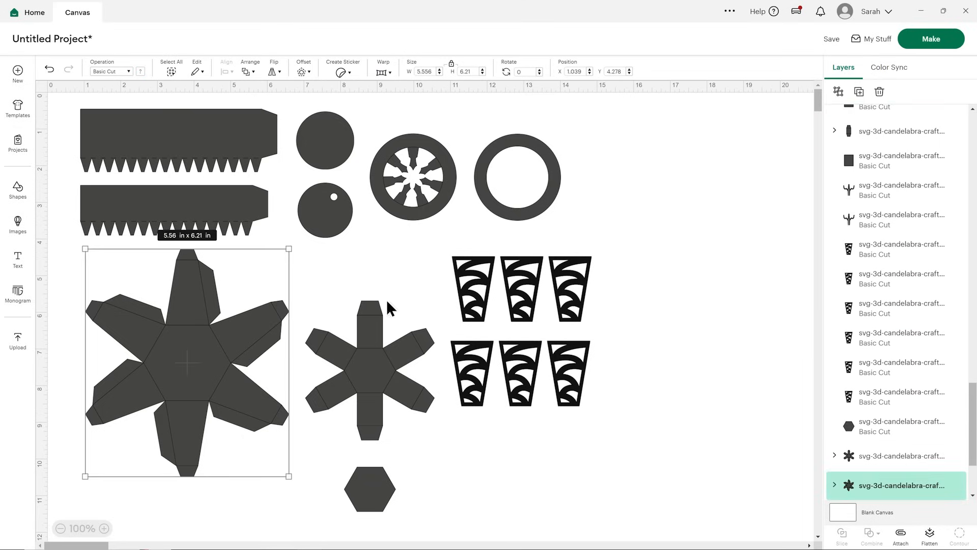
pyautogui.scroll(-3, 894, 436)
pyautogui.click(835, 363)
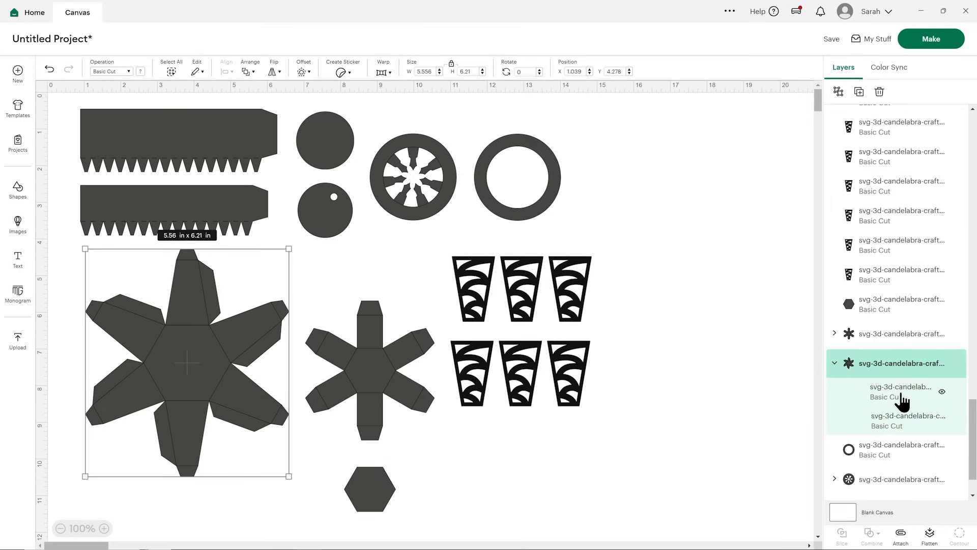
pyautogui.click(894, 398)
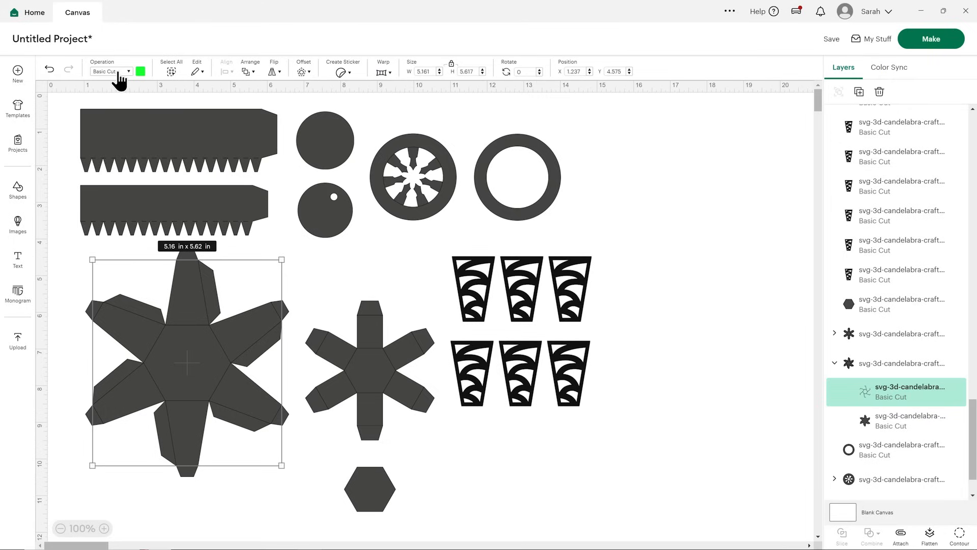
pyautogui.click(119, 72)
pyautogui.click(123, 199)
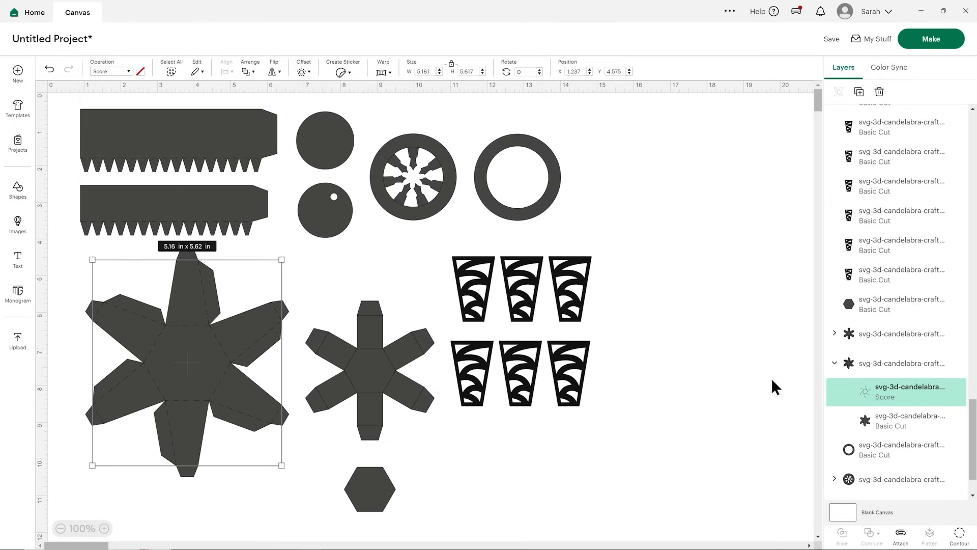
pyautogui.click(840, 363)
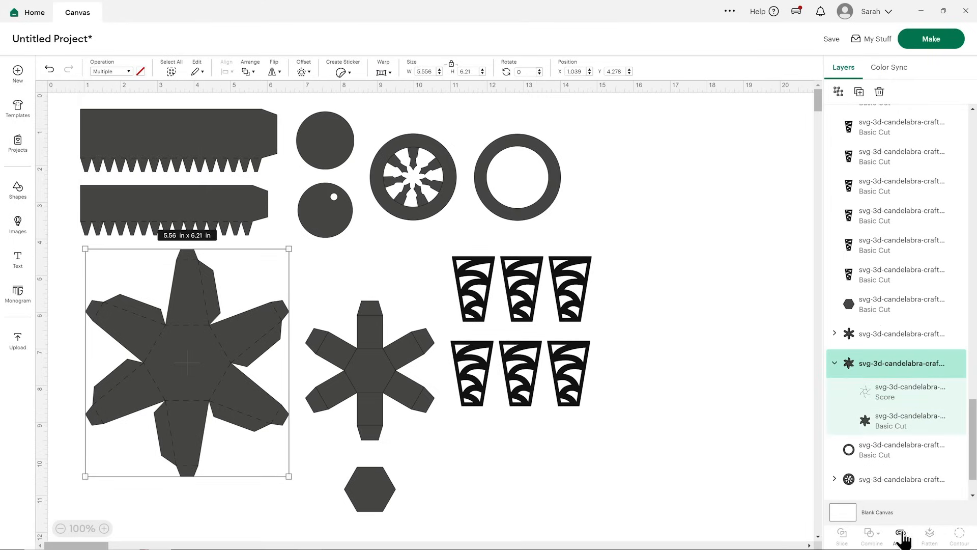
pyautogui.click(901, 534)
# Set the small star-shaped piece's fold lines to Score and attach them to the piece.
pyautogui.click(393, 360)
pyautogui.scroll(-3, 865, 379)
pyautogui.click(835, 364)
pyautogui.click(886, 391)
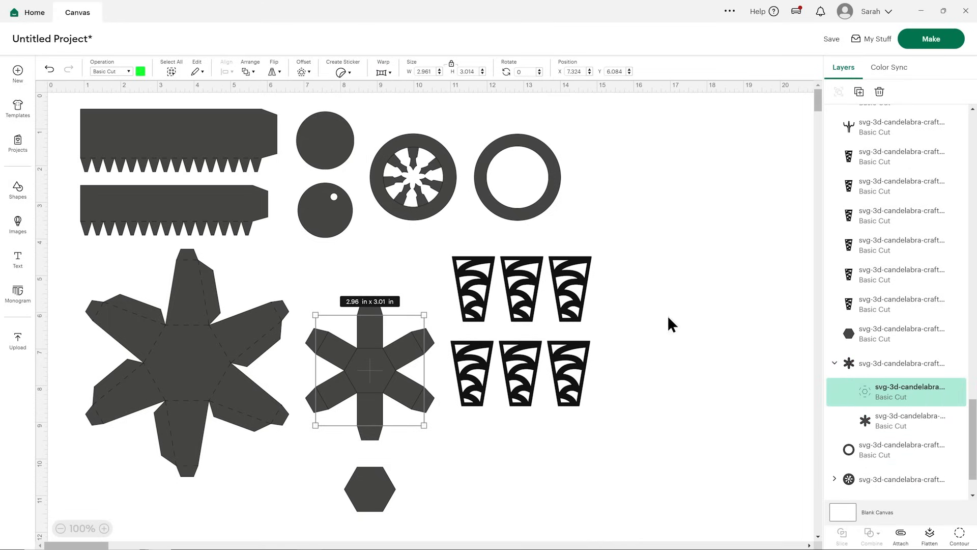
pyautogui.click(107, 72)
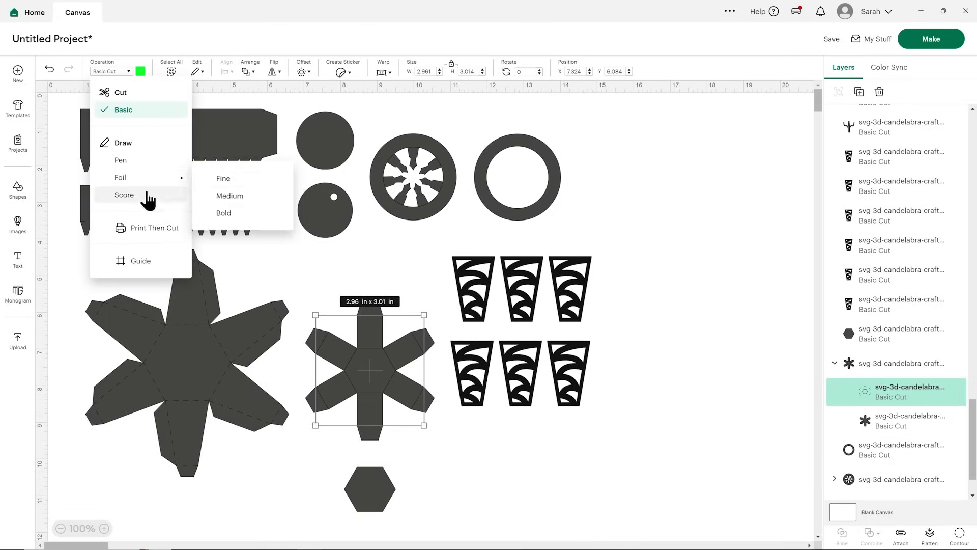
pyautogui.click(136, 195)
pyautogui.click(888, 374)
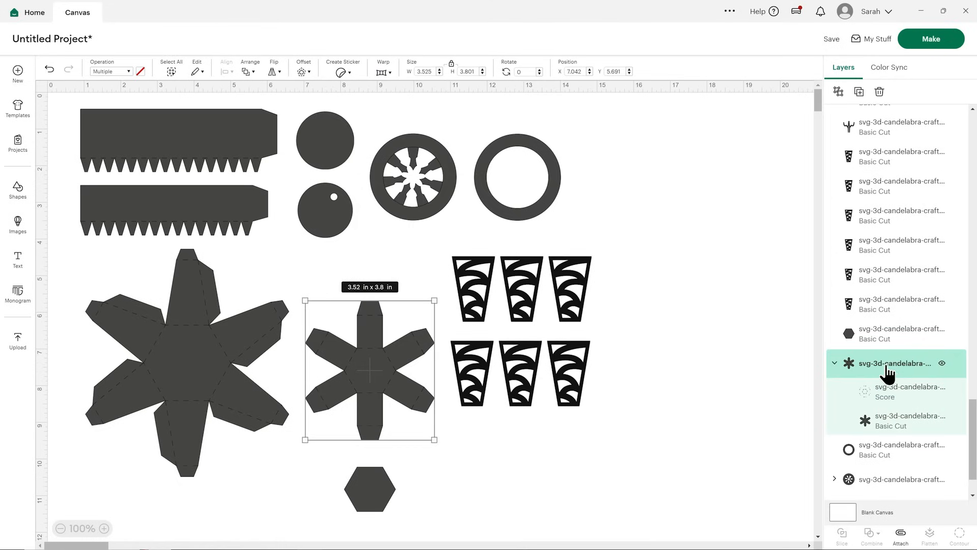
pyautogui.click(901, 535)
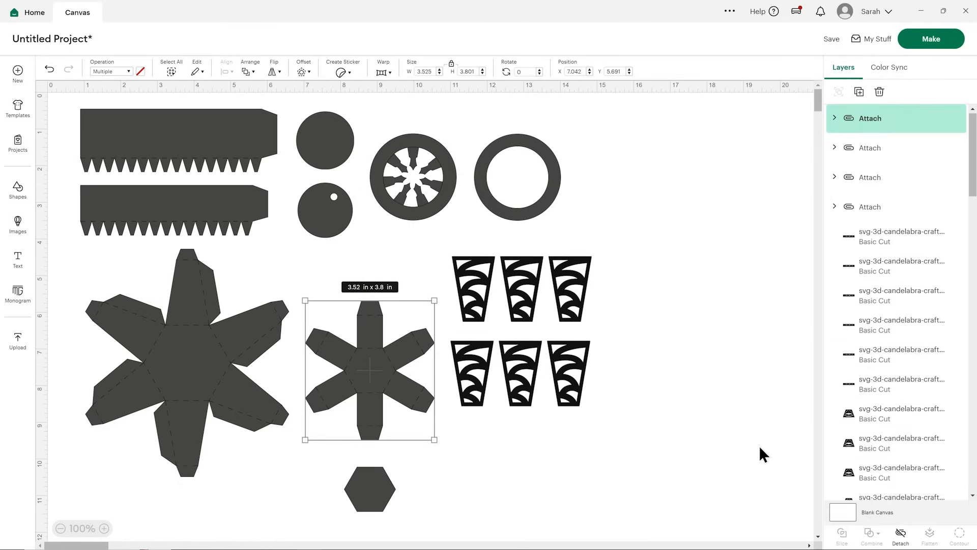
# Set the spoked ring's fold lines to Score and attach them to the ring.
pyautogui.click(440, 182)
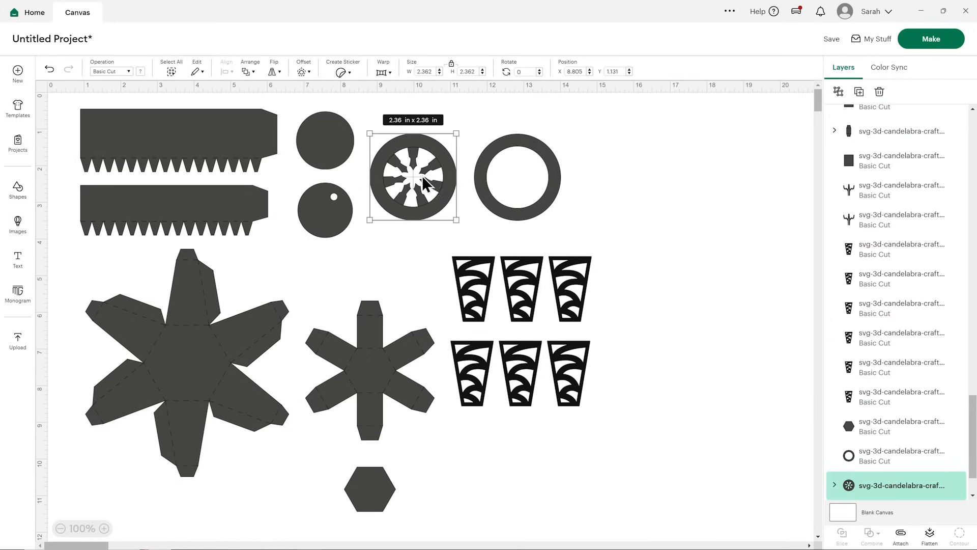
pyautogui.scroll(-2, 971, 356)
pyautogui.click(835, 422)
pyautogui.click(891, 407)
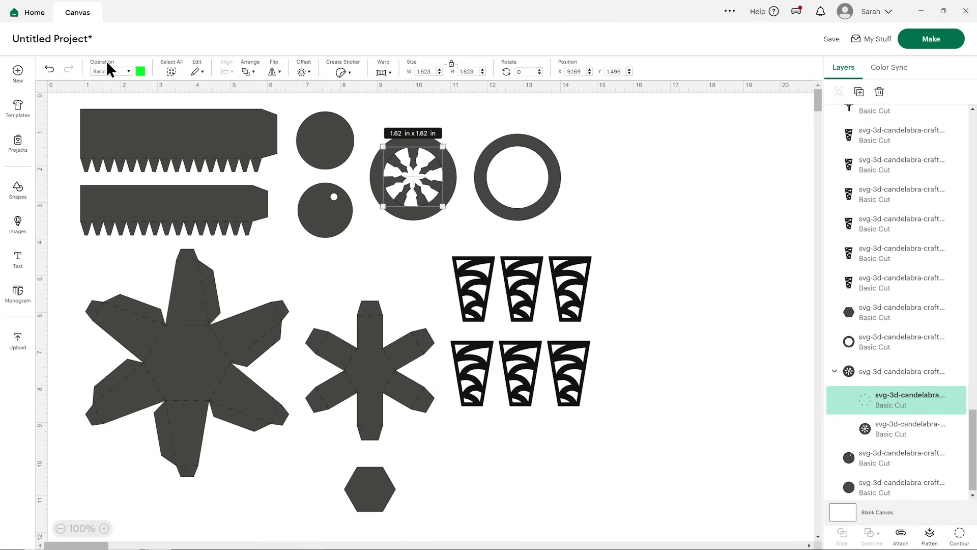
pyautogui.click(116, 77)
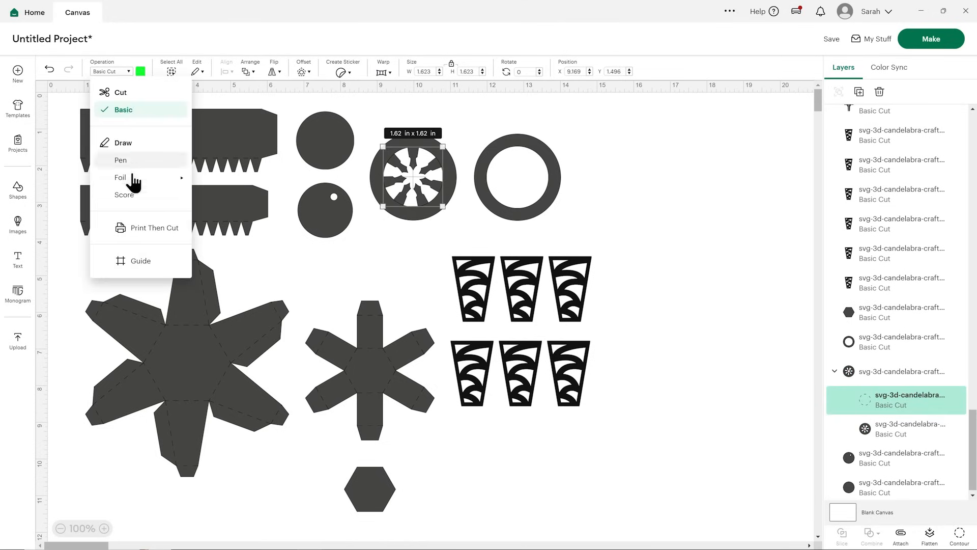
pyautogui.click(134, 197)
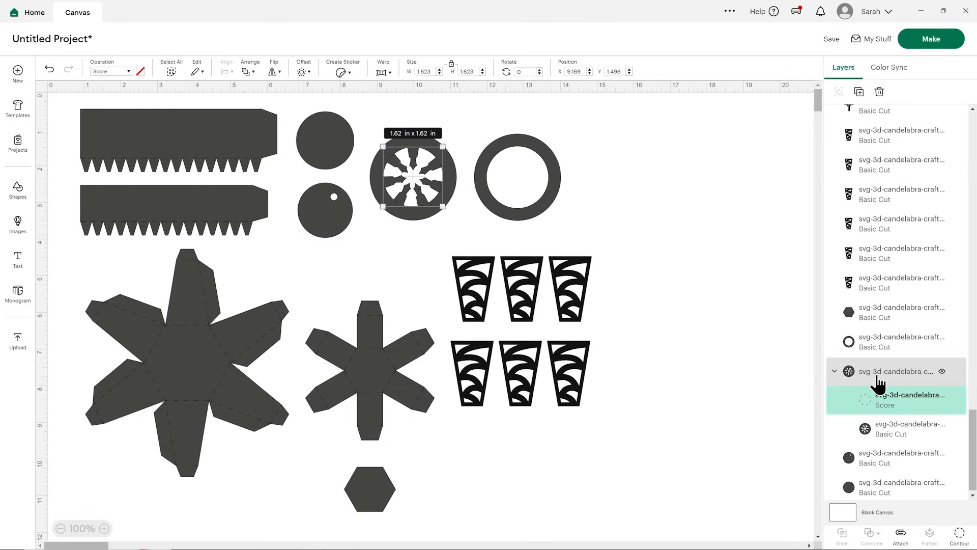
pyautogui.click(891, 374)
pyautogui.click(901, 534)
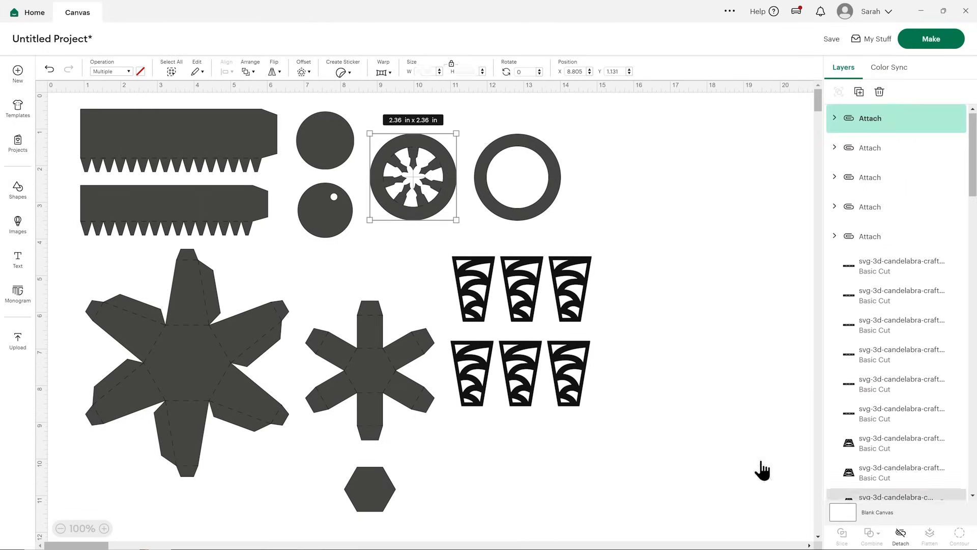
# Group all the candle pieces into one set, duplicate the group and move the copy along the top row.
pyautogui.moveTo(58, 95); pyautogui.dragTo(652, 519)
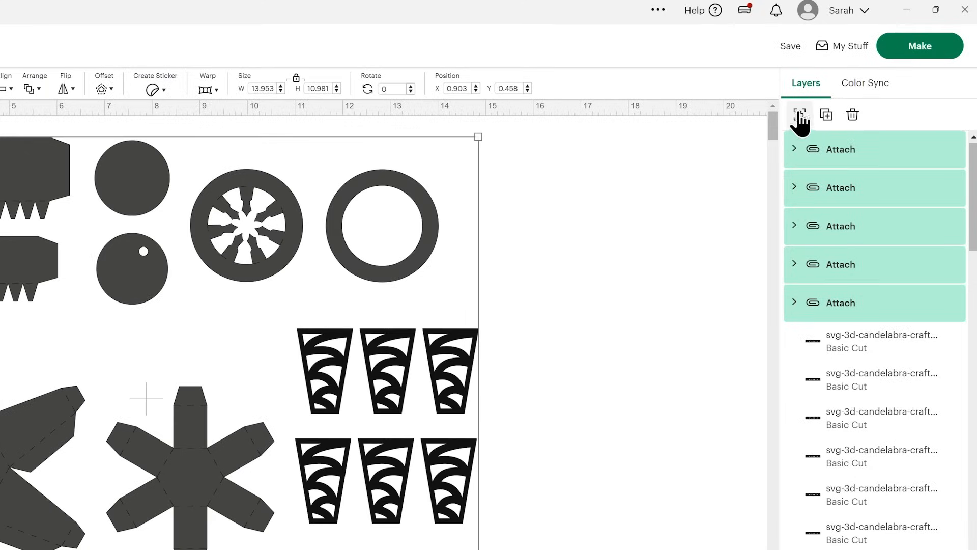
pyautogui.click(799, 116)
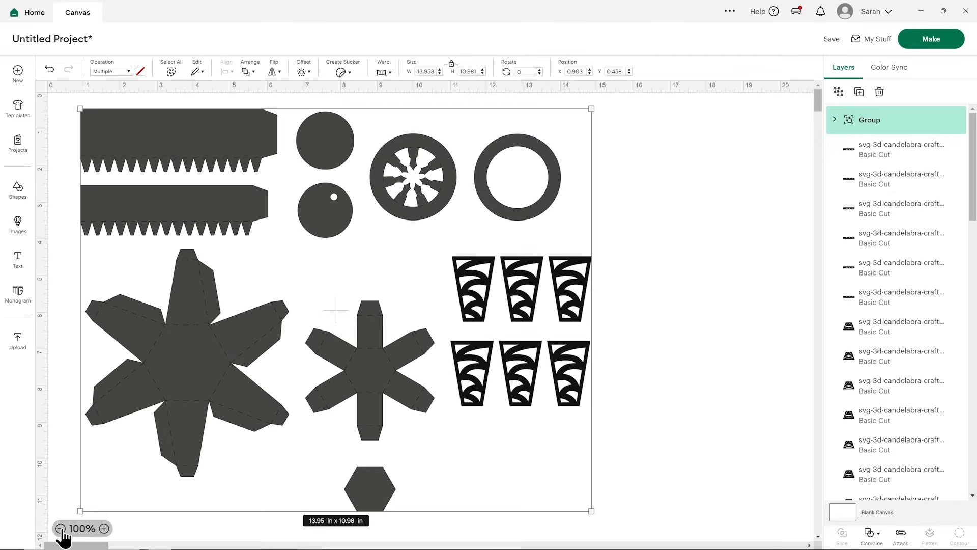
pyautogui.click(60, 528)
pyautogui.click(60, 528)
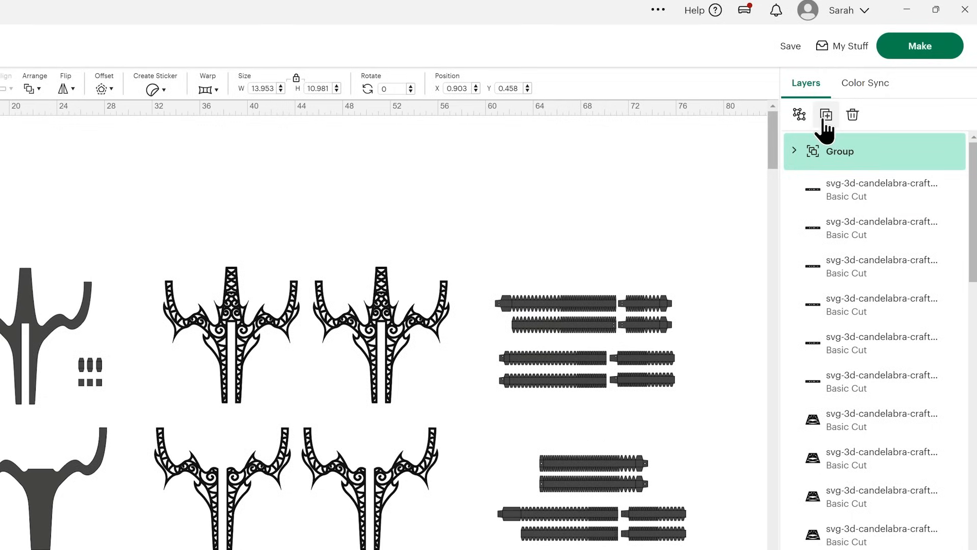
pyautogui.click(826, 116)
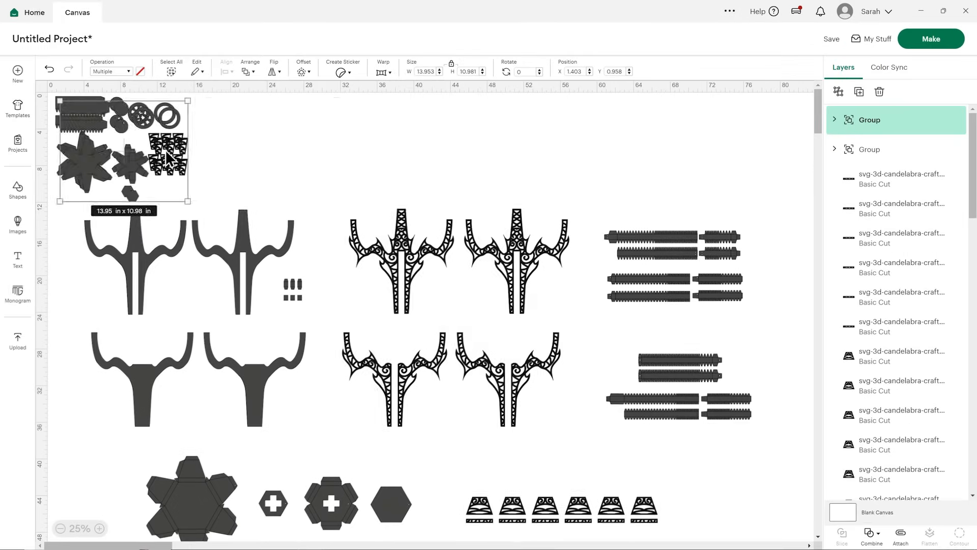
pyautogui.moveTo(0, 191); pyautogui.dragTo(134, 187)
pyautogui.moveTo(326, 148); pyautogui.dragTo(659, 170)
# Make three more copies of the candle set and space all five sets in a row above the candelabra arms.
pyautogui.click(860, 92)
pyautogui.click(859, 91)
pyautogui.click(860, 92)
pyautogui.moveTo(554, 171); pyautogui.dragTo(559, 168)
pyautogui.moveTo(650, 162); pyautogui.dragTo(653, 162)
pyautogui.click(614, 175)
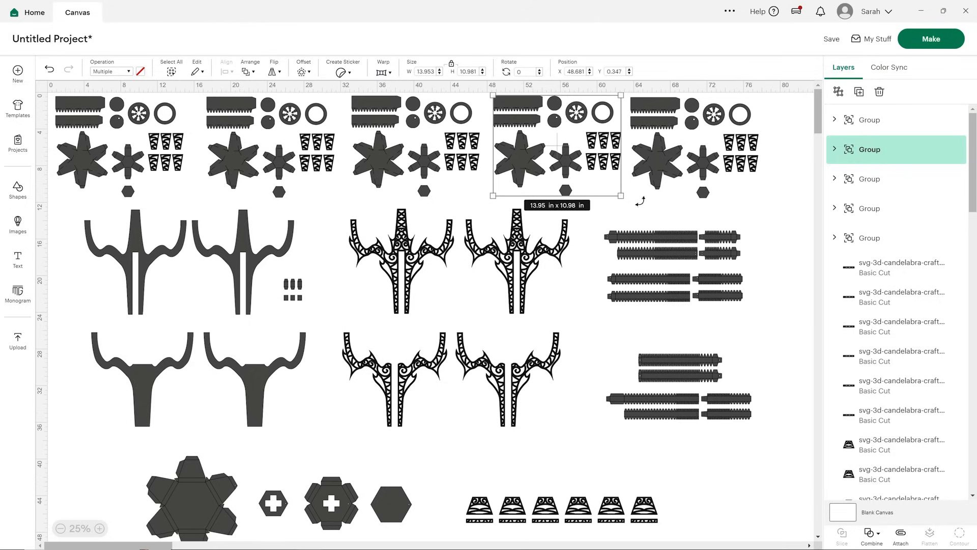
pyautogui.click(732, 209)
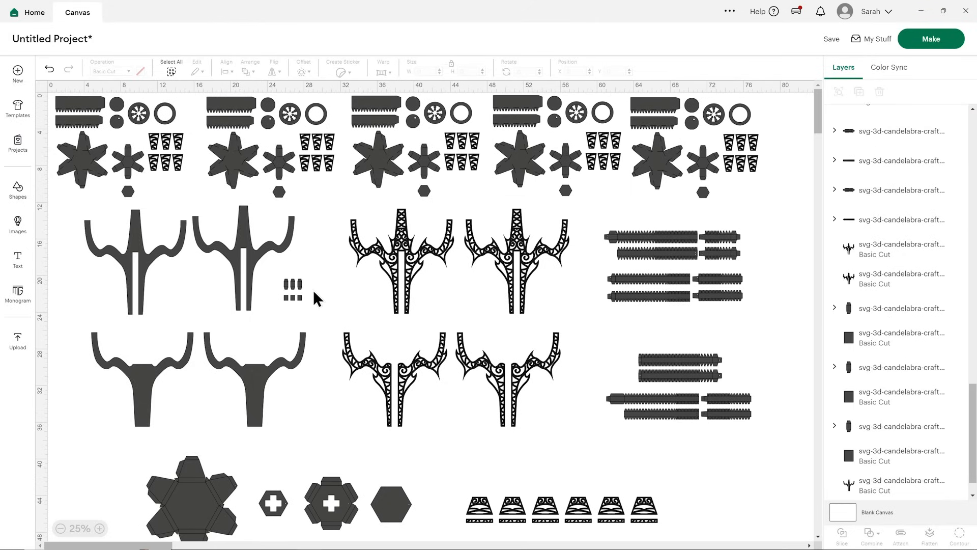
# Delete the right and middle small tabbed pieces beside the solid candelabra arms, keeping only the left one.
pyautogui.click(100, 528)
pyautogui.click(100, 528)
pyautogui.click(100, 528)
pyautogui.click(99, 528)
pyautogui.moveTo(168, 545); pyautogui.dragTo(118, 545)
pyautogui.scroll(3, 563, 292)
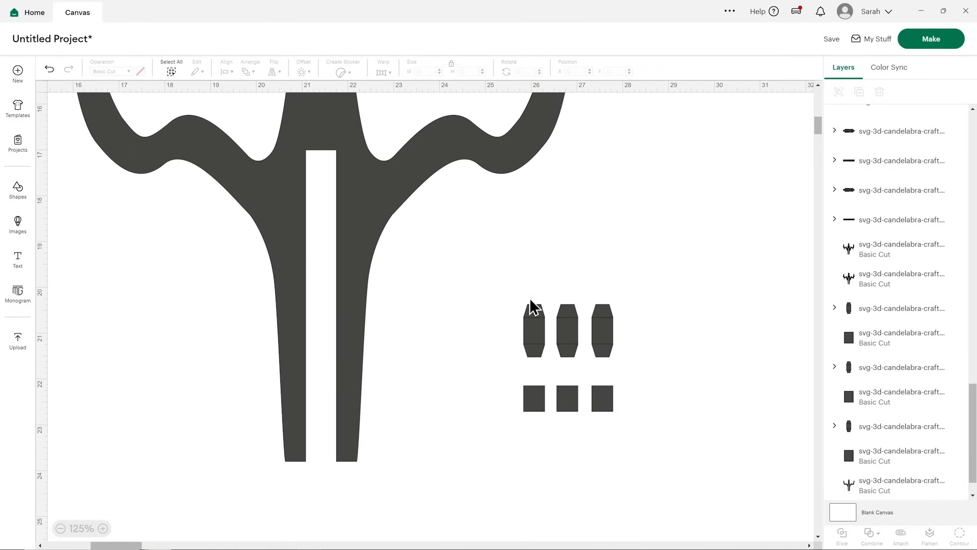
pyautogui.click(597, 324)
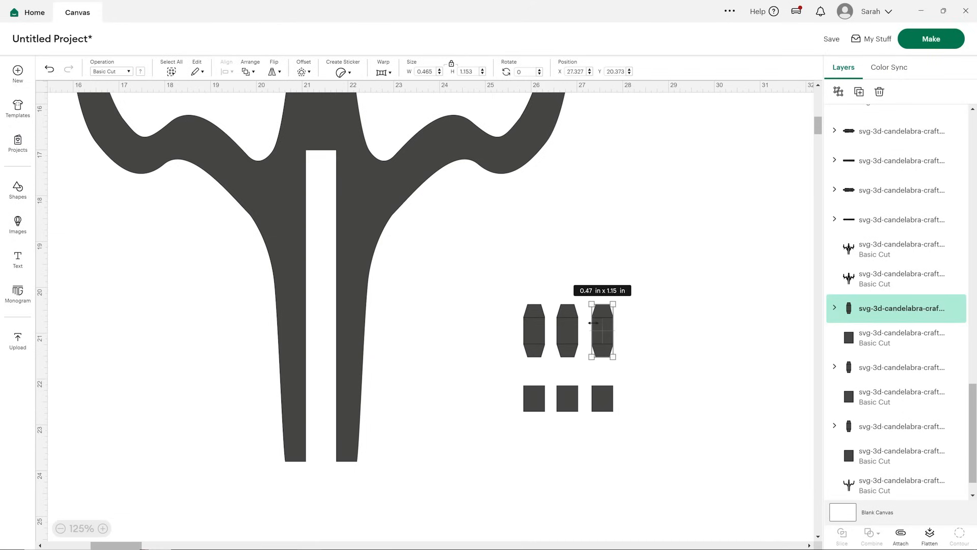
pyautogui.press('Delete')
pyautogui.click(575, 335)
pyautogui.press('Delete')
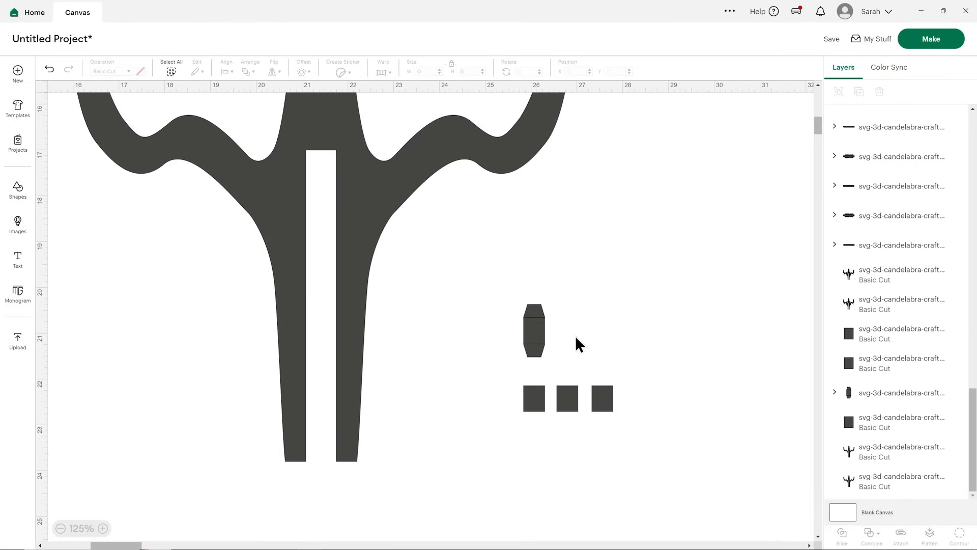
# Set the small tabbed piece's fold lines to Score and attach them to the piece.
pyautogui.click(533, 326)
pyautogui.click(835, 392)
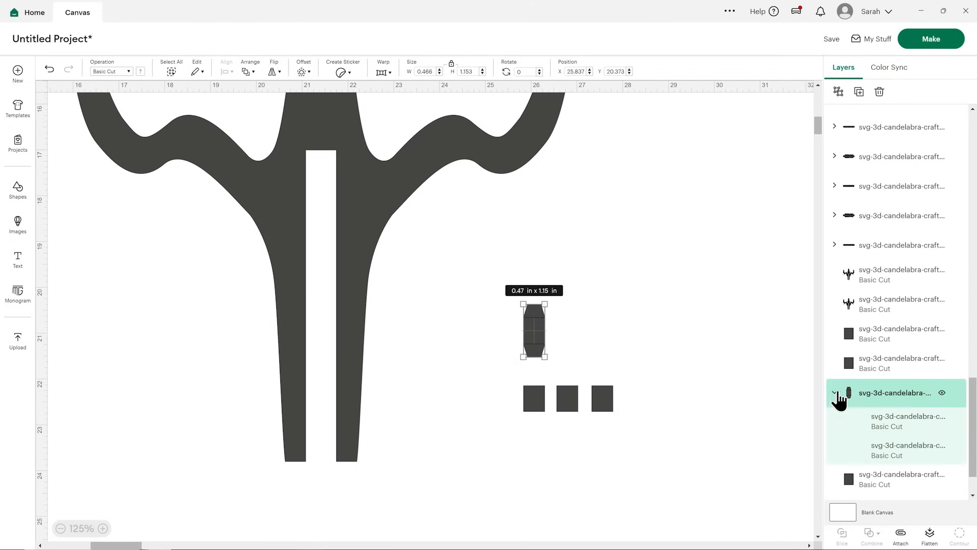
pyautogui.scroll(-1, 934, 403)
pyautogui.click(911, 375)
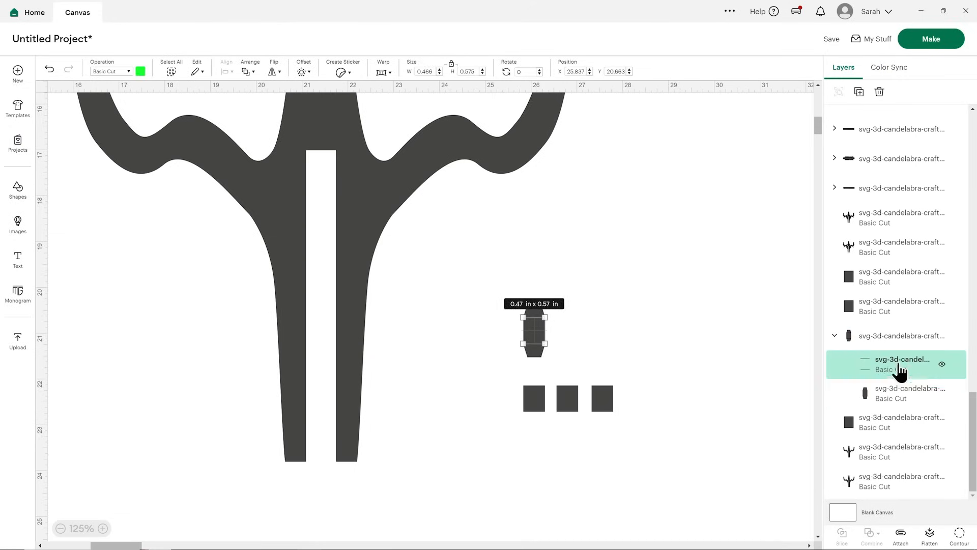
pyautogui.click(105, 72)
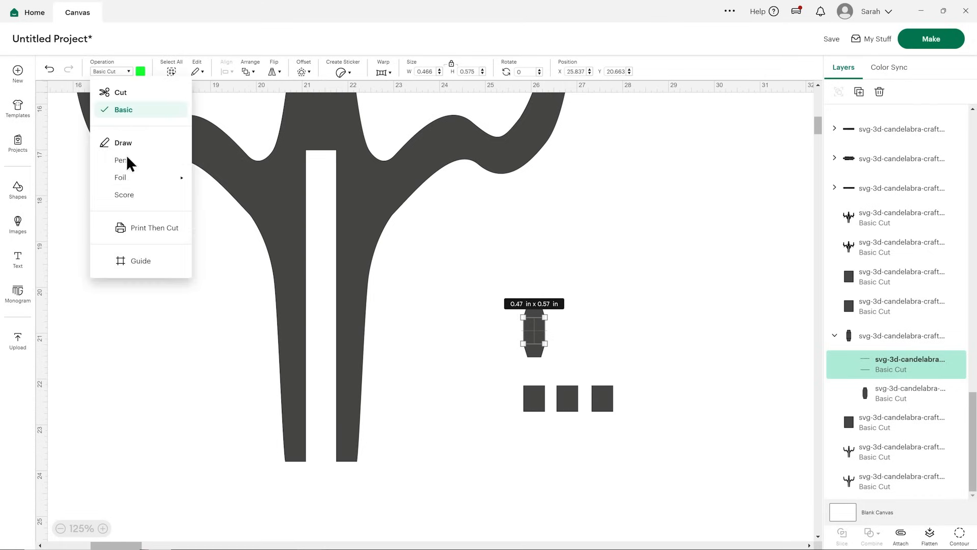
pyautogui.click(134, 198)
pyautogui.click(862, 345)
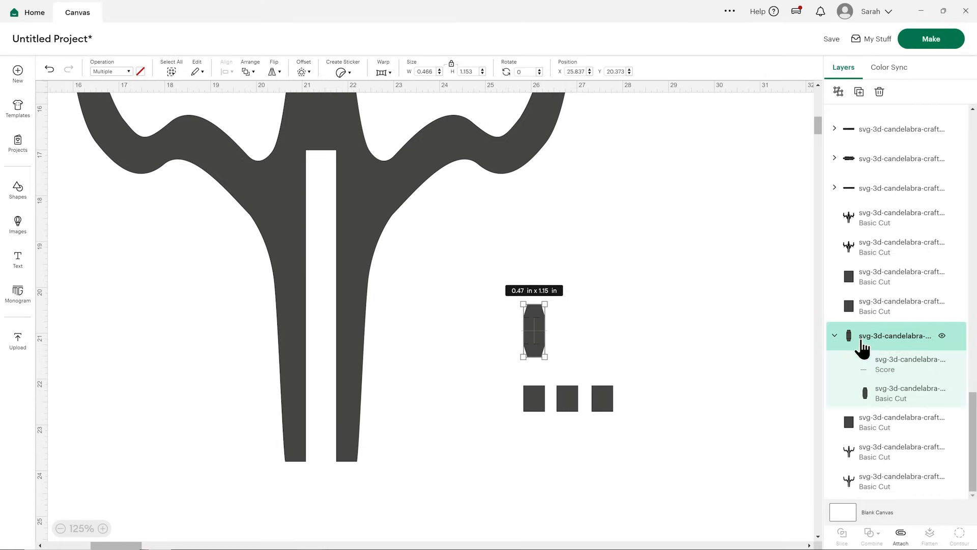
pyautogui.click(900, 534)
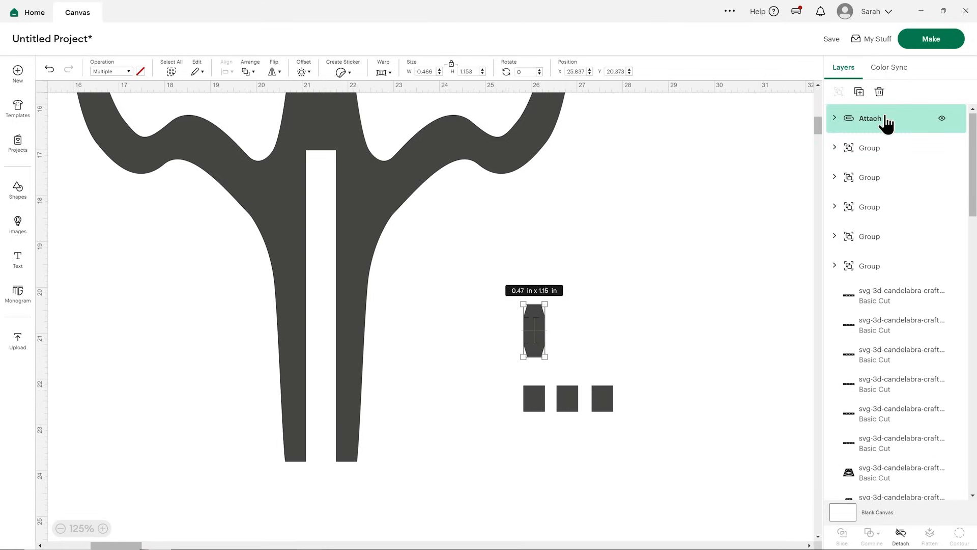
# Make two duplicates of the attached small tabbed piece and line them up in a row above the three squares.
pyautogui.click(859, 92)
pyautogui.moveTo(554, 344); pyautogui.dragTo(611, 334)
pyautogui.click(860, 91)
pyautogui.click(670, 341)
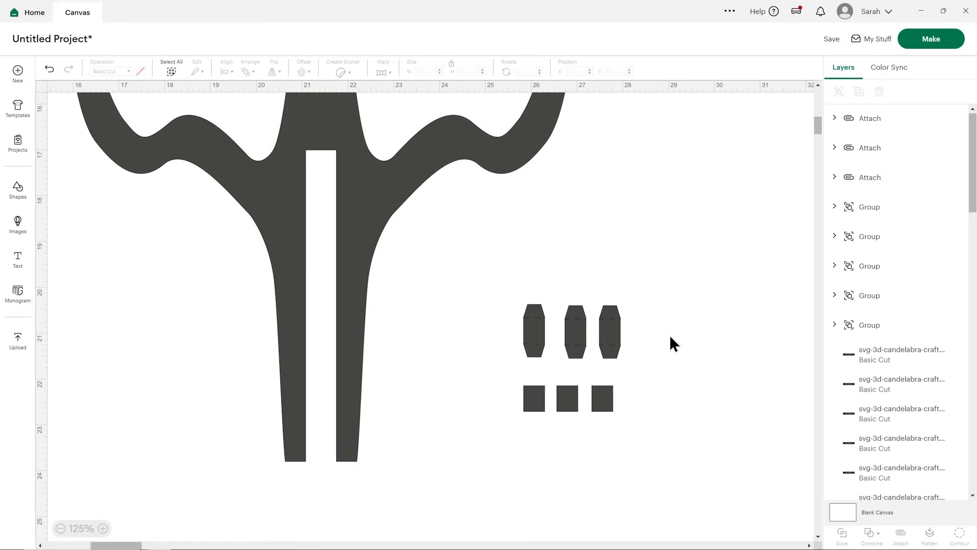
# Set the fold lines of the longest toothed strip, uppermost beside the ornate arms, to Score and attach them to the strip.
pyautogui.click(60, 528)
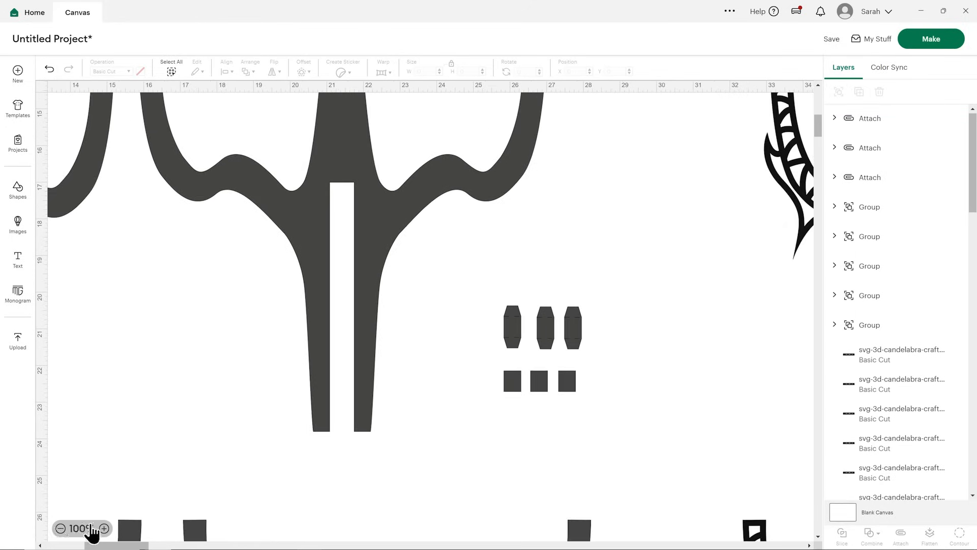
pyautogui.click(60, 528)
pyautogui.moveTo(98, 545); pyautogui.dragTo(239, 546)
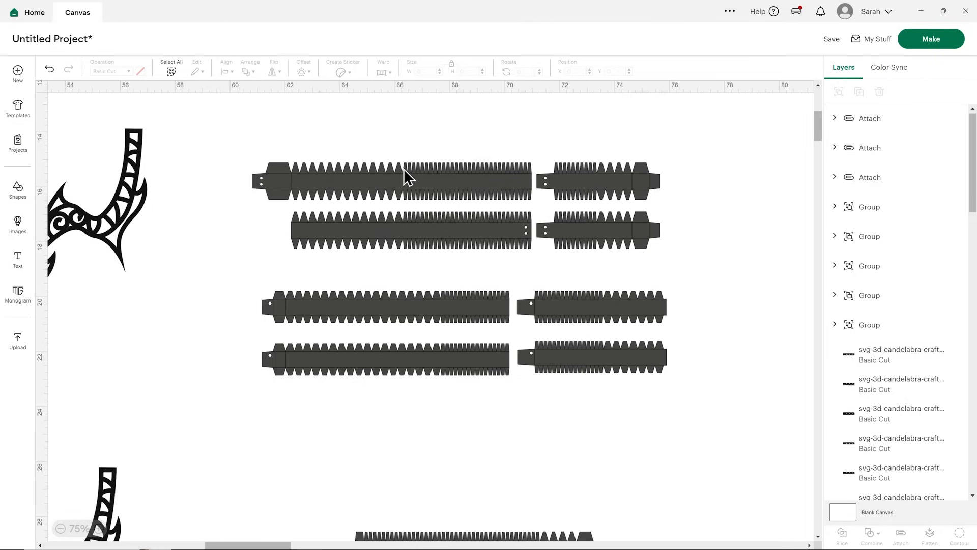
pyautogui.click(453, 181)
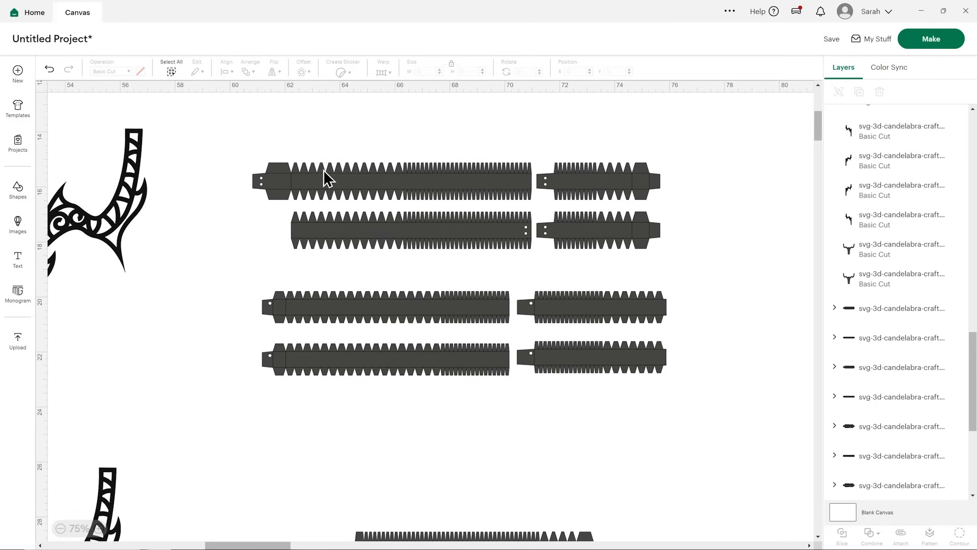
pyautogui.scroll(-4, 861, 356)
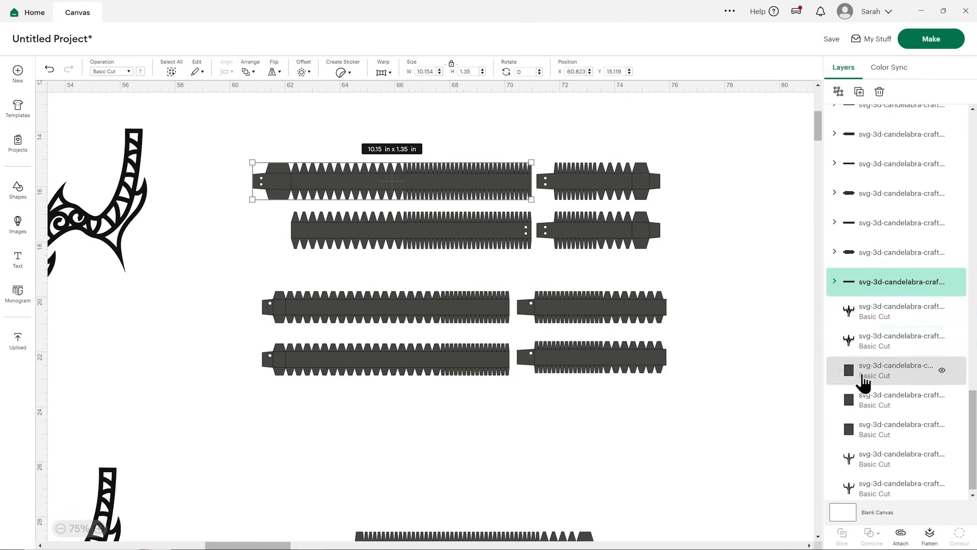
pyautogui.click(835, 282)
pyautogui.click(861, 311)
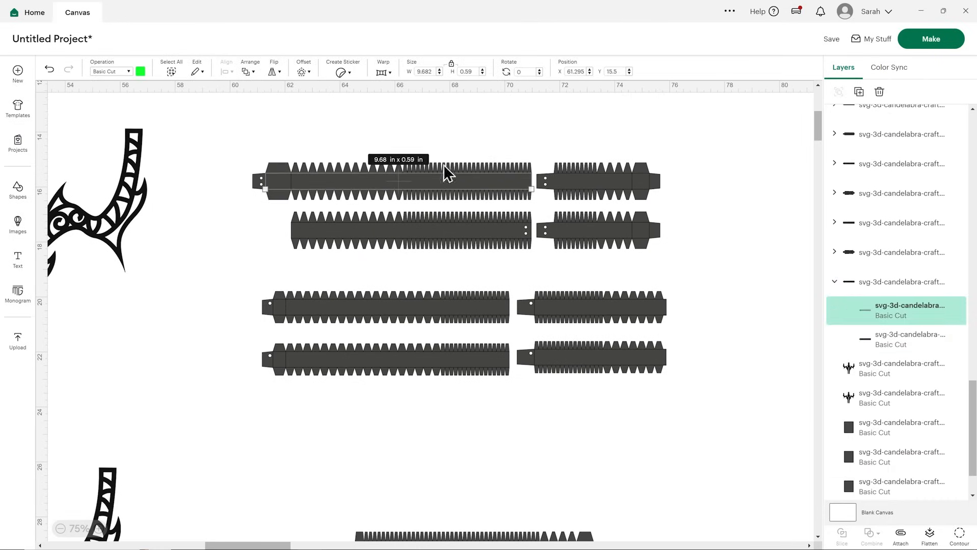
pyautogui.click(129, 72)
pyautogui.click(131, 193)
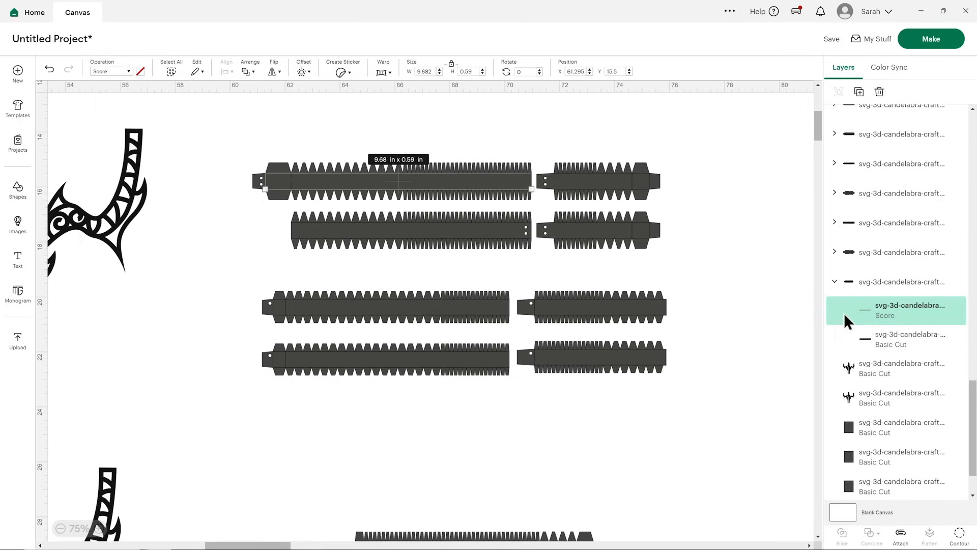
pyautogui.click(865, 287)
pyautogui.click(901, 533)
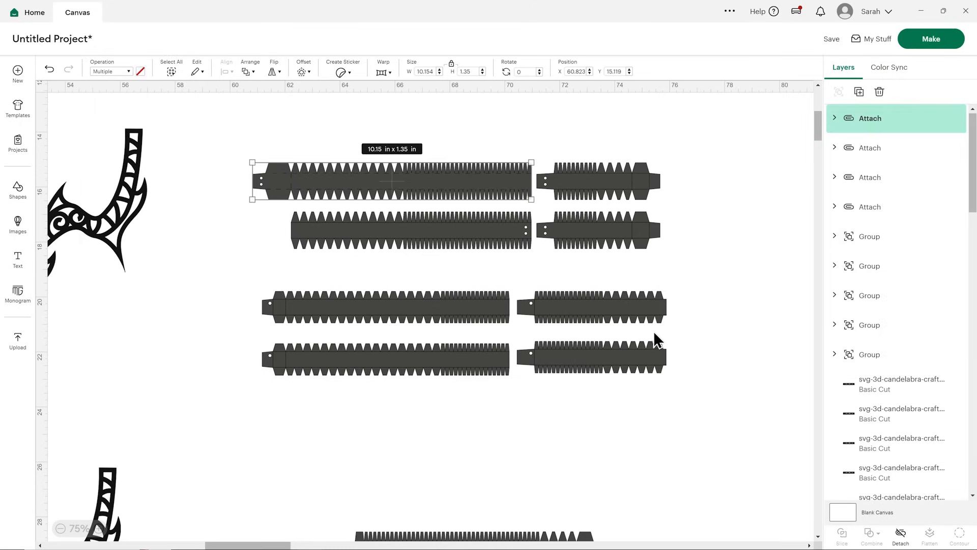
# Set the fold lines of the second long toothed strip to Score and attach them to that strip.
pyautogui.click(475, 228)
pyautogui.scroll(-2, 845, 387)
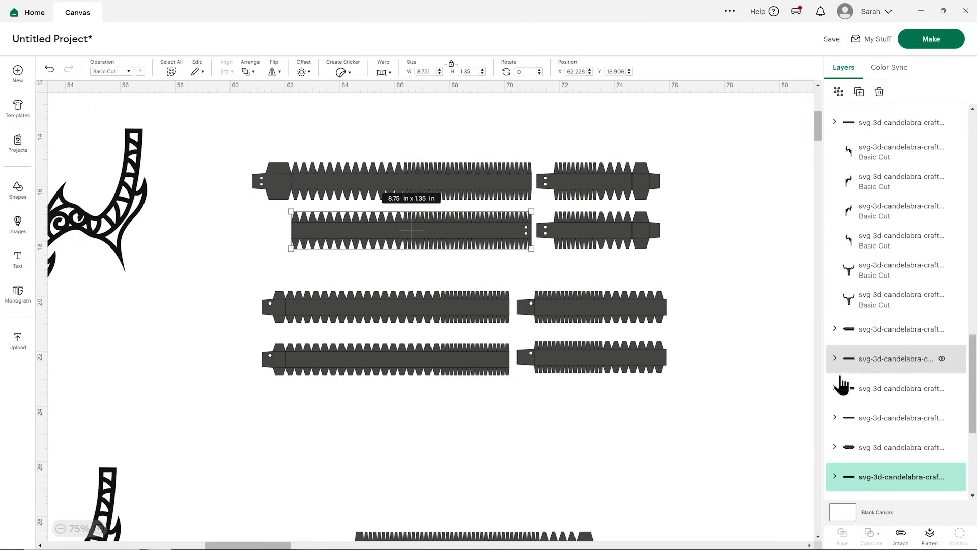
pyautogui.click(836, 431)
pyautogui.click(860, 451)
pyautogui.click(120, 71)
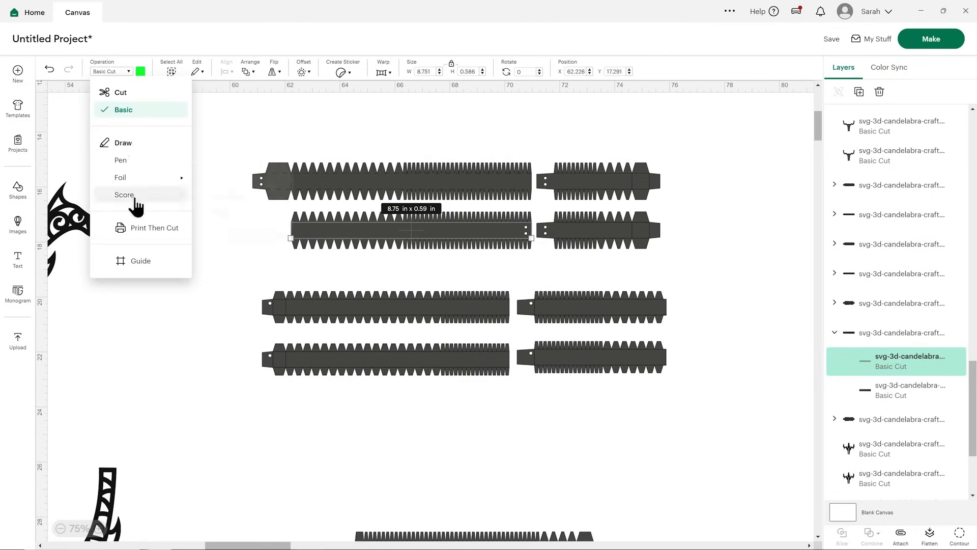
pyautogui.click(132, 195)
pyautogui.click(900, 336)
pyautogui.click(905, 533)
# Delete the lower of the two matching short strips in the upper strip set, keeping the upper one.
pyautogui.moveTo(606, 229); pyautogui.dragTo(605, 227)
pyautogui.click(717, 216)
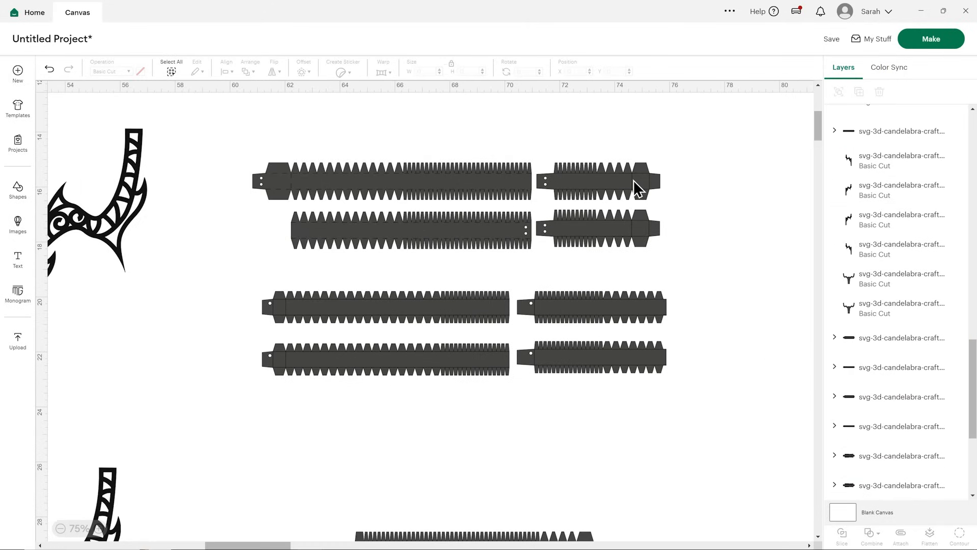
pyautogui.moveTo(622, 218); pyautogui.dragTo(634, 182)
# Attach the remaining short strip's fold lines as Score lines and place a duplicate of the strip directly below it.
pyautogui.scroll(-5, 887, 405)
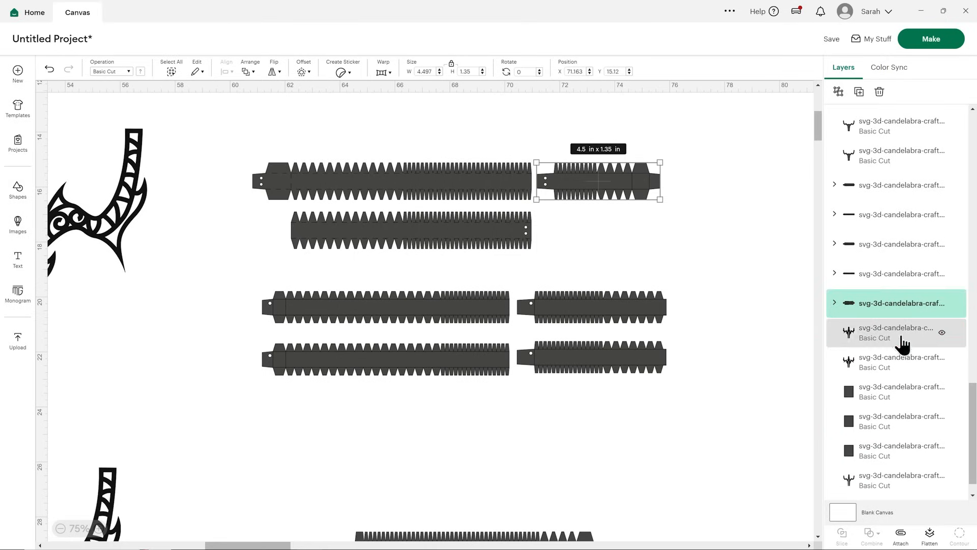
pyautogui.click(835, 304)
pyautogui.click(891, 332)
pyautogui.click(129, 71)
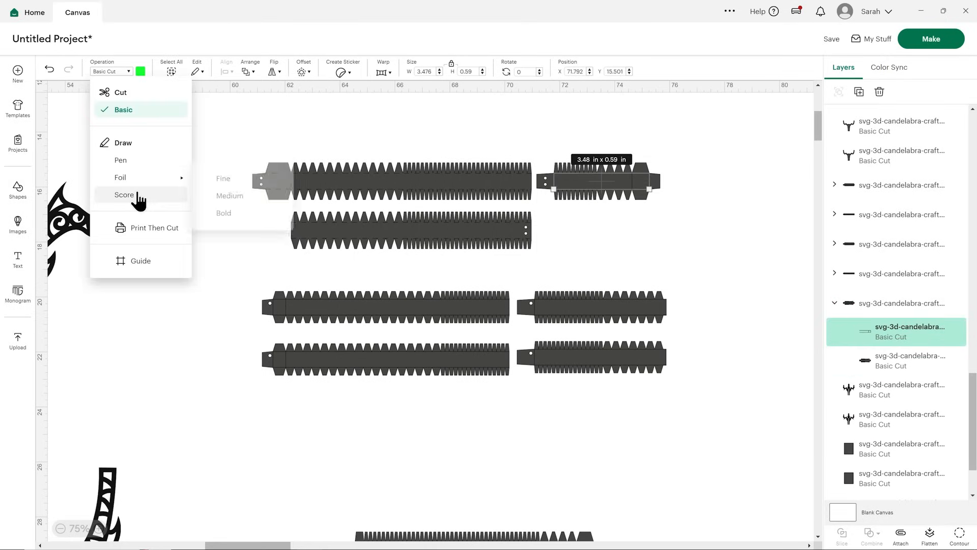
pyautogui.click(129, 194)
pyautogui.click(873, 302)
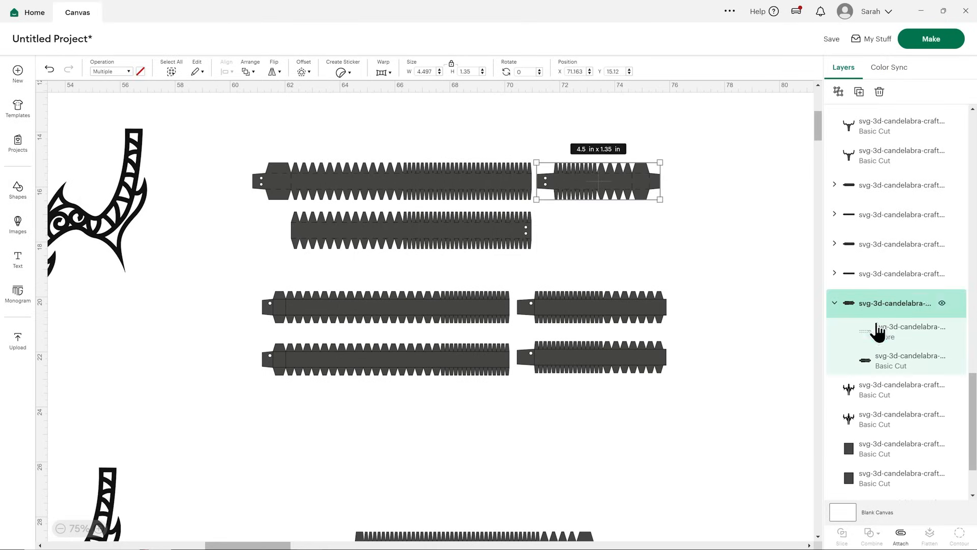
pyautogui.click(859, 93)
pyautogui.moveTo(601, 196); pyautogui.dragTo(600, 235)
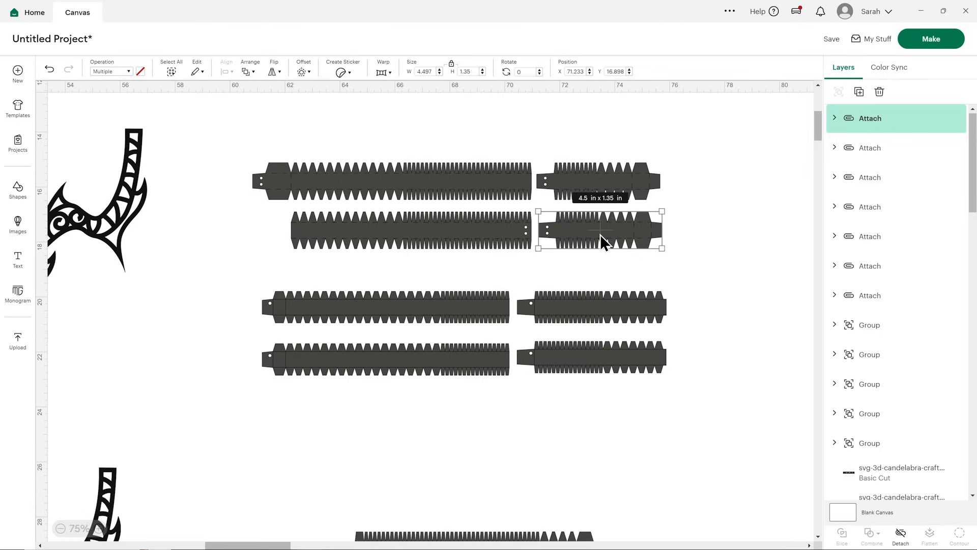
# Delete the lower long and short strips of the second strip set, keeping the pair above them.
pyautogui.click(431, 307)
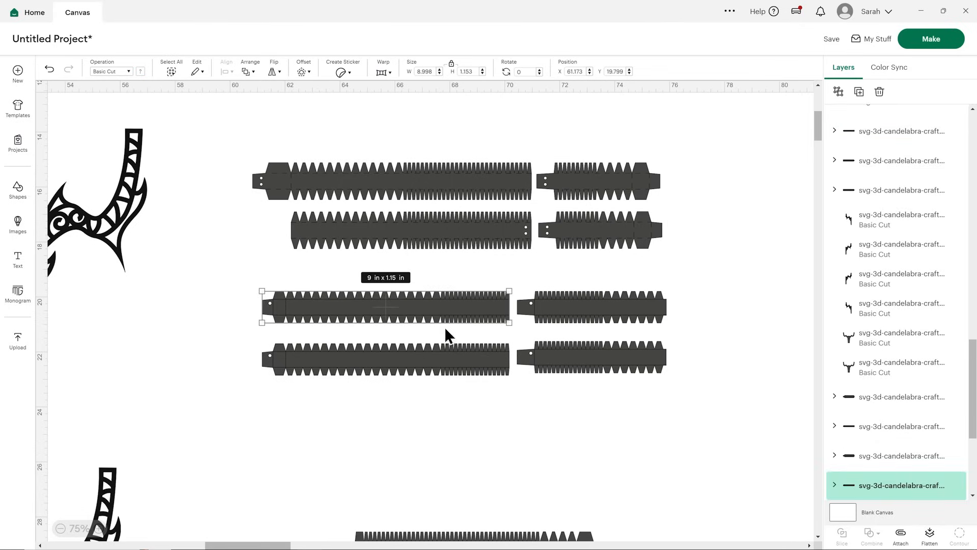
pyautogui.moveTo(534, 396); pyautogui.dragTo(440, 374)
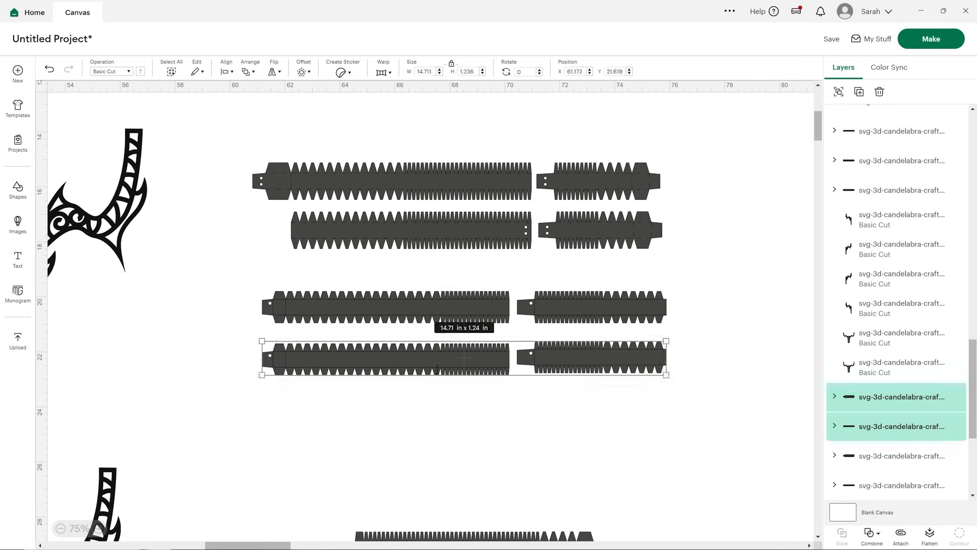
pyautogui.press('Delete')
# Attach the second set's long strip fold lines as Score lines and place a duplicate of the strip directly below it.
pyautogui.click(451, 314)
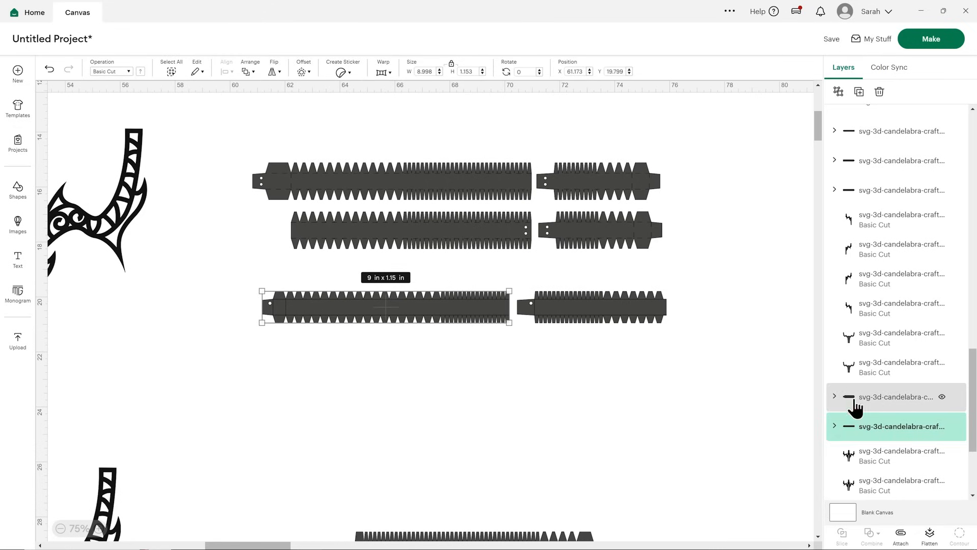
pyautogui.click(834, 428)
pyautogui.click(894, 354)
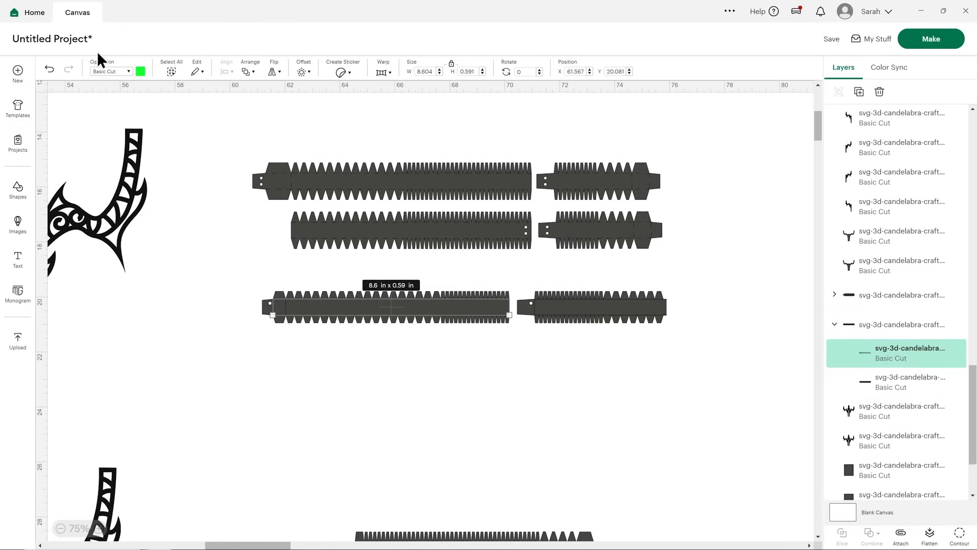
pyautogui.click(111, 71)
pyautogui.click(129, 195)
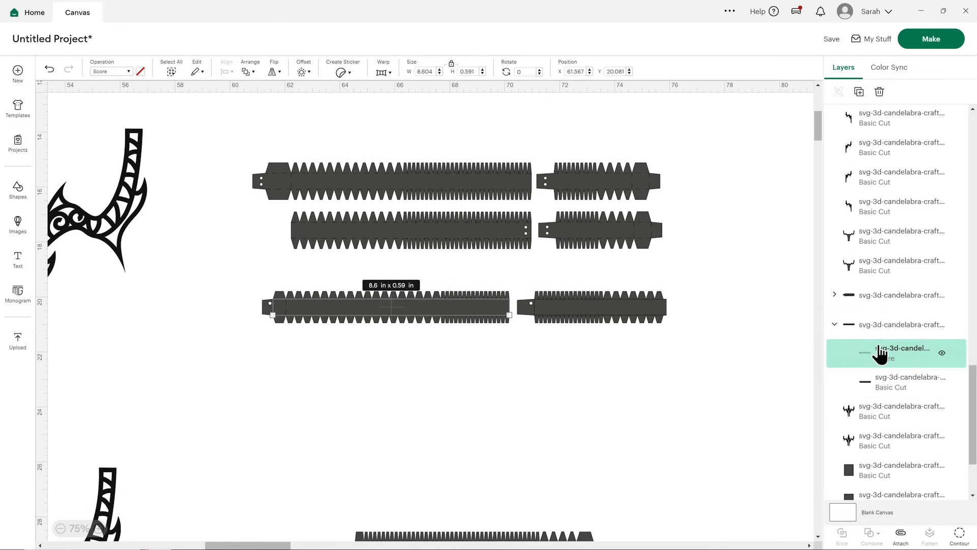
pyautogui.click(883, 326)
pyautogui.click(899, 535)
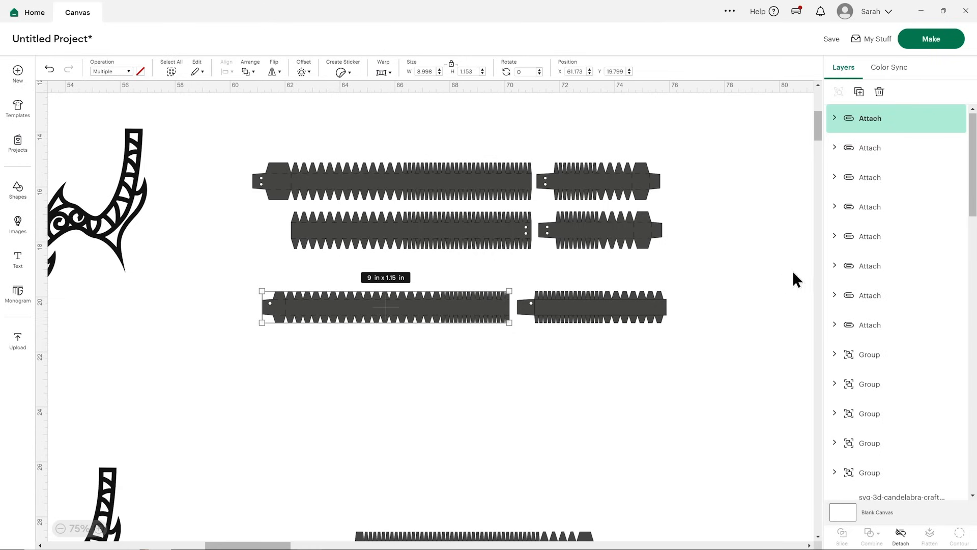
pyautogui.click(859, 92)
pyautogui.moveTo(444, 320); pyautogui.dragTo(428, 353)
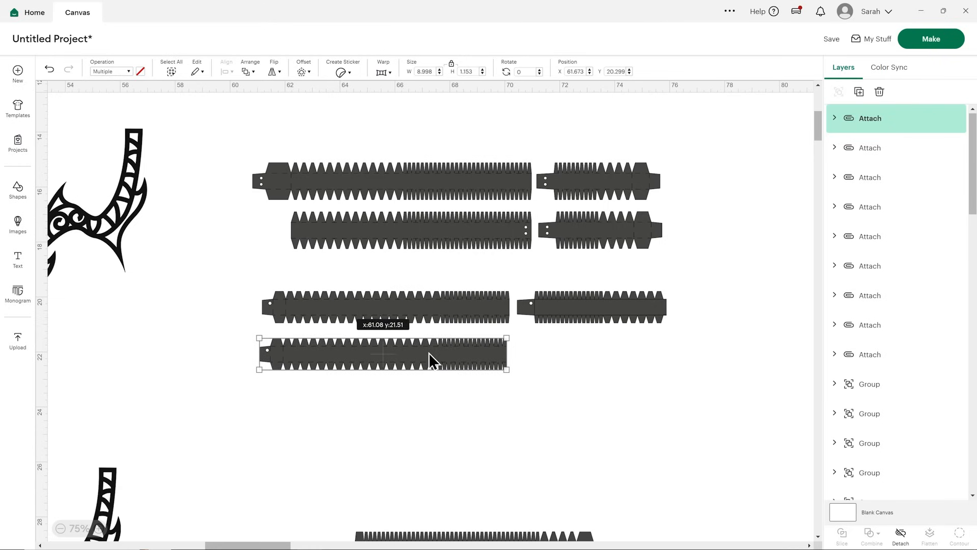
# Set the fold lines of the second set's short strip to Score and attach them to the strip.
pyautogui.click(580, 294)
pyautogui.scroll(-2, 879, 436)
pyautogui.click(835, 383)
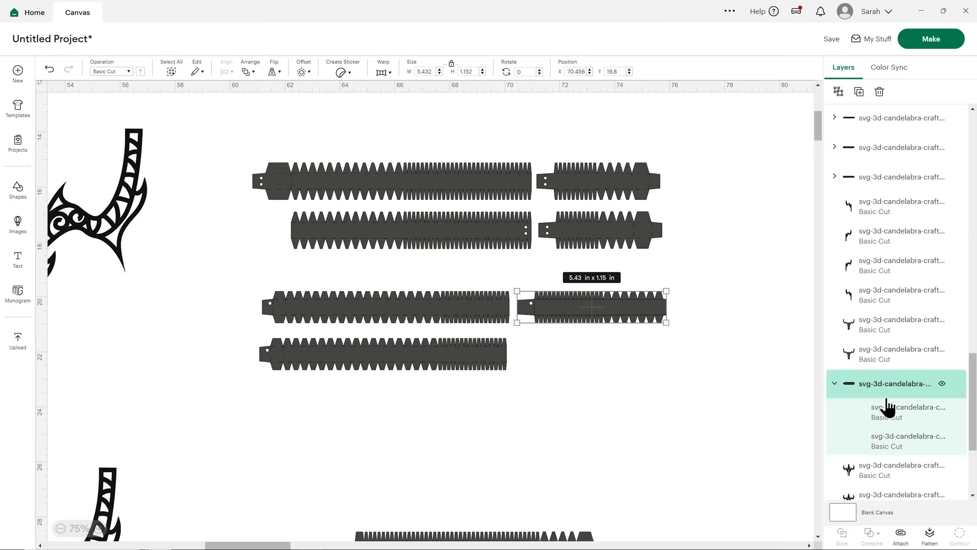
pyautogui.click(887, 408)
pyautogui.click(120, 72)
pyautogui.click(128, 195)
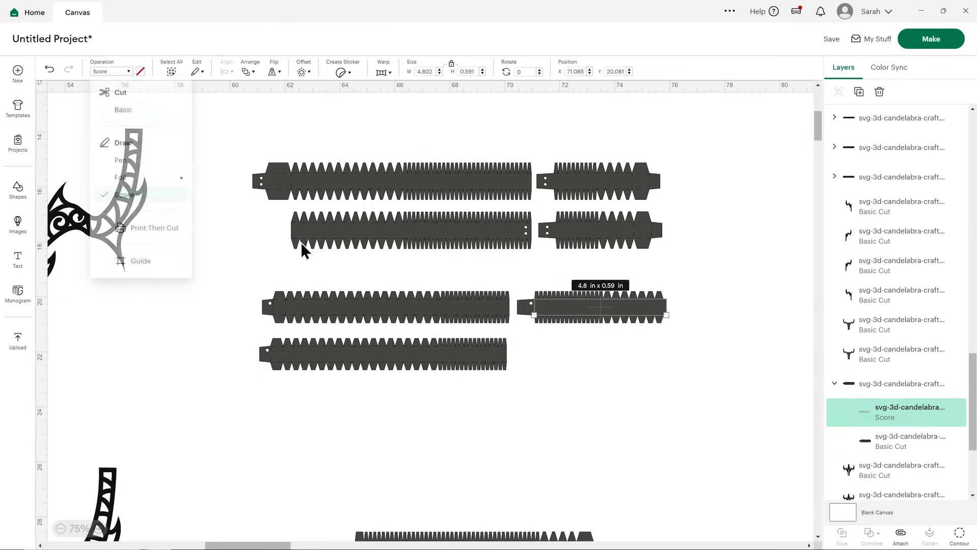
pyautogui.click(890, 393)
pyautogui.click(900, 534)
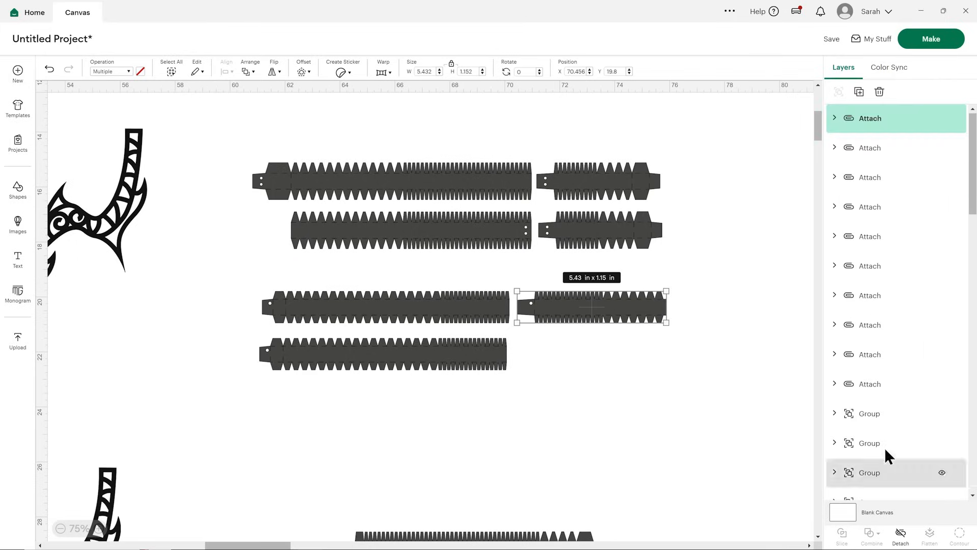
# Duplicate the second set's attached short strip and place the copy directly below the original.
pyautogui.click(859, 92)
pyautogui.moveTo(637, 329); pyautogui.dragTo(625, 365)
pyautogui.click(458, 275)
# Delete the lower of the two matching long strips with square end holes, keeping the upper one.
pyautogui.scroll(-3, 332, 199)
pyautogui.scroll(-3, 333, 199)
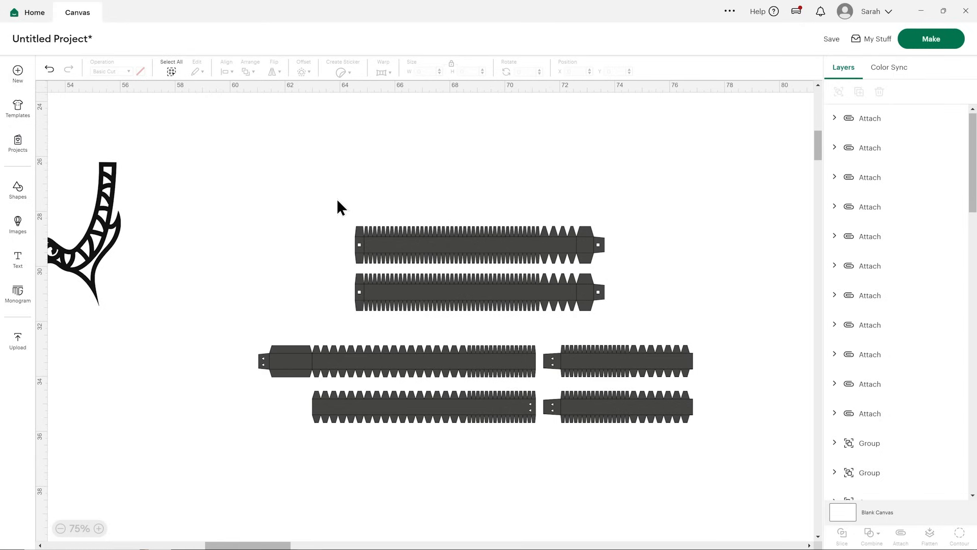
pyautogui.click(448, 286)
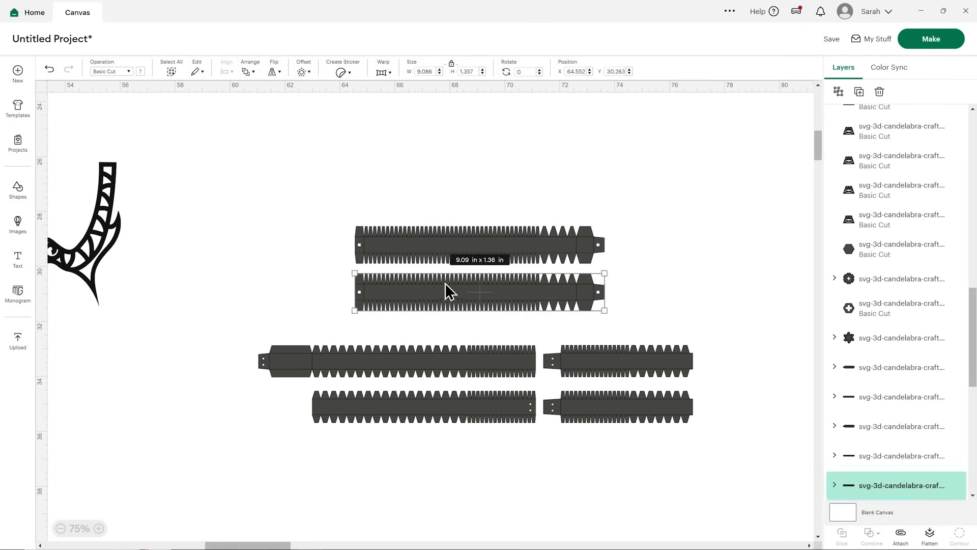
pyautogui.click(448, 249)
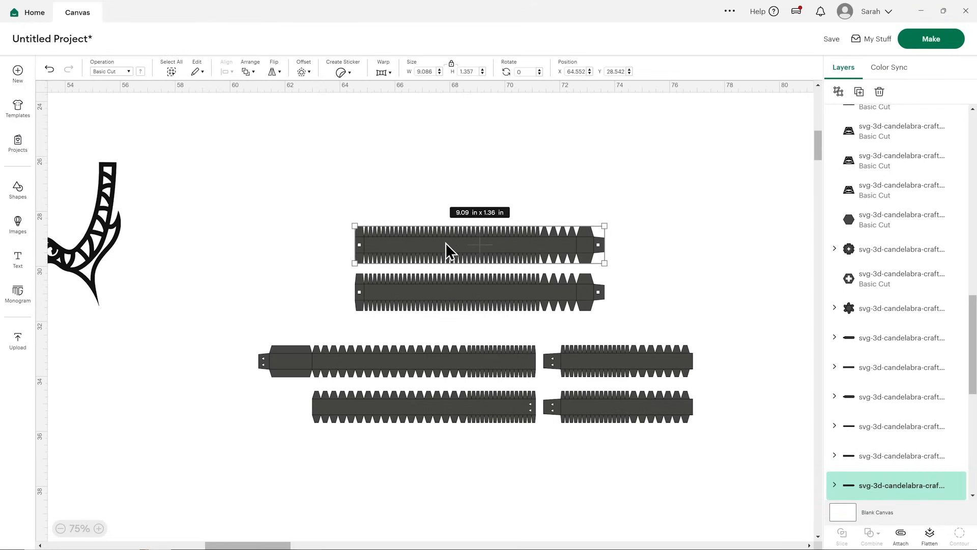
pyautogui.click(440, 278)
pyautogui.press('Delete')
# Set the fold lines of the remaining strip with square end holes to Score and attach them to the strip.
pyautogui.click(471, 256)
pyautogui.click(834, 455)
pyautogui.scroll(-2, 883, 407)
pyautogui.click(888, 383)
pyautogui.click(107, 71)
pyautogui.click(148, 199)
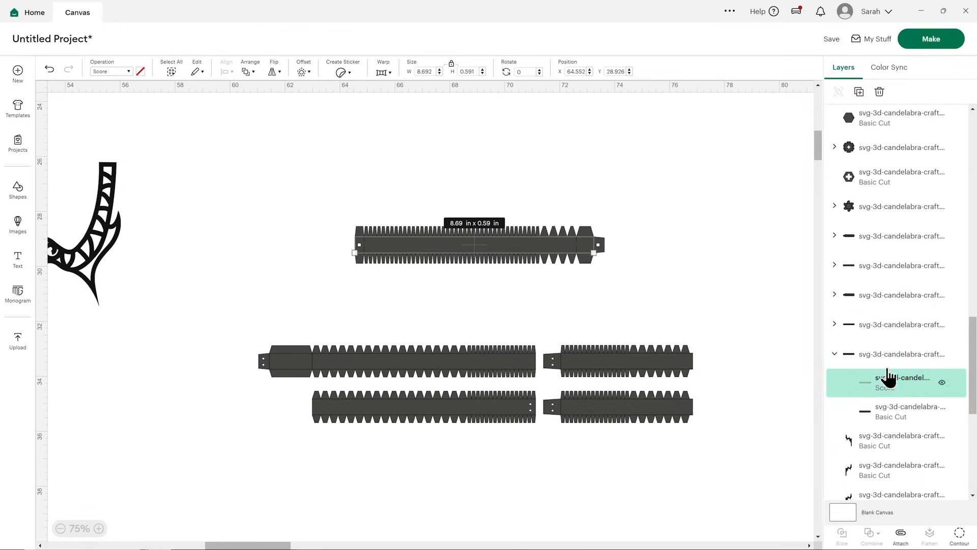
pyautogui.click(888, 359)
pyautogui.click(899, 534)
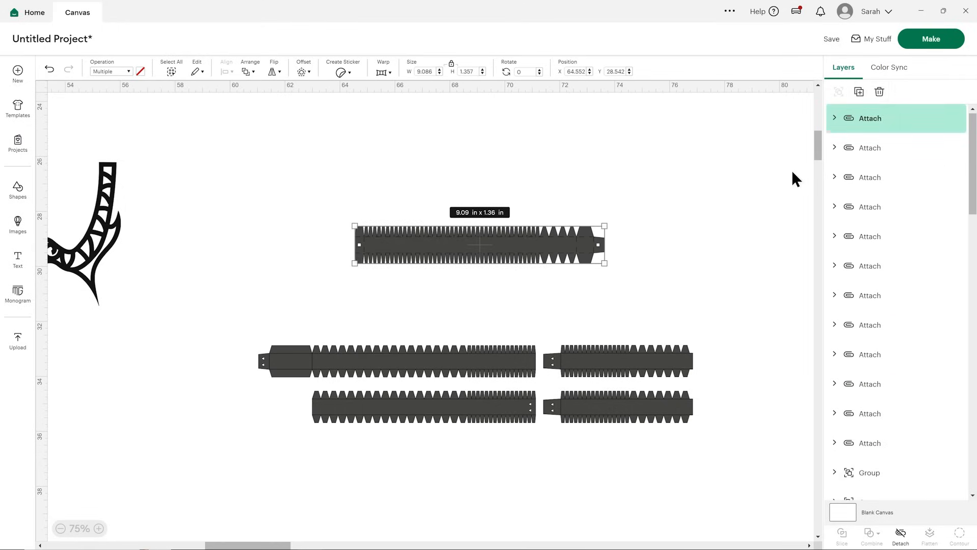
# Duplicate the attached strip with square end holes and place the copy directly below the original.
pyautogui.click(859, 92)
pyautogui.moveTo(570, 250); pyautogui.dragTo(545, 295)
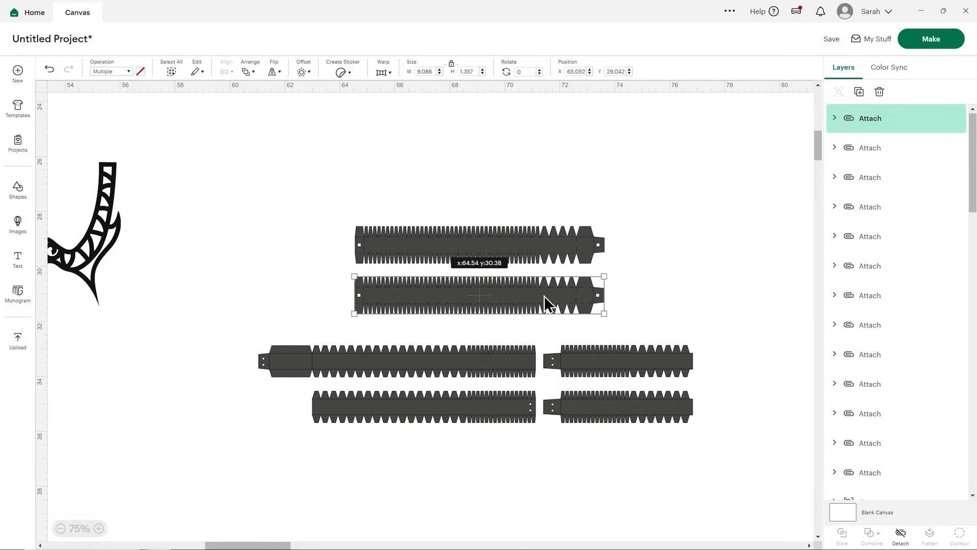
pyautogui.click(655, 283)
# Set the fold lines of the upper long strip in the lower set to Score and attach them to the strip.
pyautogui.click(457, 368)
pyautogui.click(459, 408)
pyautogui.click(610, 362)
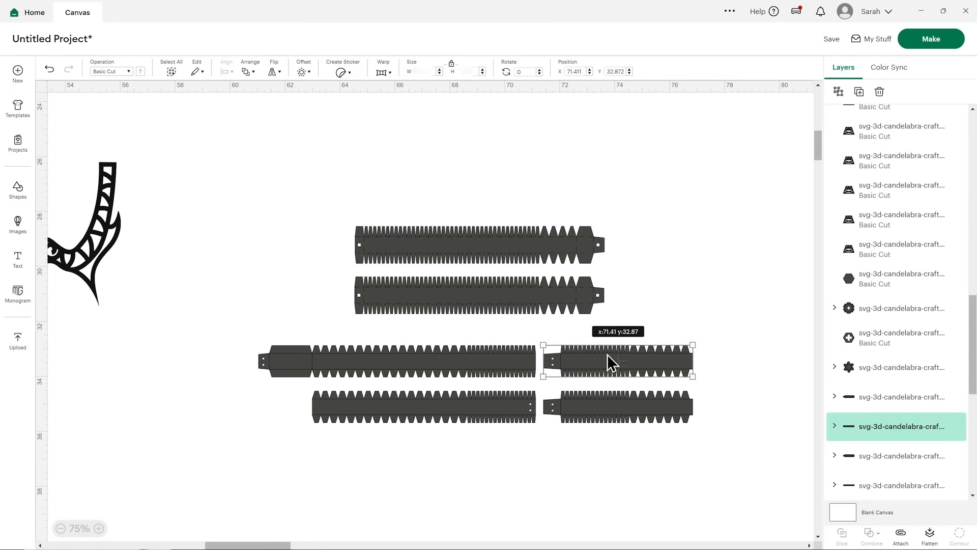
pyautogui.click(604, 402)
pyautogui.click(500, 366)
pyautogui.scroll(-3, 884, 392)
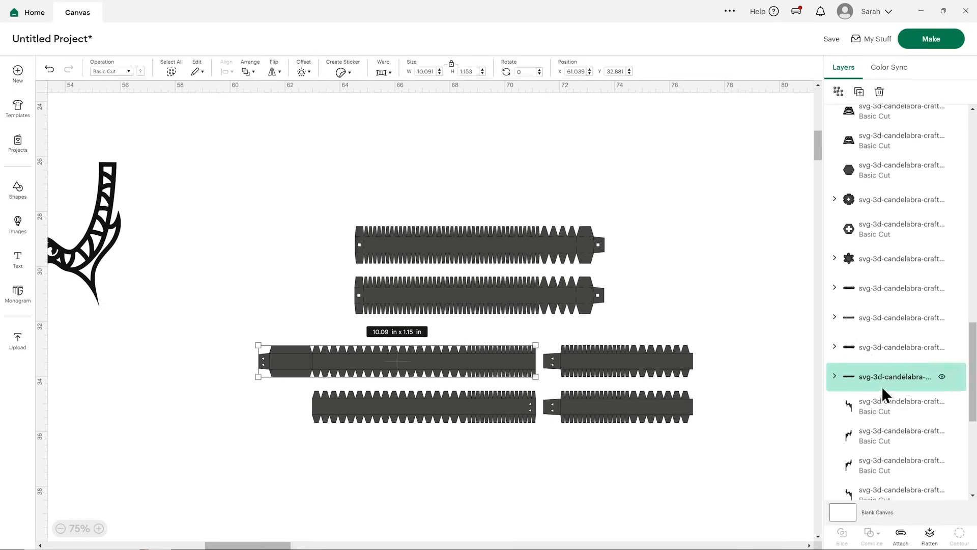
pyautogui.click(835, 334)
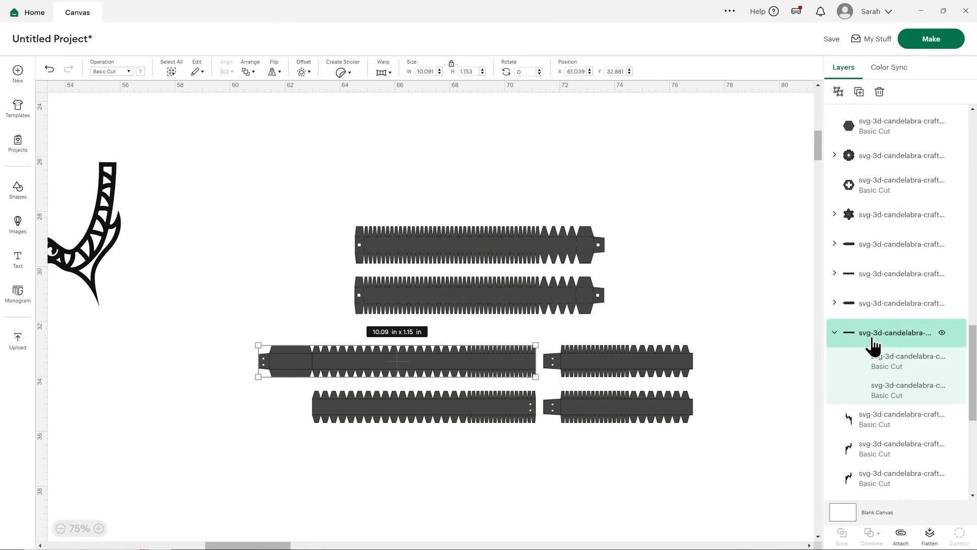
pyautogui.scroll(-2, 890, 305)
pyautogui.click(896, 259)
pyautogui.click(130, 71)
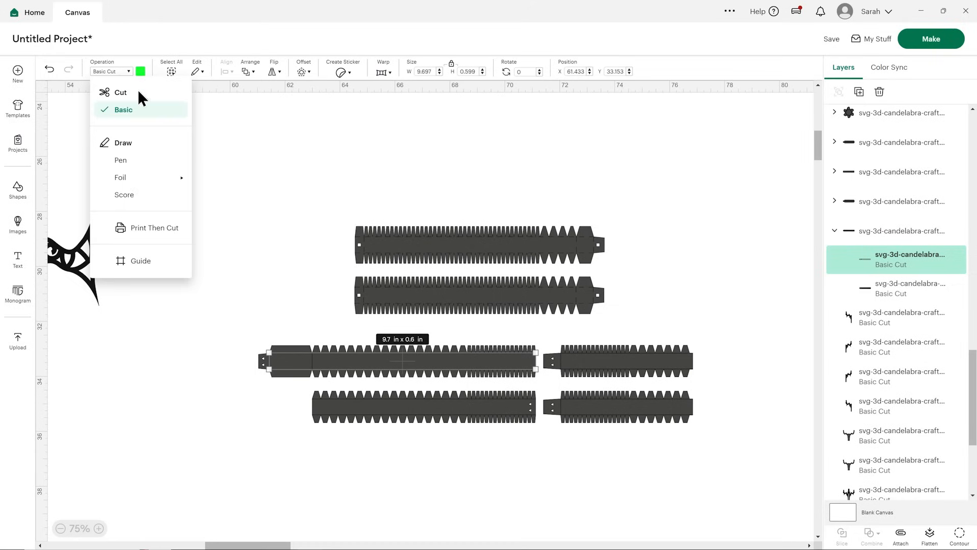
pyautogui.click(140, 196)
pyautogui.click(305, 322)
pyautogui.click(317, 357)
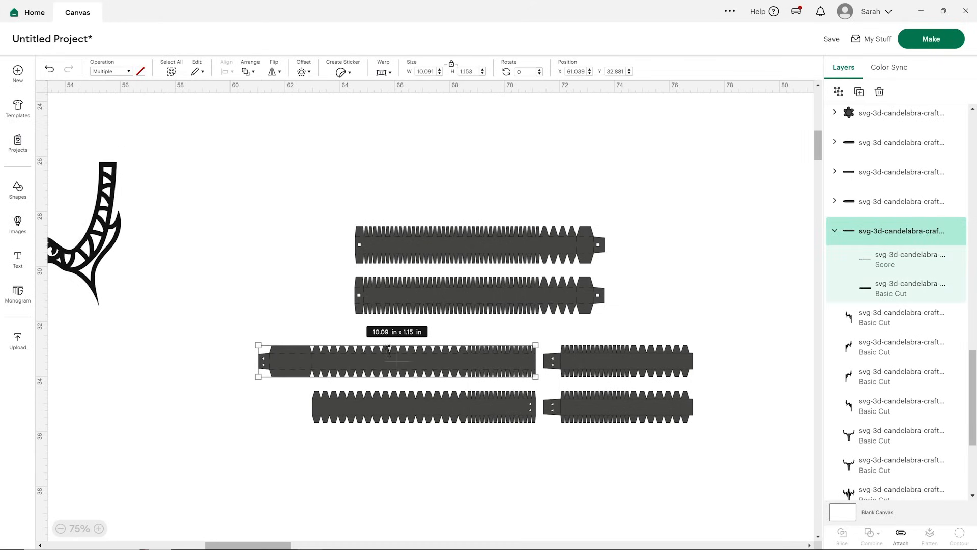
pyautogui.click(901, 534)
# Set the fold lines of the upper short strip beside it to Score and attach them to the strip.
pyautogui.click(618, 352)
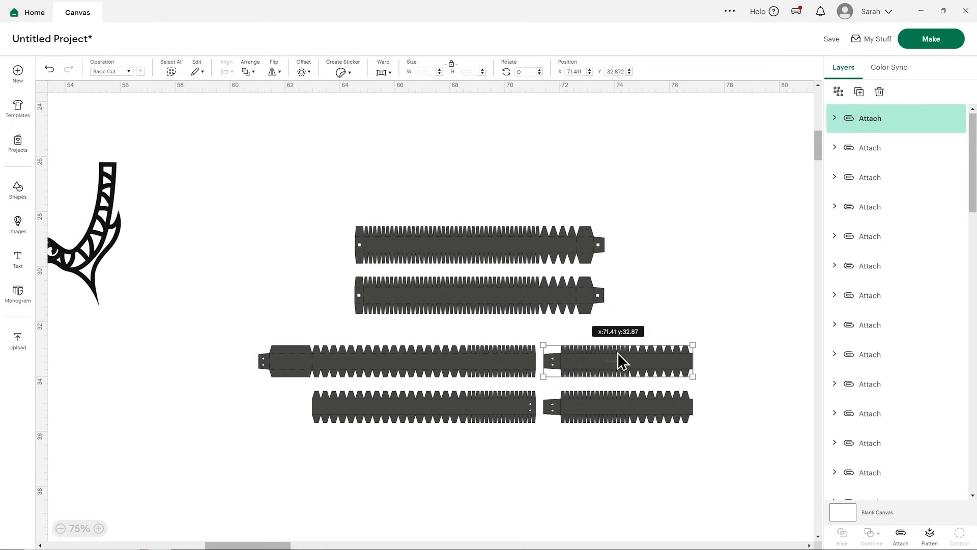
pyautogui.scroll(-2, 874, 408)
pyautogui.click(835, 383)
pyautogui.click(882, 413)
pyautogui.click(125, 72)
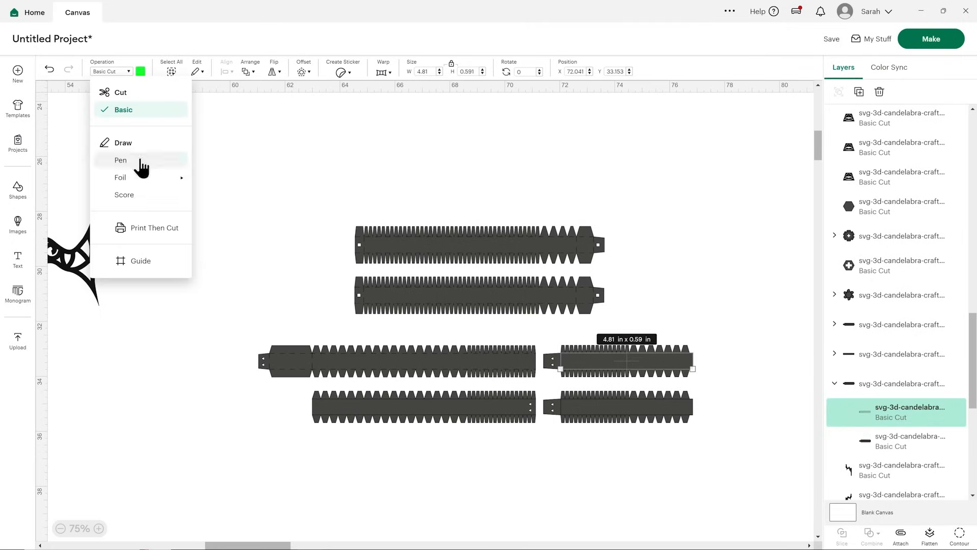
pyautogui.click(144, 195)
pyautogui.click(876, 384)
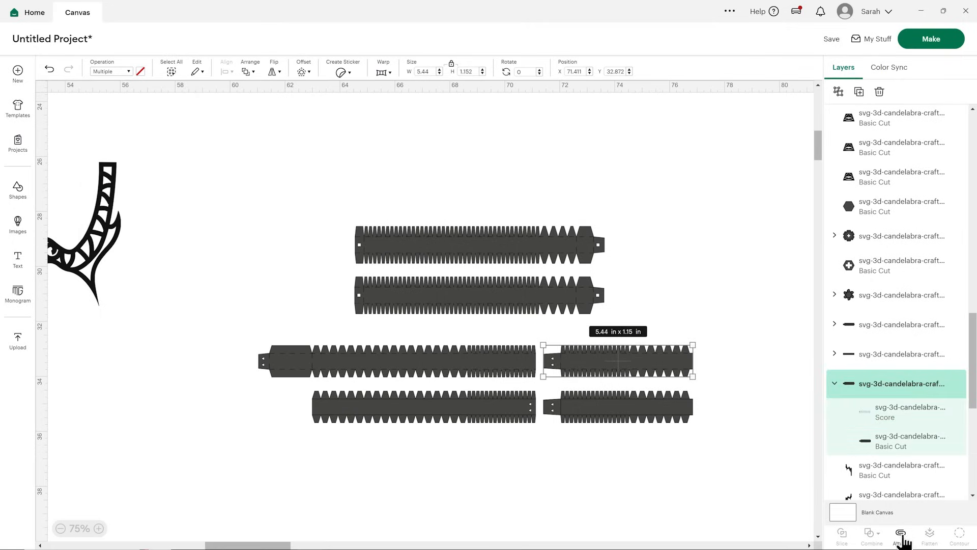
pyautogui.click(900, 534)
# Replace the matching lower short strip with a duplicate of the attached short strip, placed below the original.
pyautogui.moveTo(664, 414); pyautogui.dragTo(603, 412)
pyautogui.click(859, 93)
# Set the fold lines of the lower long strip to Score and attach them to the strip.
pyautogui.click(489, 409)
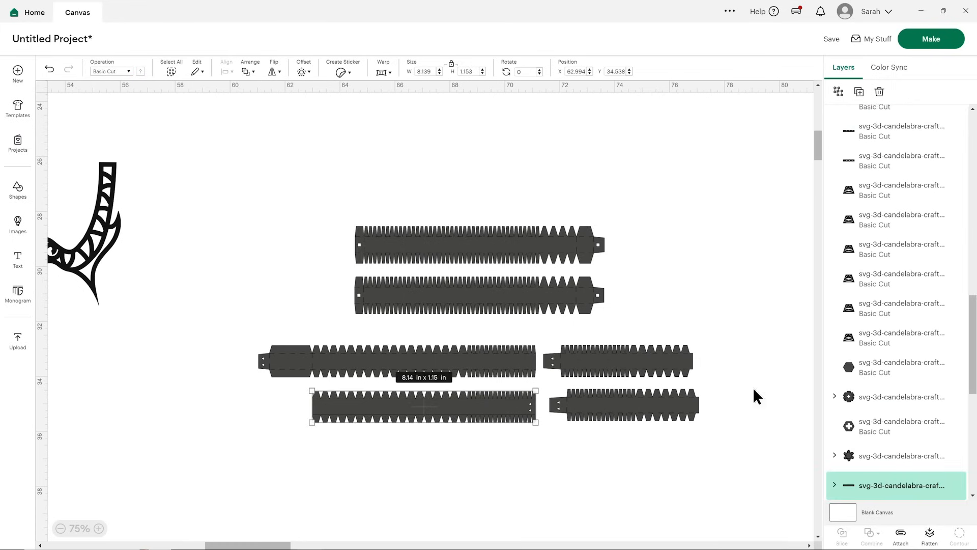
pyautogui.scroll(2, 840, 437)
pyautogui.click(834, 376)
pyautogui.click(857, 397)
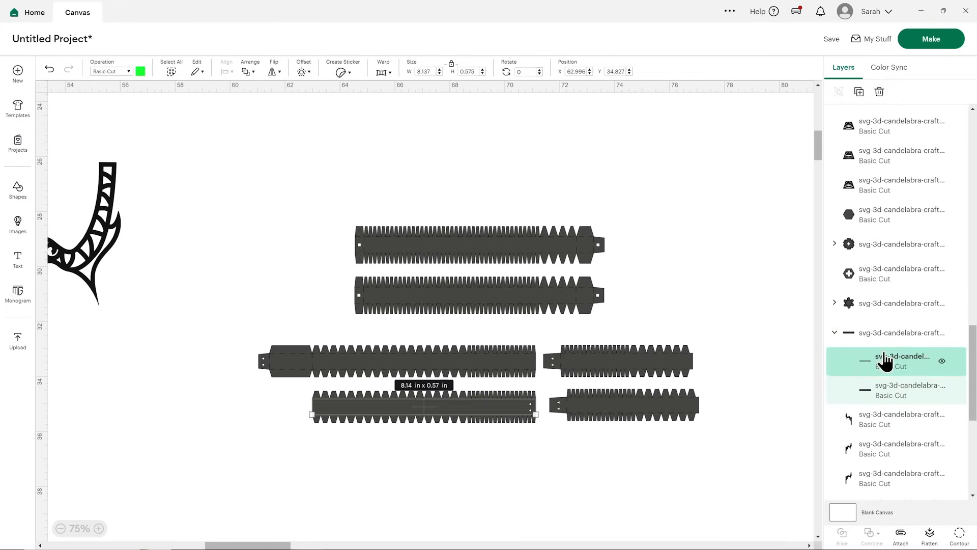
pyautogui.click(111, 71)
pyautogui.click(124, 195)
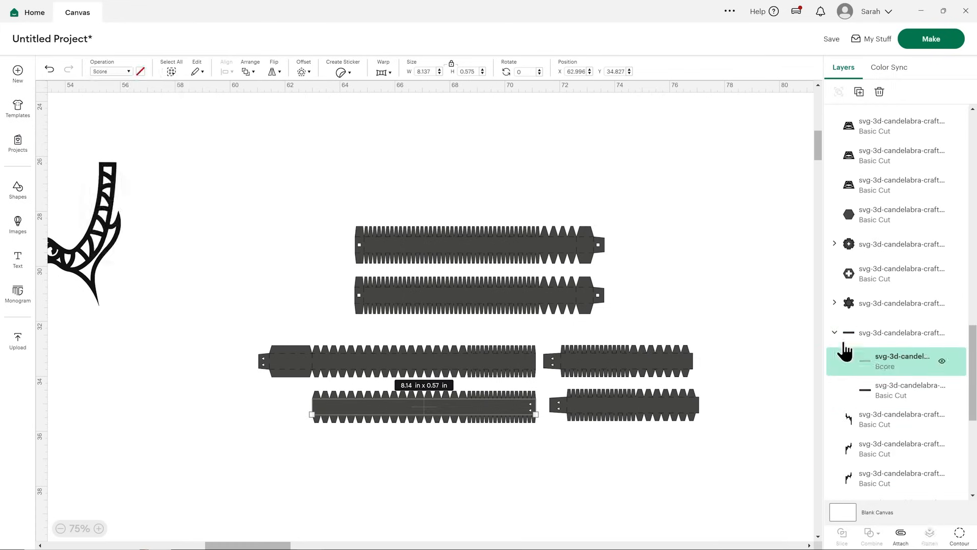
pyautogui.click(845, 333)
pyautogui.click(900, 536)
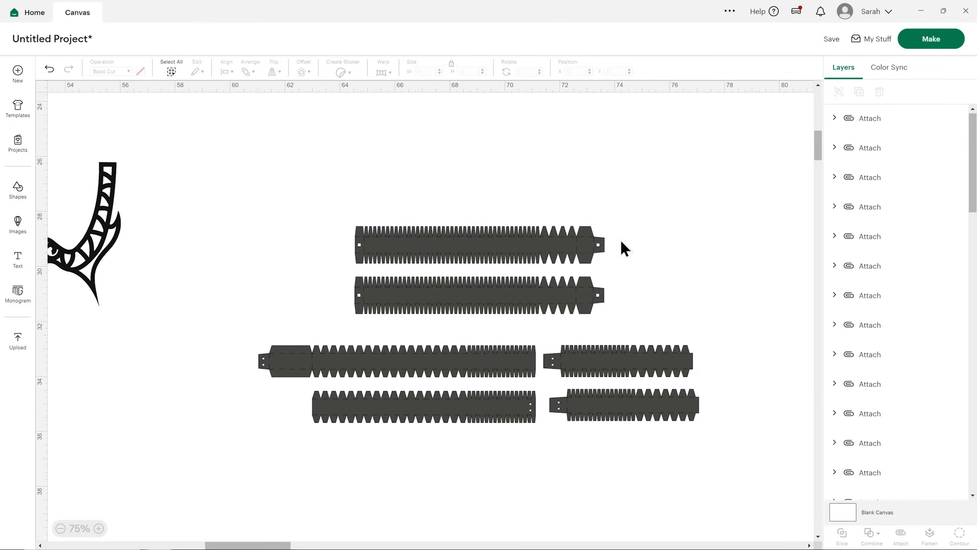
# Set the fold lines of the large six-flap hexagonal base piece to Score and attach them to the piece.
pyautogui.click(61, 528)
pyautogui.click(61, 529)
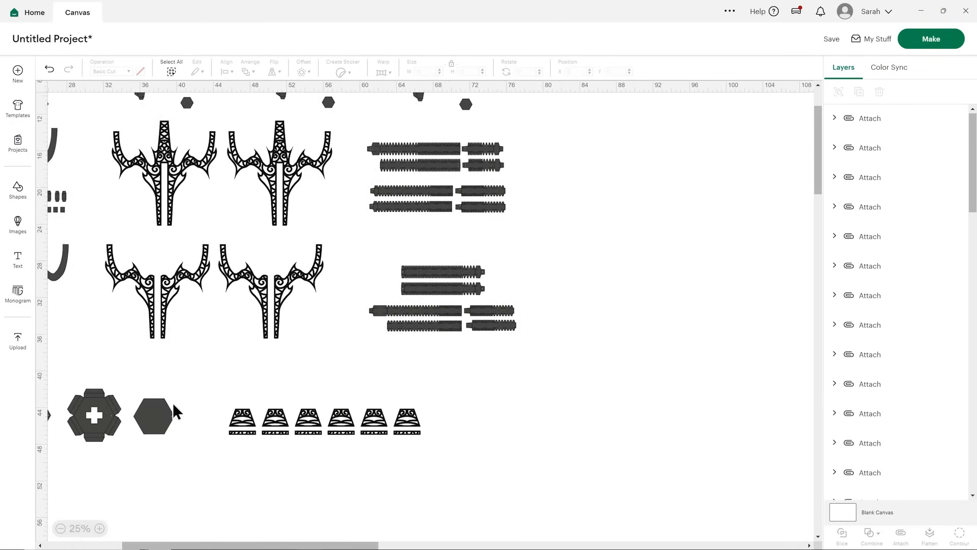
pyautogui.moveTo(234, 545); pyautogui.dragTo(156, 545)
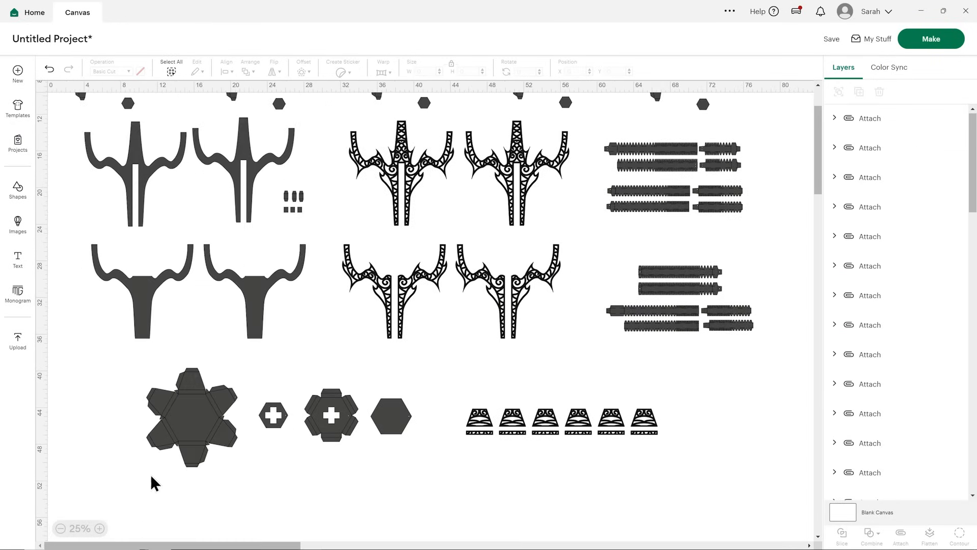
pyautogui.click(100, 529)
pyautogui.click(100, 528)
pyautogui.scroll(-6, 185, 423)
pyautogui.moveTo(193, 545); pyautogui.dragTo(133, 545)
pyautogui.click(216, 244)
pyautogui.scroll(3, 511, 224)
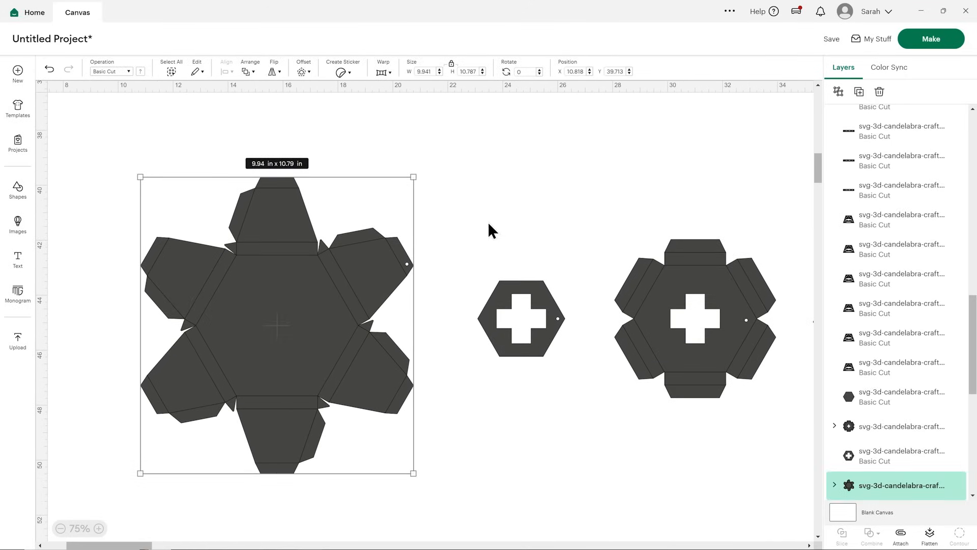
pyautogui.scroll(-5, 866, 357)
pyautogui.click(836, 283)
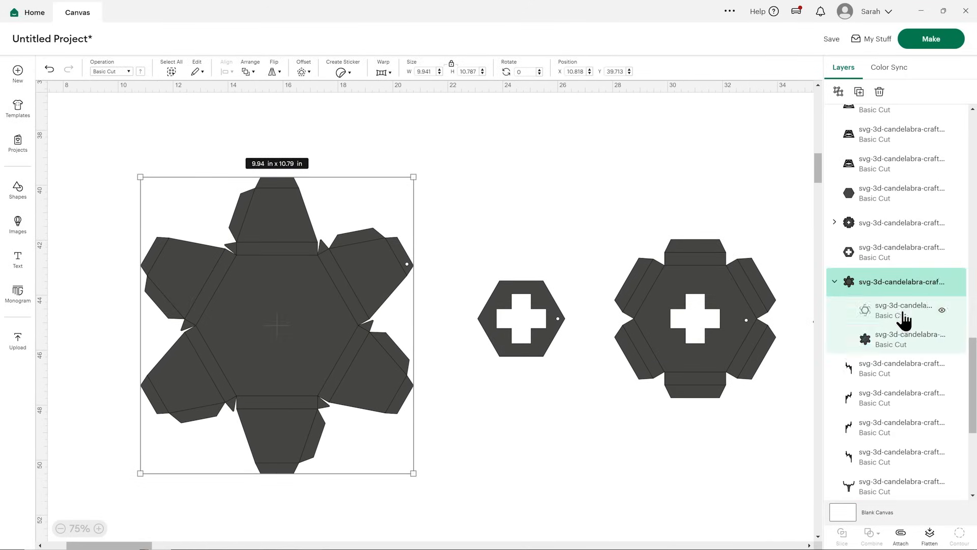
pyautogui.click(883, 310)
pyautogui.click(117, 71)
pyautogui.click(132, 195)
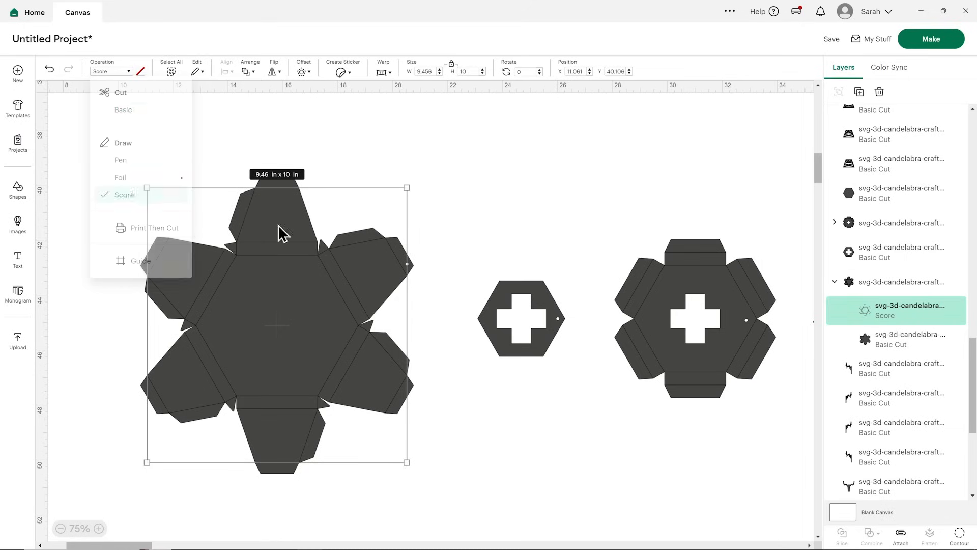
pyautogui.click(865, 284)
pyautogui.click(901, 534)
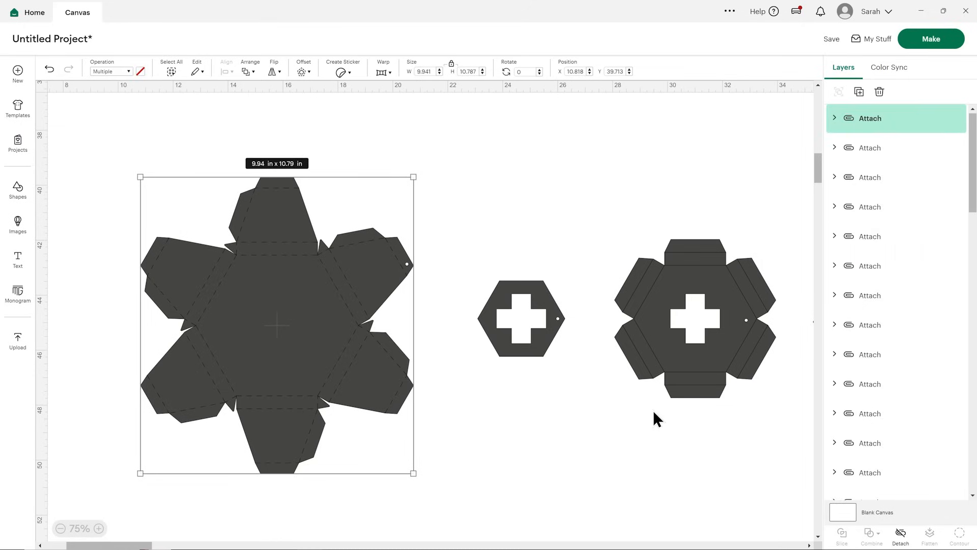
# Set the fold lines of the smaller flapped hexagon with the cross cutout to Score and attach them to the piece.
pyautogui.click(680, 322)
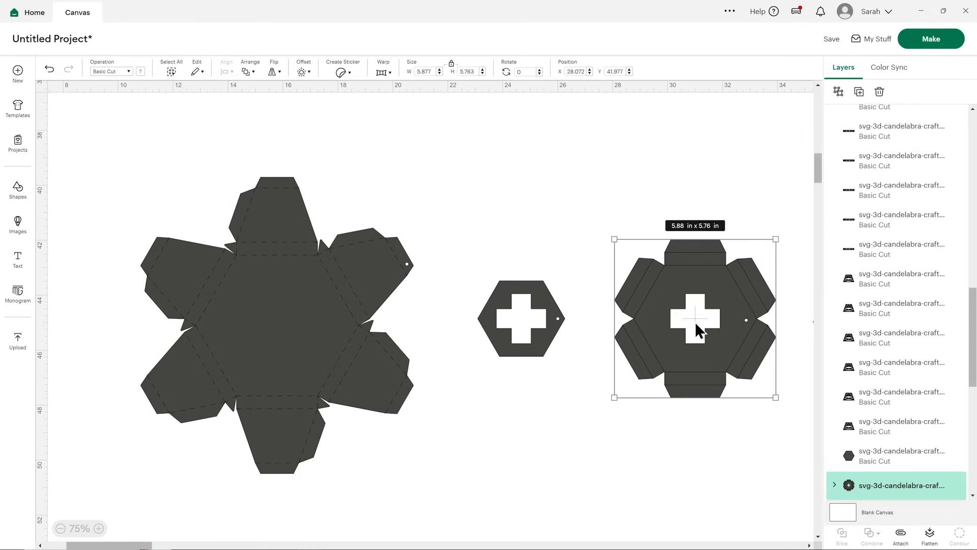
pyautogui.scroll(-3, 865, 395)
pyautogui.click(835, 332)
pyautogui.click(868, 362)
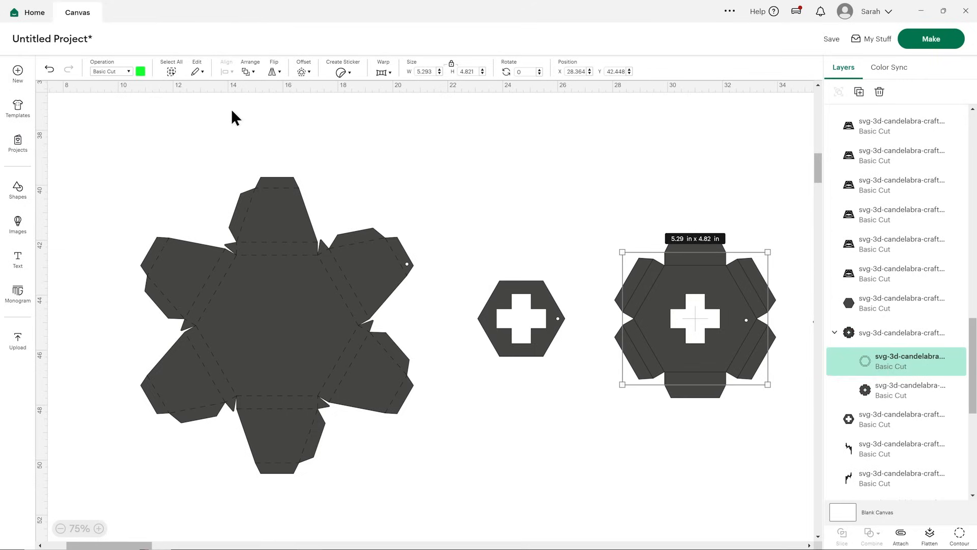
pyautogui.click(125, 71)
pyautogui.click(143, 204)
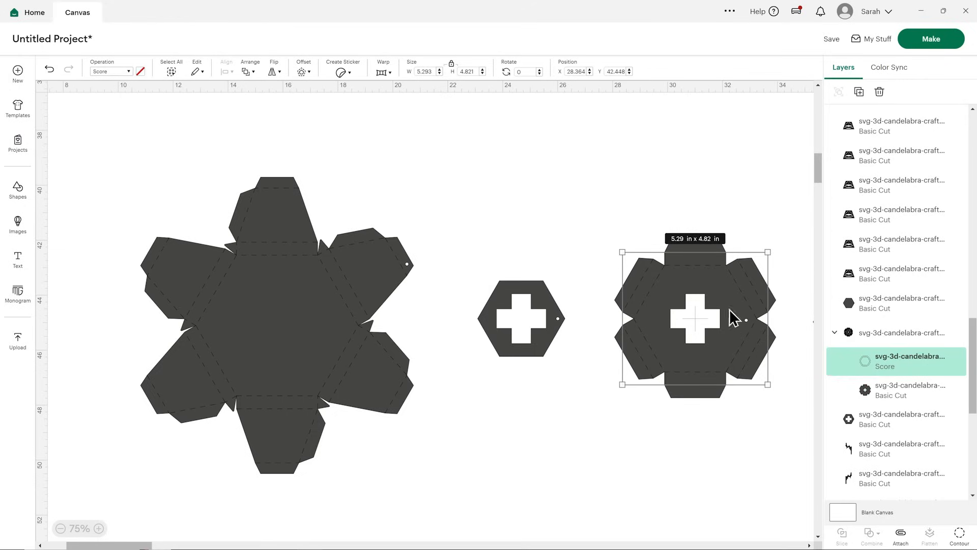
pyautogui.click(861, 340)
pyautogui.click(901, 535)
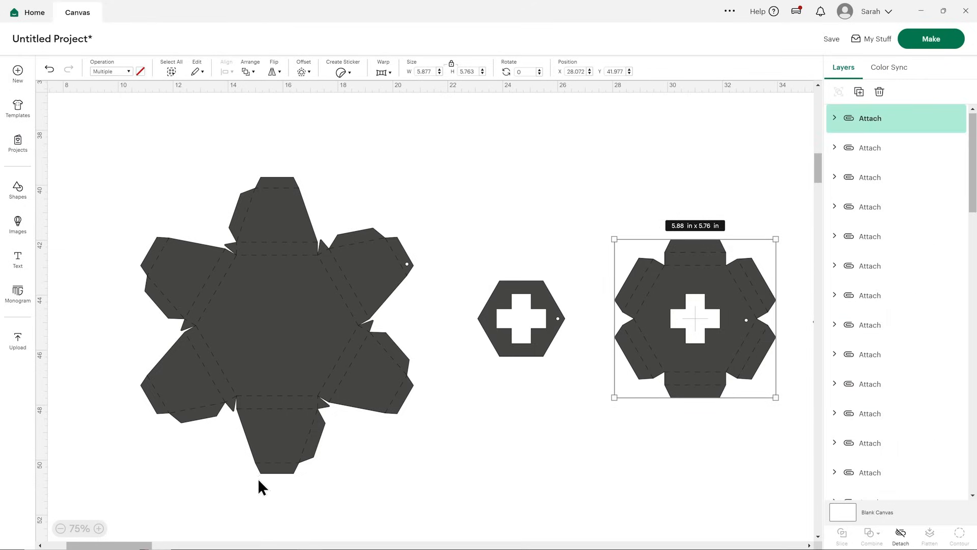
# Check the plain hexagon and trapezoid panels for fold lines, and review the attached and grouped layers.
pyautogui.moveTo(144, 546); pyautogui.dragTo(248, 543)
pyautogui.click(452, 339)
pyautogui.click(401, 421)
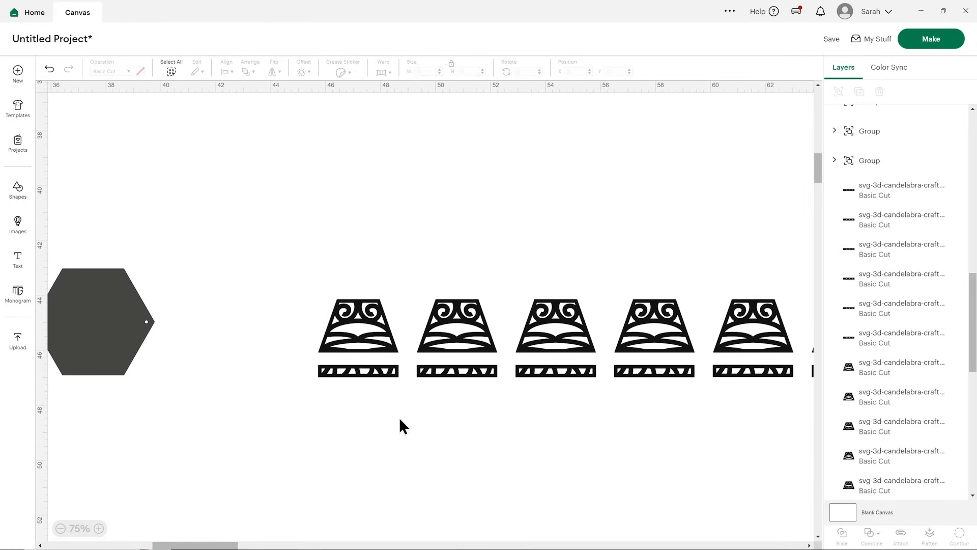
pyautogui.scroll(10, 865, 224)
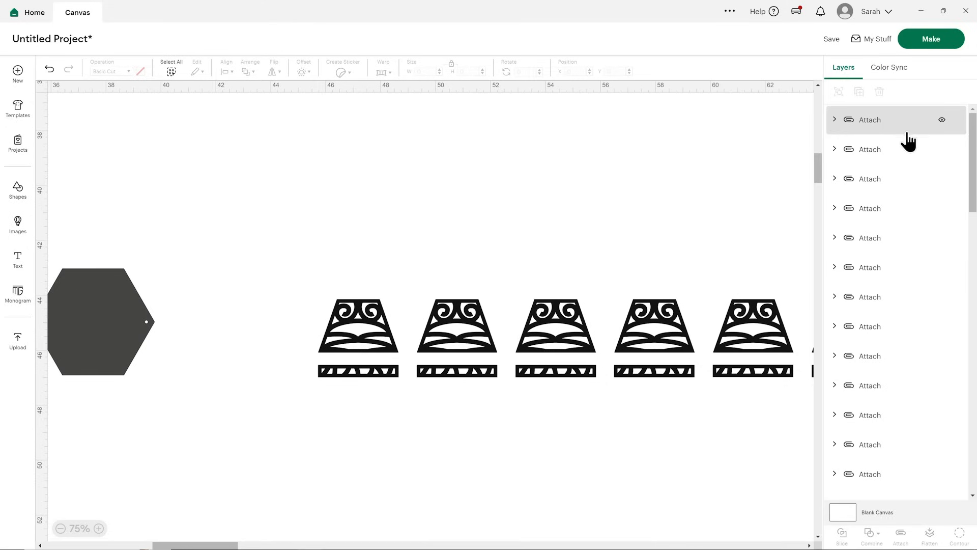
pyautogui.scroll(-2, 908, 143)
pyautogui.scroll(-2, 910, 148)
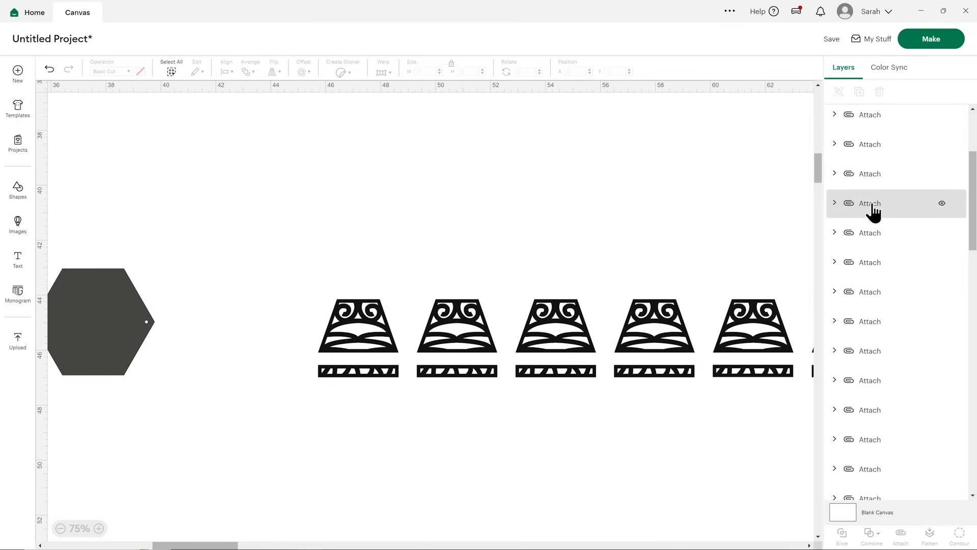
pyautogui.scroll(-3, 877, 210)
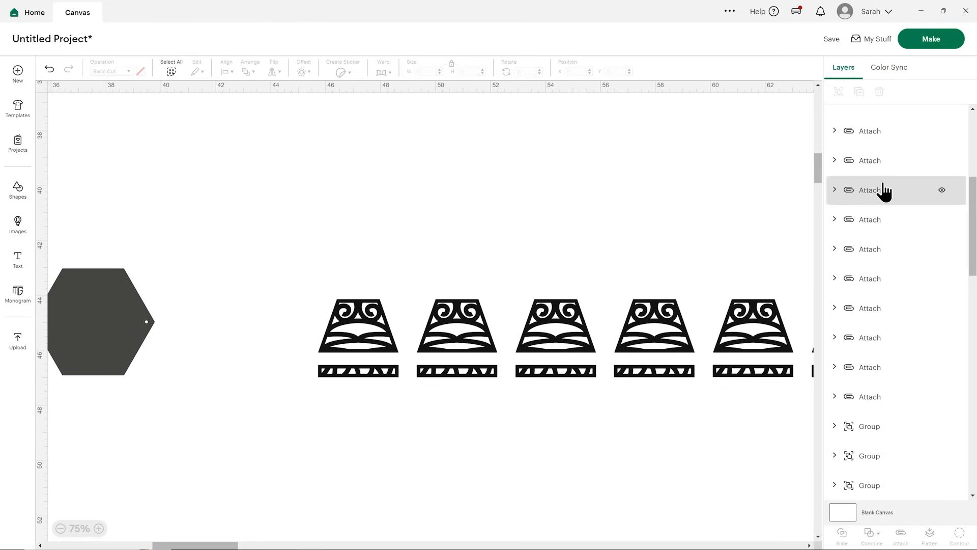
pyautogui.scroll(-5, 885, 192)
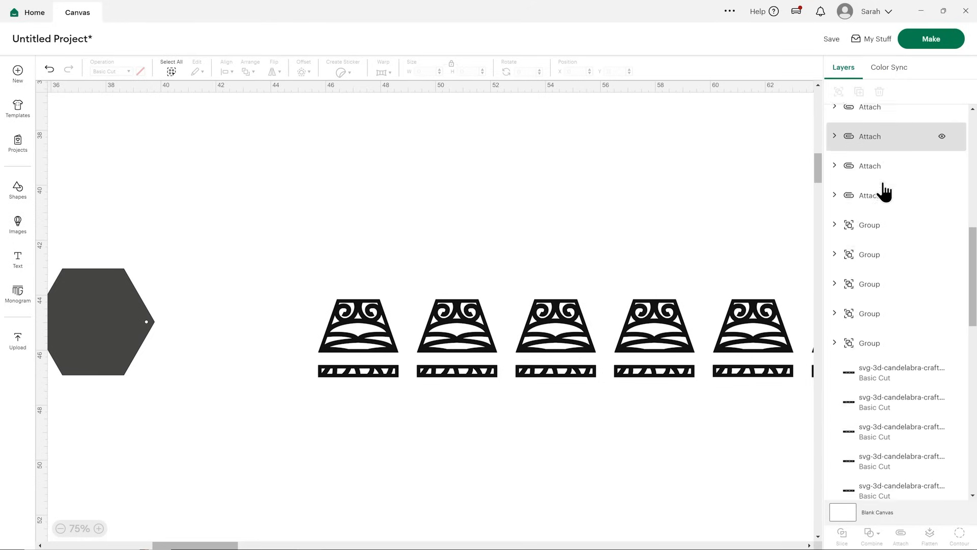
pyautogui.scroll(-2, 894, 244)
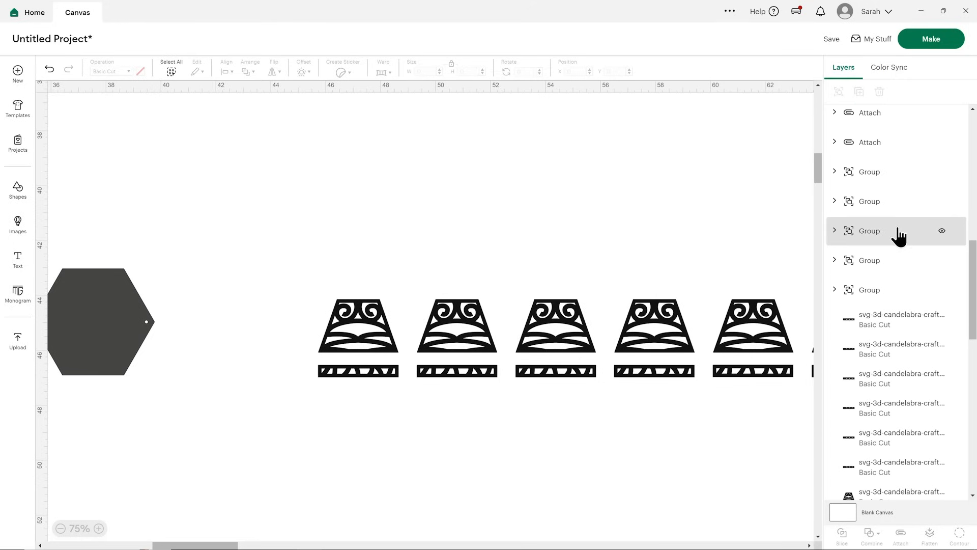
# Inspect the contents of the first grouped candle-holder set, and check the remaining ungrouped layers for unattached fold lines.
pyautogui.click(866, 181)
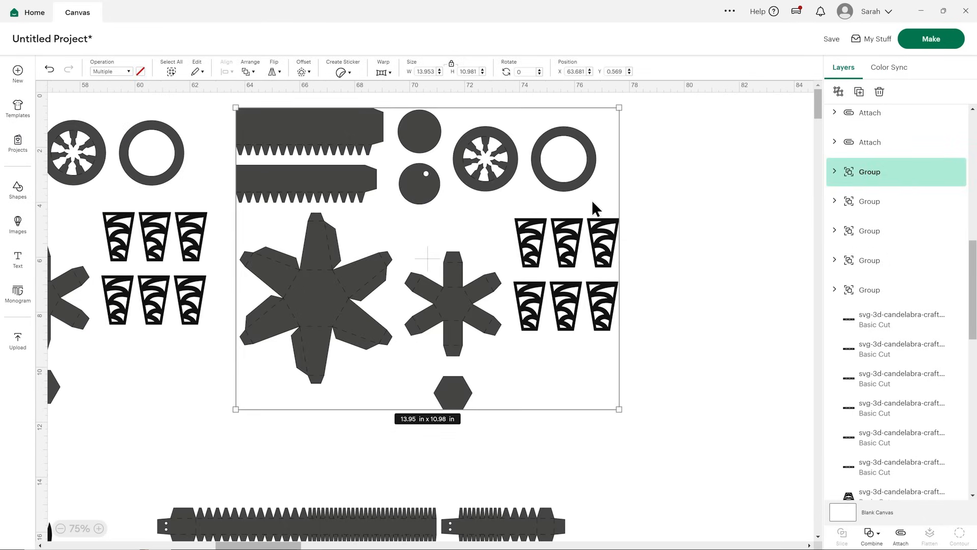
pyautogui.click(835, 172)
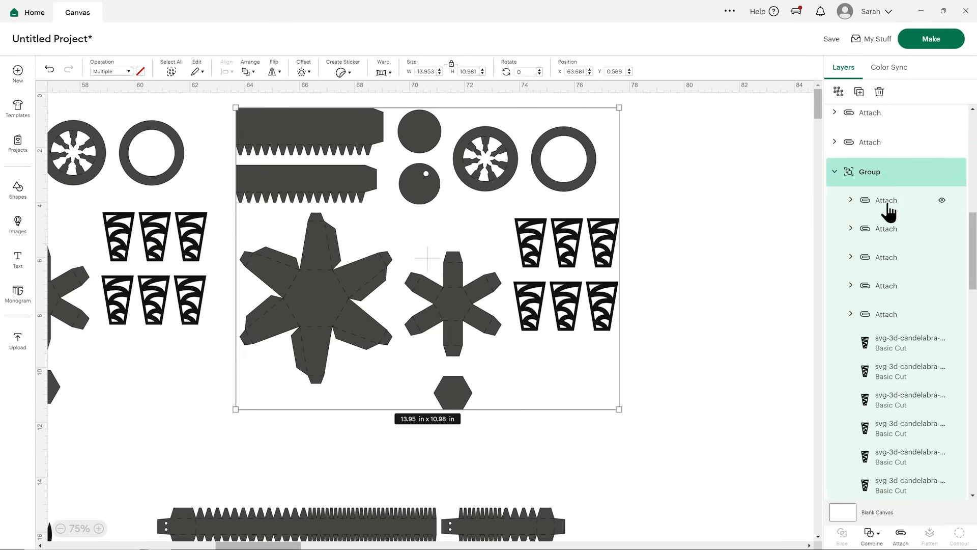
pyautogui.scroll(-1, 894, 293)
pyautogui.scroll(-7, 894, 292)
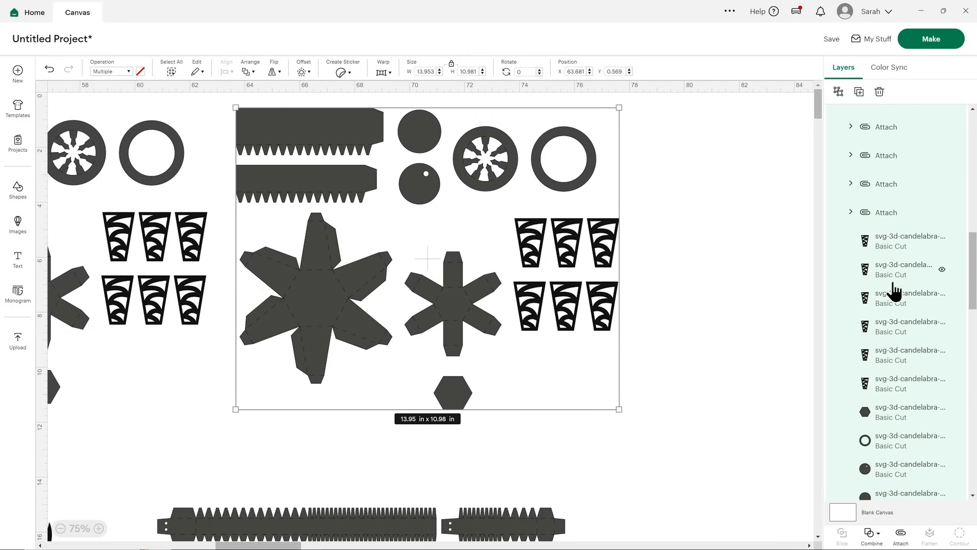
pyautogui.scroll(6, 891, 279)
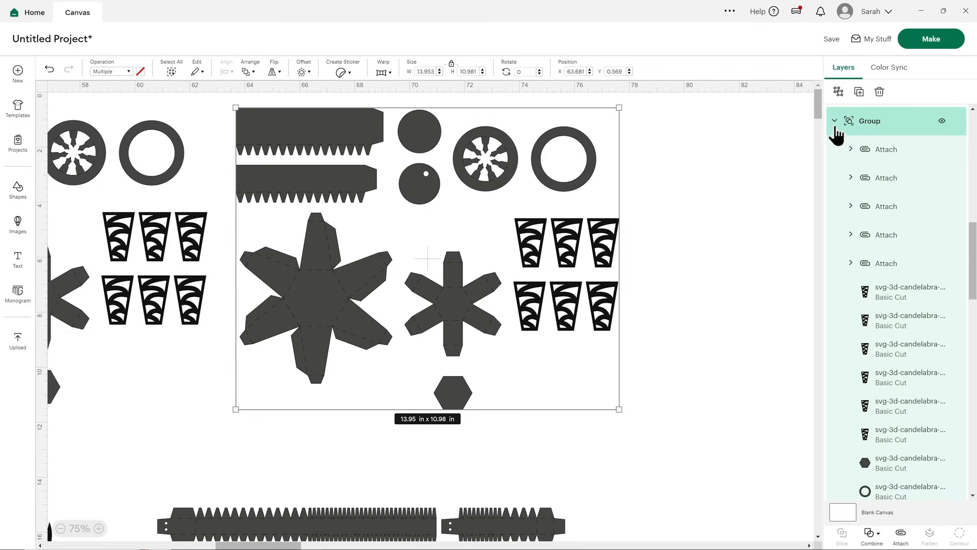
pyautogui.click(835, 123)
pyautogui.scroll(-2, 884, 280)
pyautogui.scroll(-9, 883, 281)
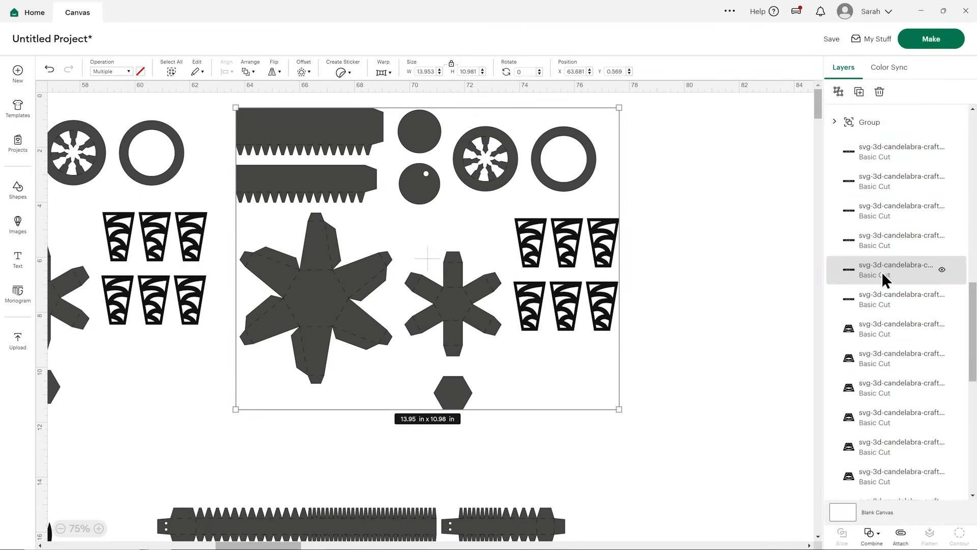
pyautogui.scroll(-7, 880, 269)
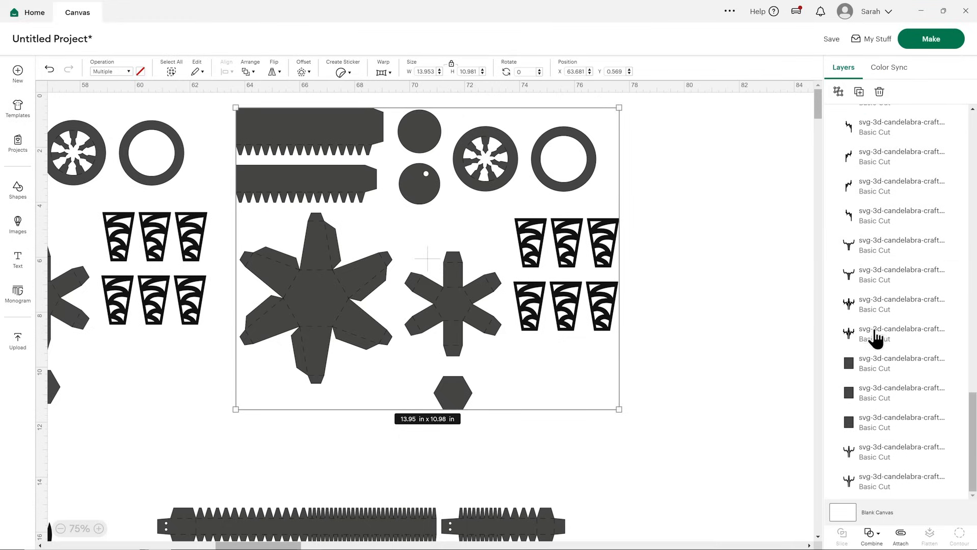
# Save the project as "Candelabra for Video" and add it to the HCC 2025 collection.
pyautogui.click(741, 251)
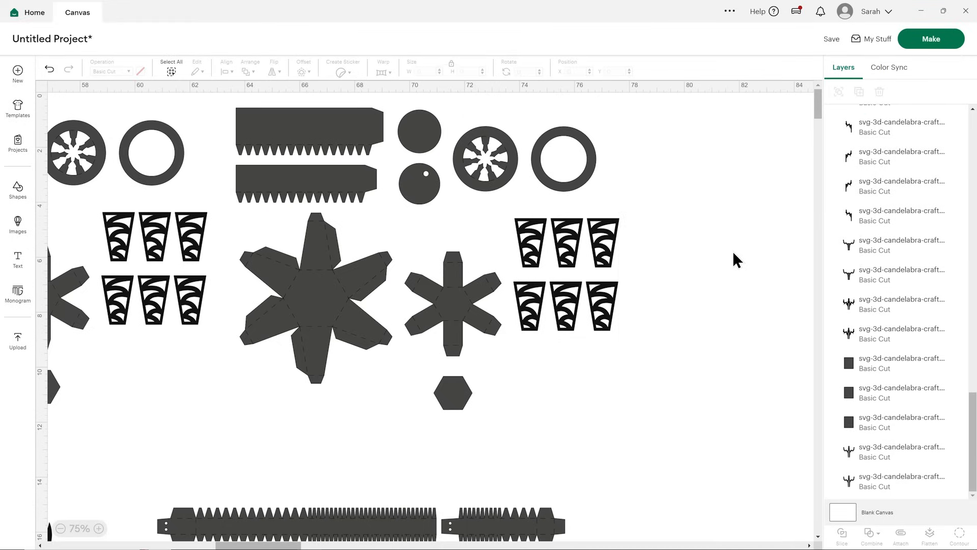
pyautogui.click(830, 40)
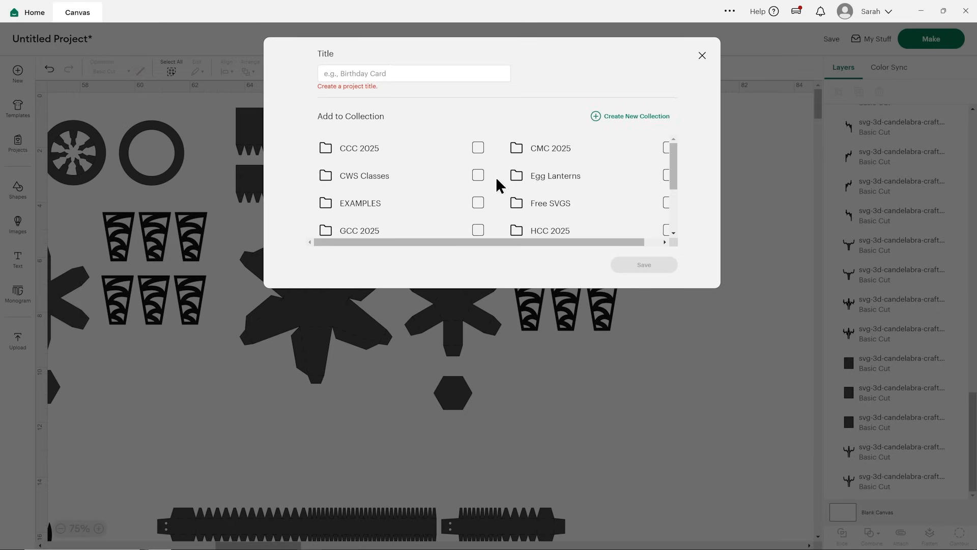
pyautogui.scroll(-1, 499, 183)
pyautogui.click(526, 186)
pyautogui.click(412, 72)
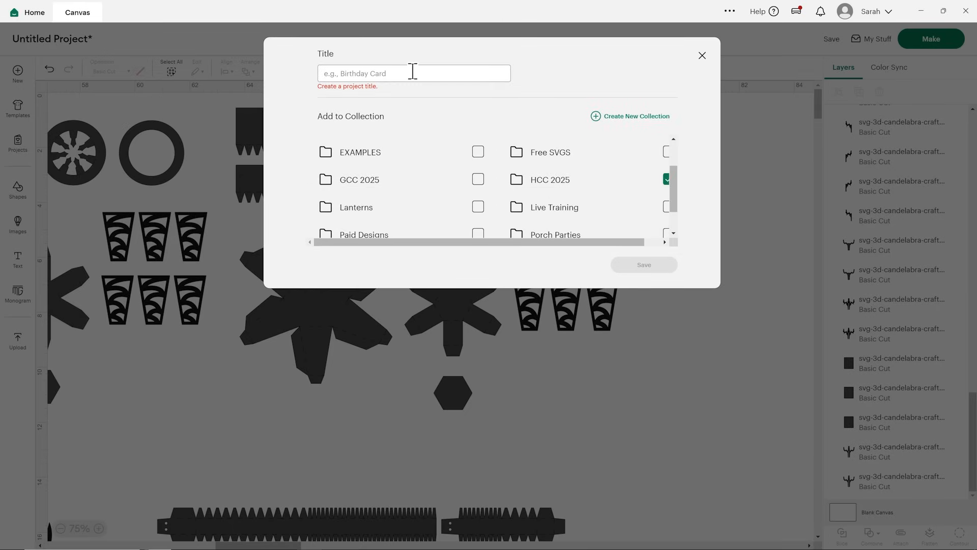
pyautogui.write('Candelabra for Video')
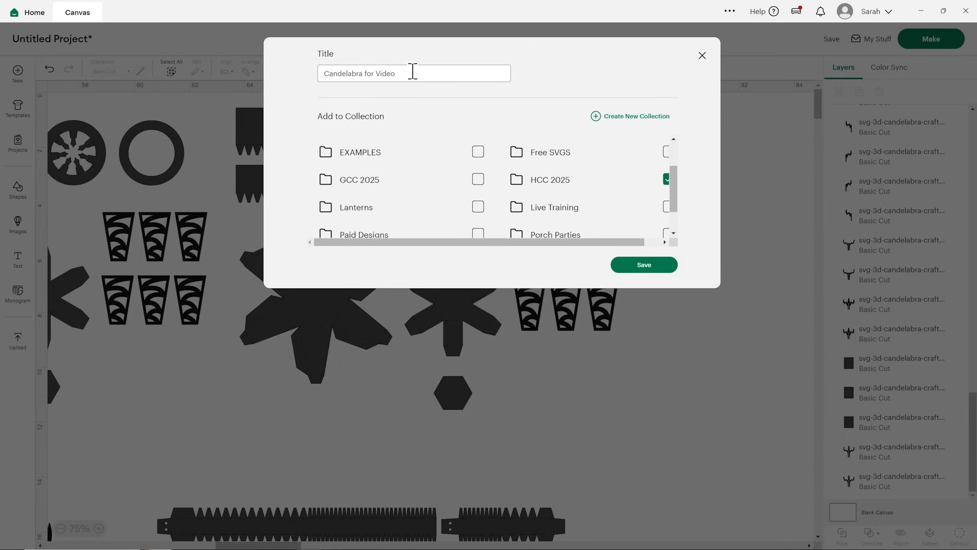
pyautogui.click(644, 264)
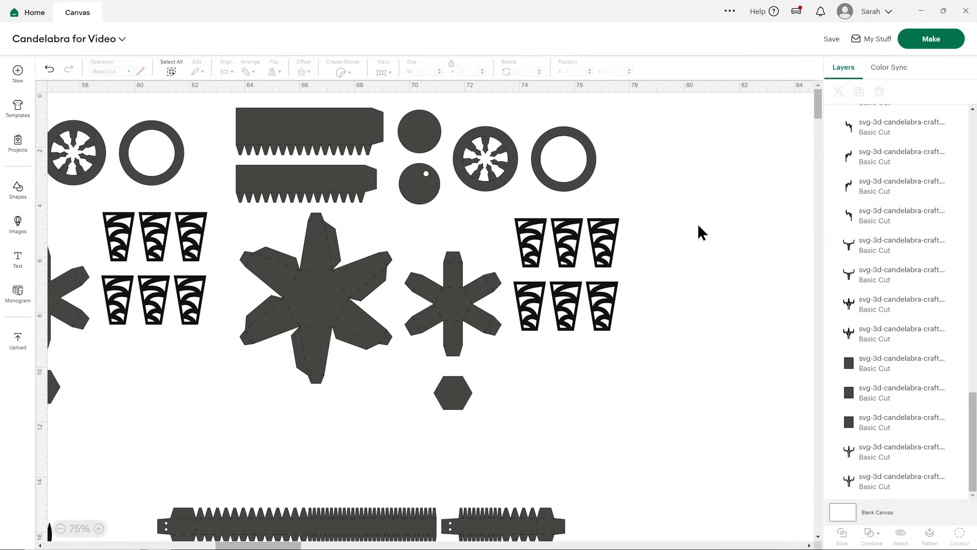
# Send the project to the mat preparation view and look through the full list of mats.
pyautogui.click(916, 40)
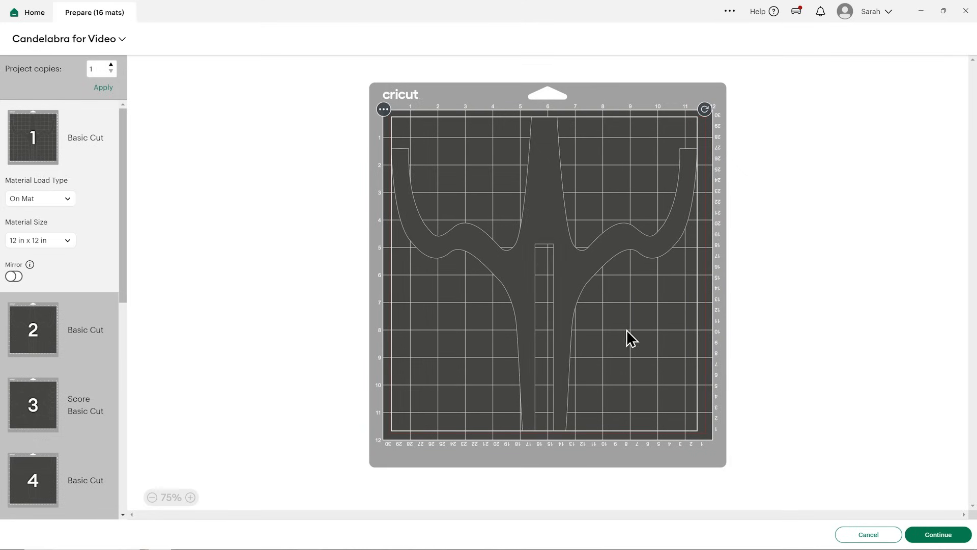
pyautogui.scroll(-6, 93, 237)
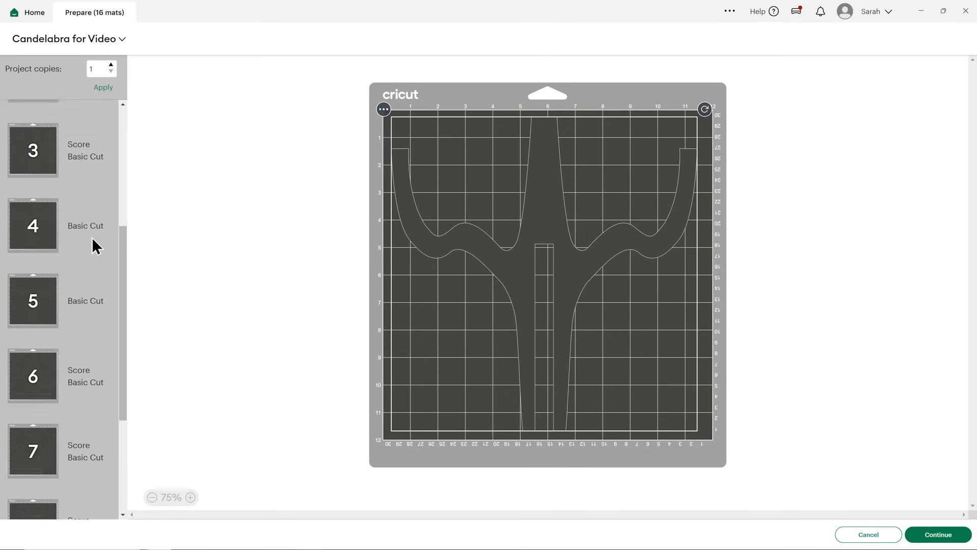
pyautogui.scroll(-6, 91, 237)
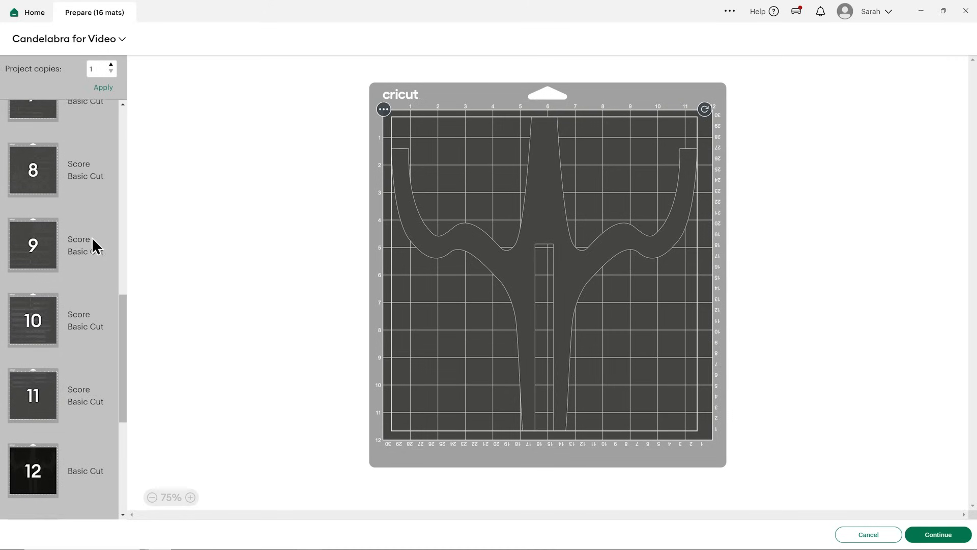
pyautogui.scroll(-3, 91, 237)
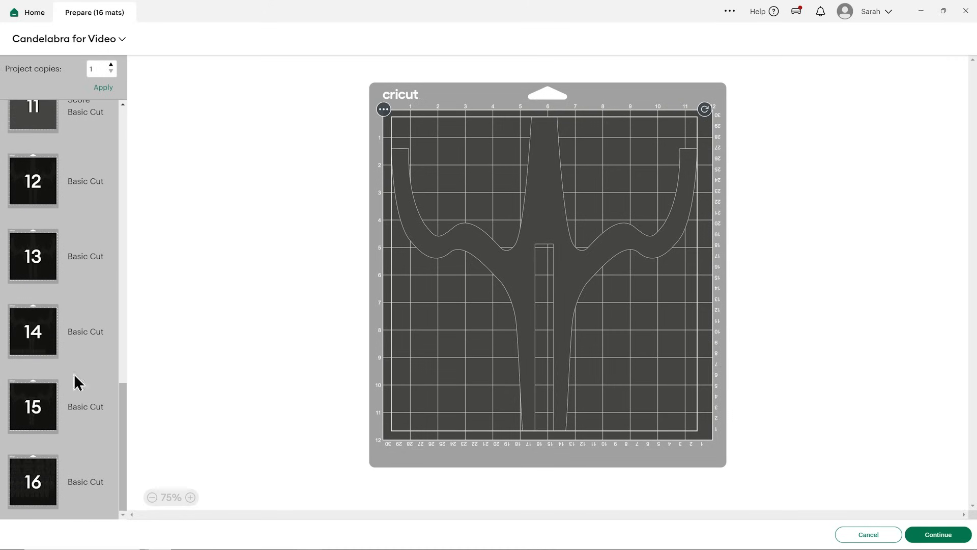
pyautogui.scroll(1, 60, 386)
pyautogui.scroll(-1, 53, 469)
pyautogui.scroll(1, 56, 203)
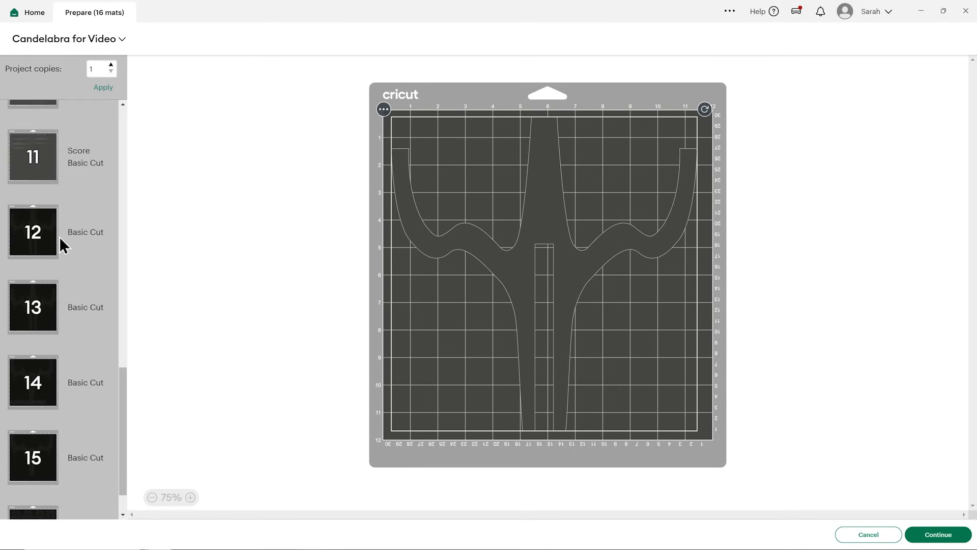
pyautogui.scroll(1, 97, 275)
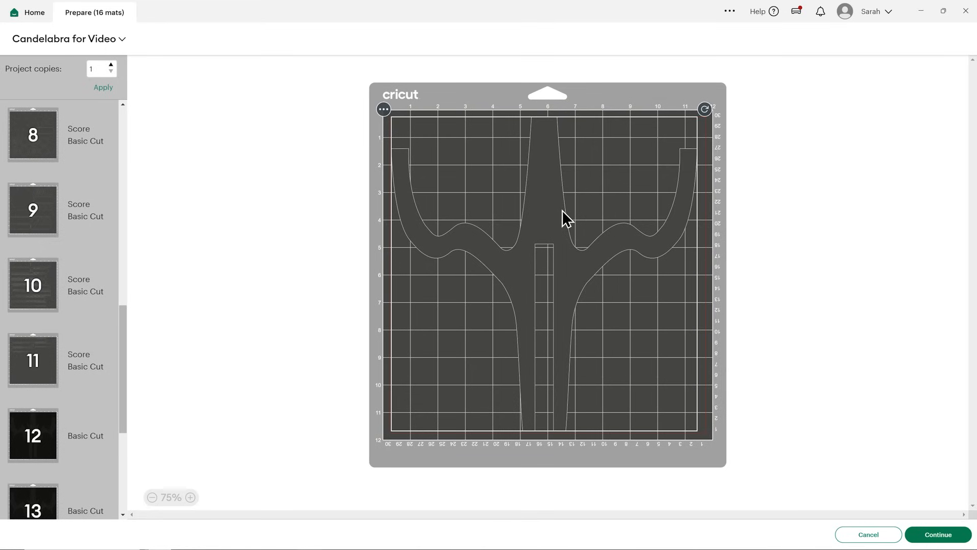
# Check the layouts of mats 12 and 3, and reposition a small square piece on mat 3.
pyautogui.click(38, 438)
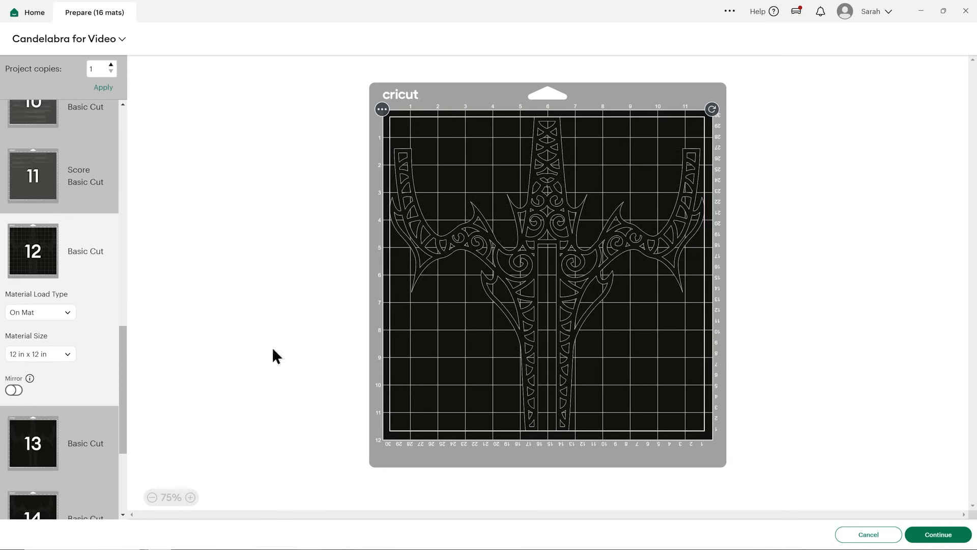
pyautogui.scroll(10, 68, 307)
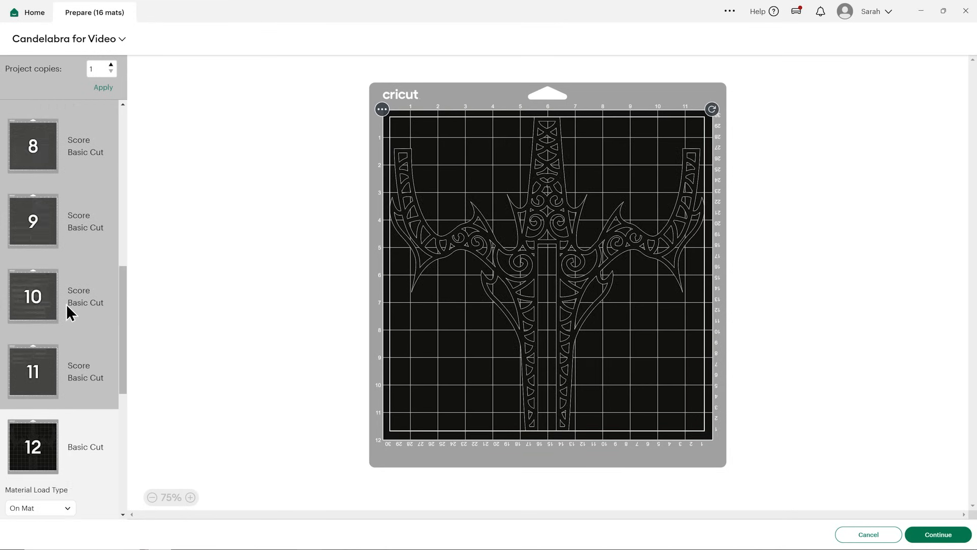
pyautogui.click(62, 176)
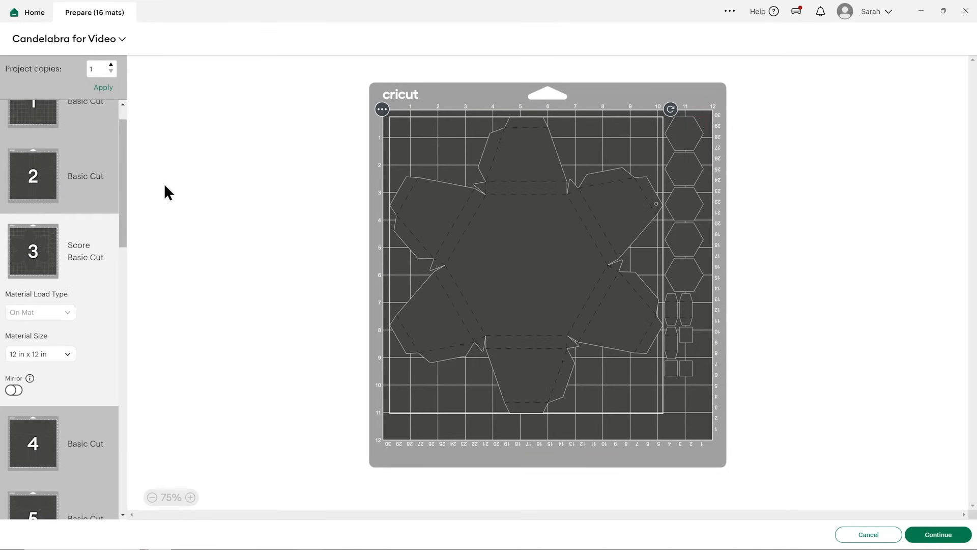
pyautogui.moveTo(688, 367); pyautogui.dragTo(676, 371)
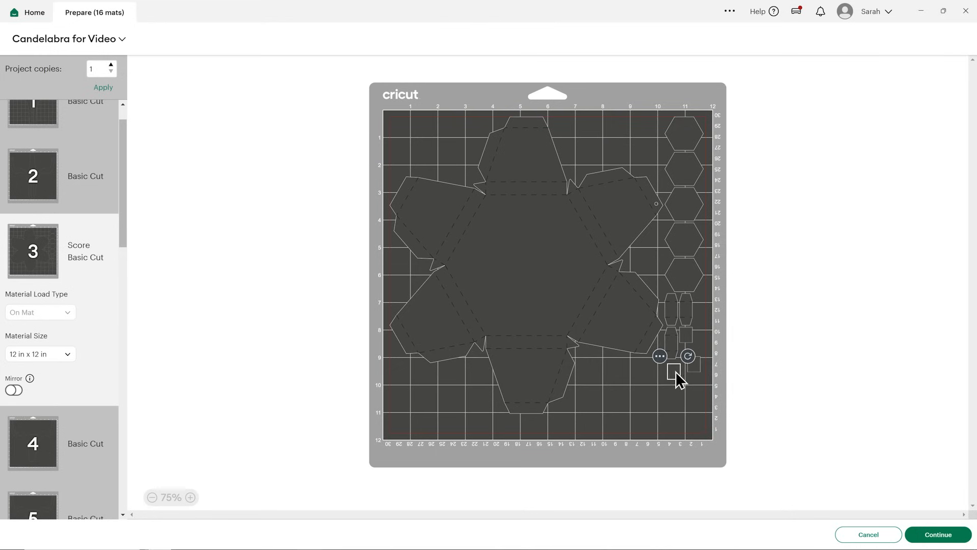
# Examine the piece layouts on mats 4 to 11 for unused space.
pyautogui.click(48, 437)
pyautogui.scroll(-2, 51, 393)
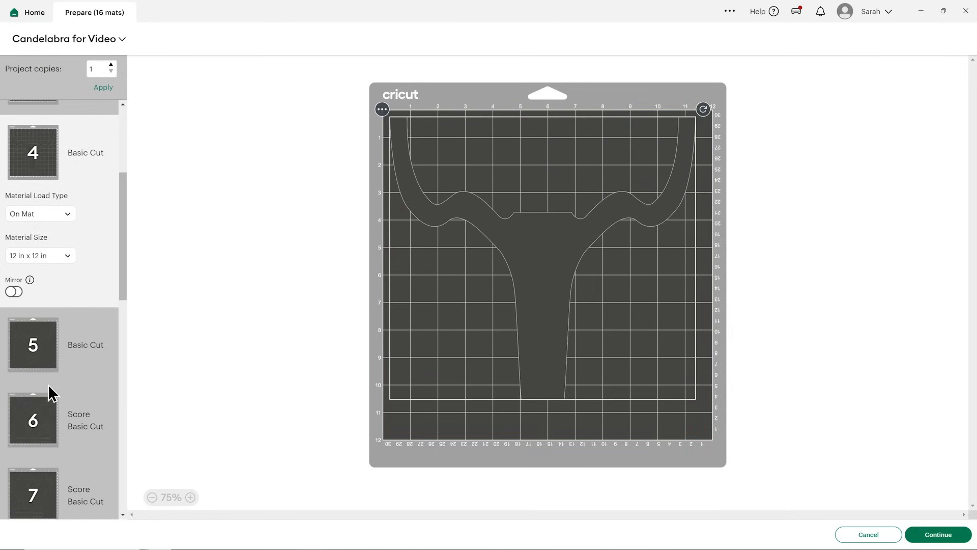
pyautogui.click(48, 351)
pyautogui.click(51, 446)
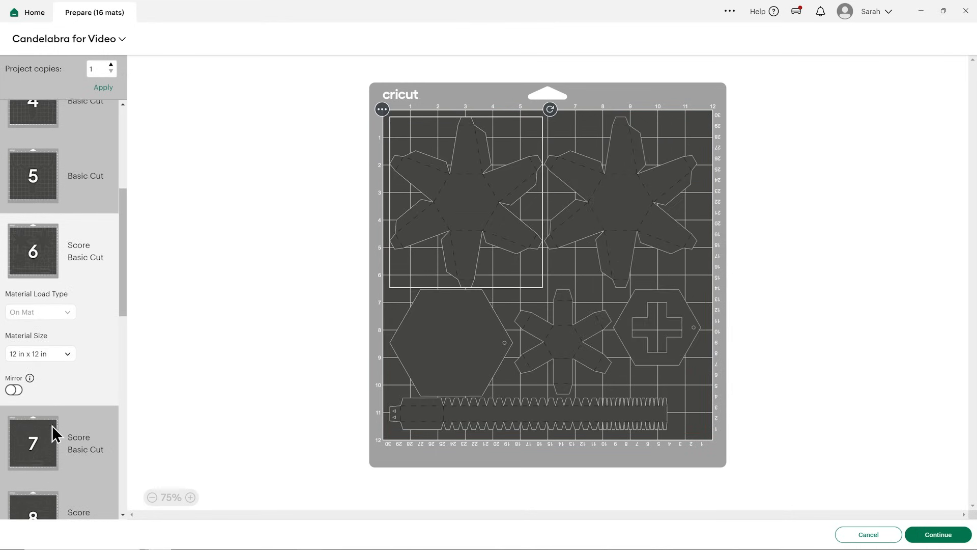
pyautogui.scroll(-2, 52, 425)
pyautogui.click(38, 342)
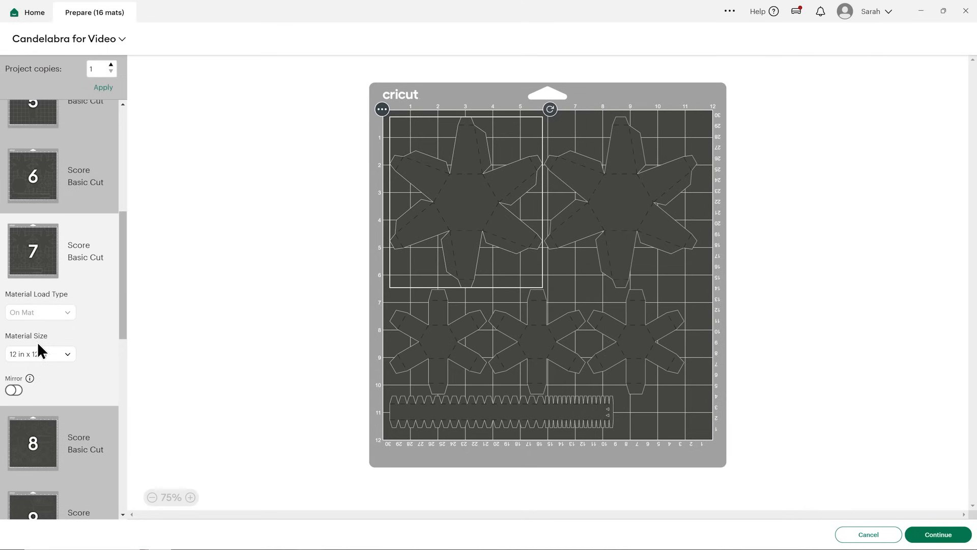
pyautogui.scroll(-2, 38, 341)
pyautogui.click(45, 386)
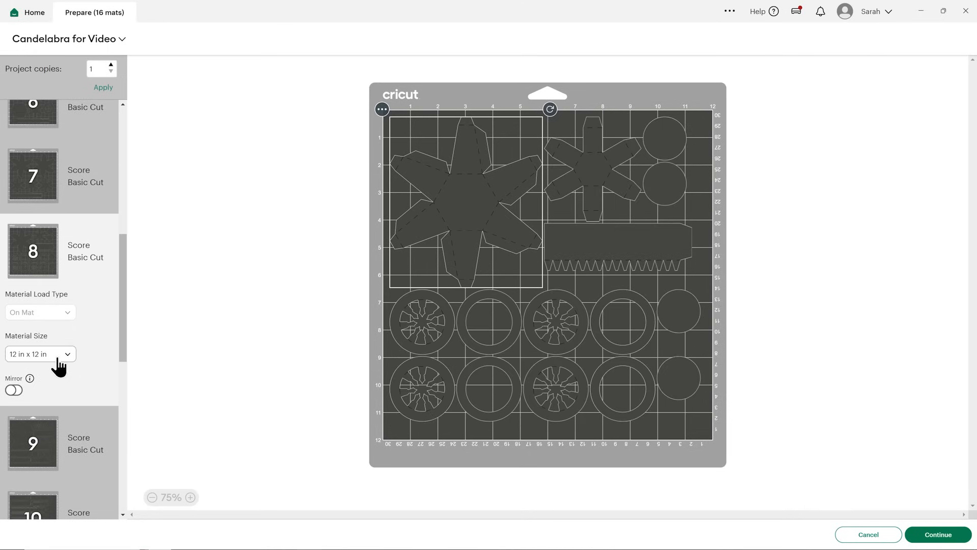
pyautogui.scroll(-2, 58, 358)
pyautogui.click(54, 392)
pyautogui.scroll(-1, 54, 392)
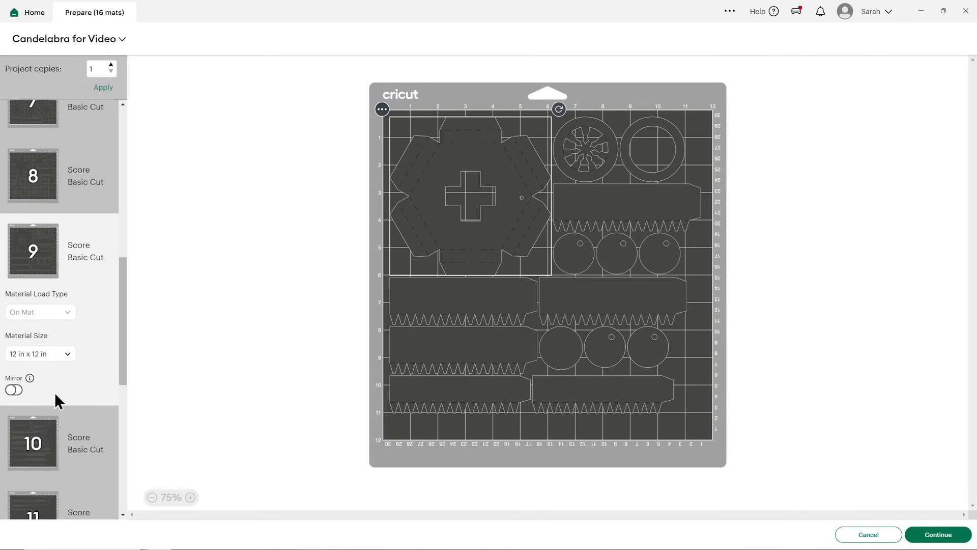
pyautogui.scroll(-2, 72, 335)
pyautogui.click(36, 374)
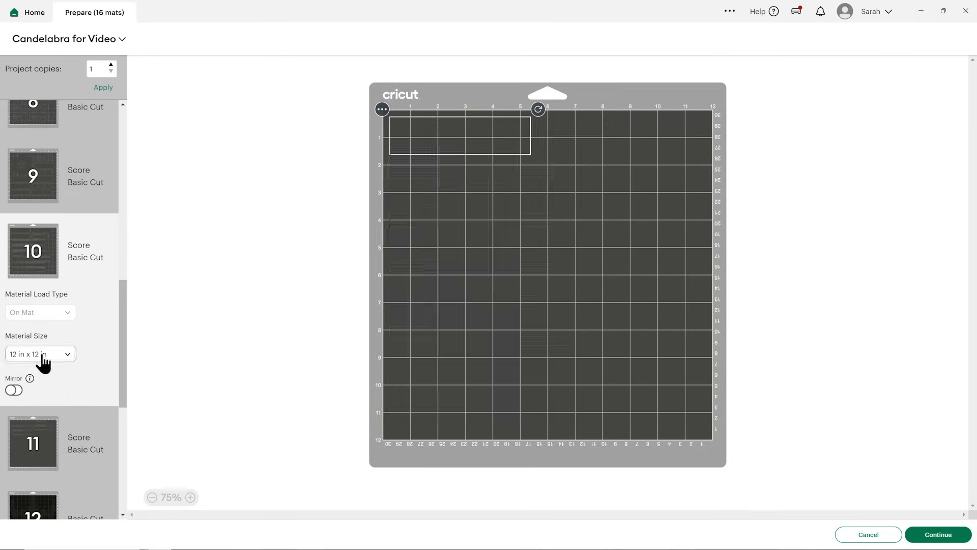
pyautogui.scroll(-2, 56, 382)
pyautogui.click(57, 382)
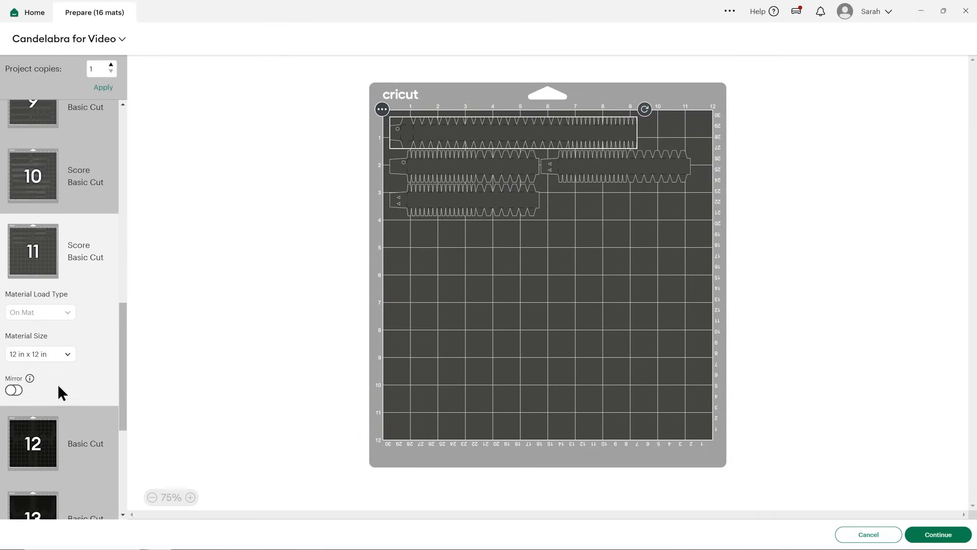
# Move the candelabra piece on mat 4 down to the mat's lower edge to free space above it.
pyautogui.scroll(9, 47, 186)
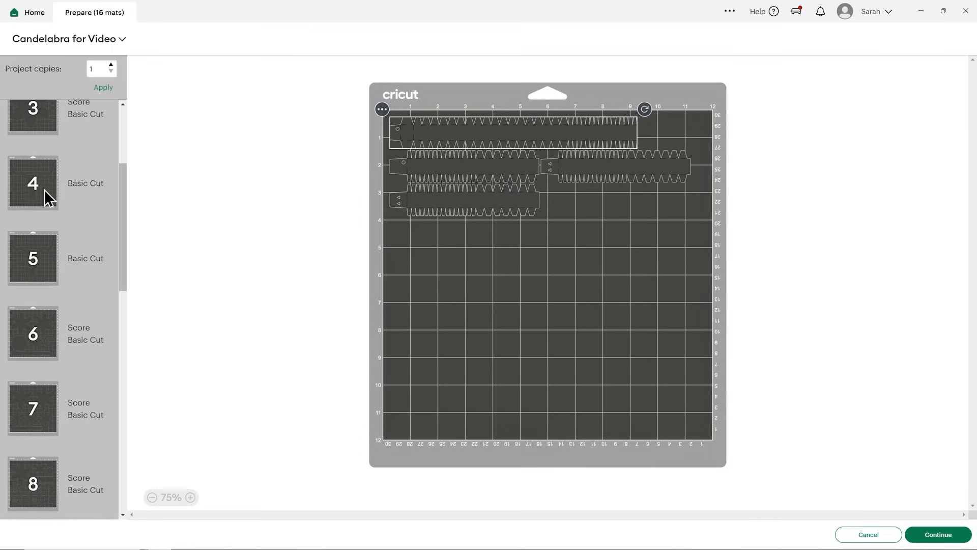
pyautogui.click(44, 189)
pyautogui.moveTo(535, 272); pyautogui.dragTo(598, 345)
pyautogui.scroll(-10, 17, 324)
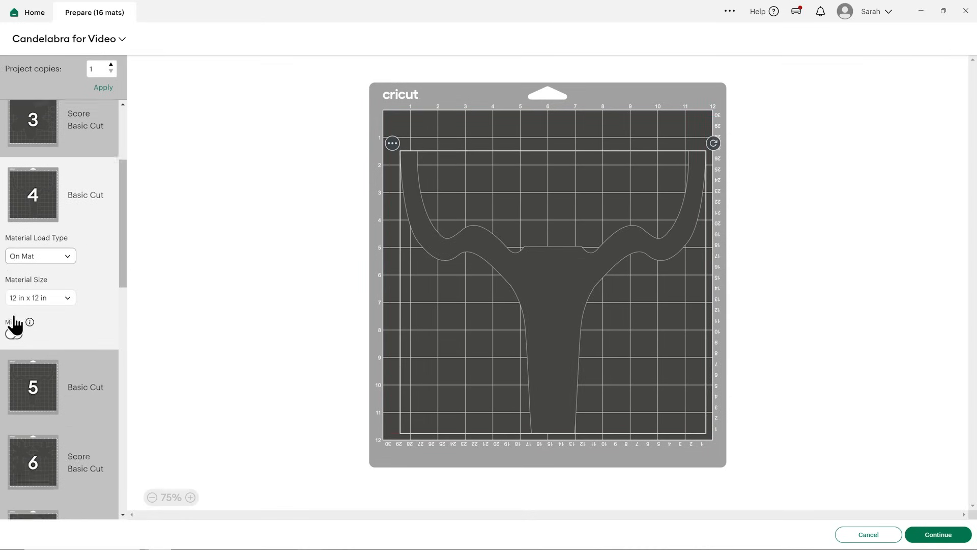
# Move the longest toothed strip from mat 11 to mat 4.
pyautogui.scroll(-3, 72, 326)
pyautogui.click(74, 332)
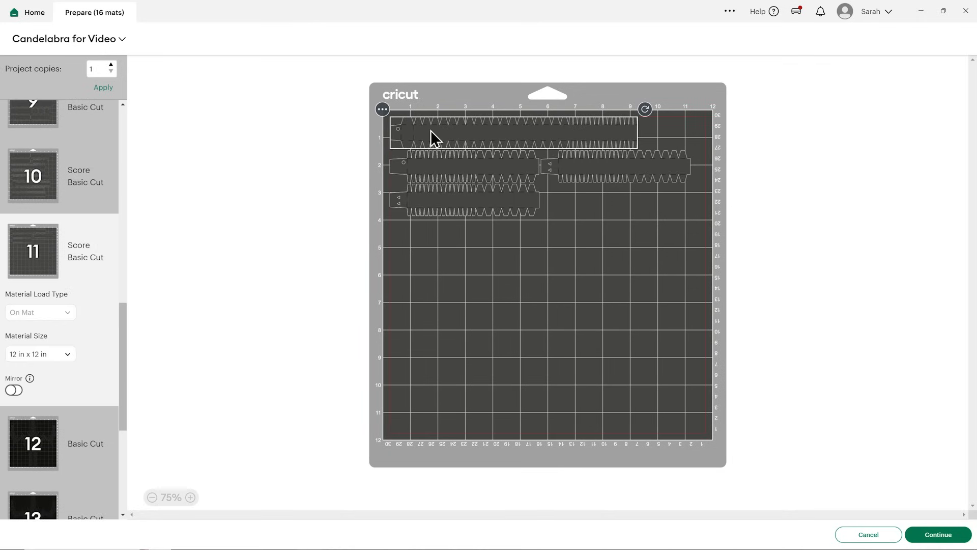
pyautogui.click(382, 109)
pyautogui.click(381, 133)
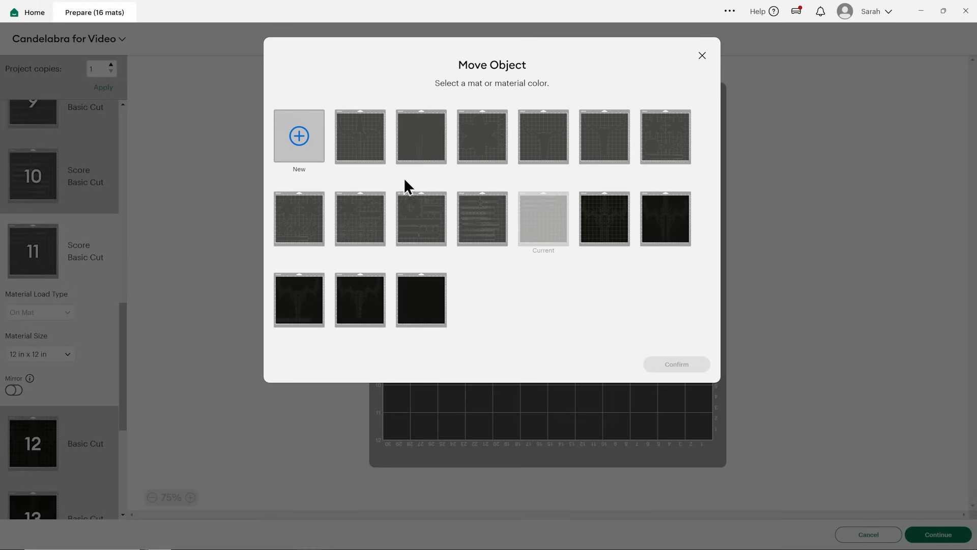
pyautogui.click(539, 147)
pyautogui.click(670, 372)
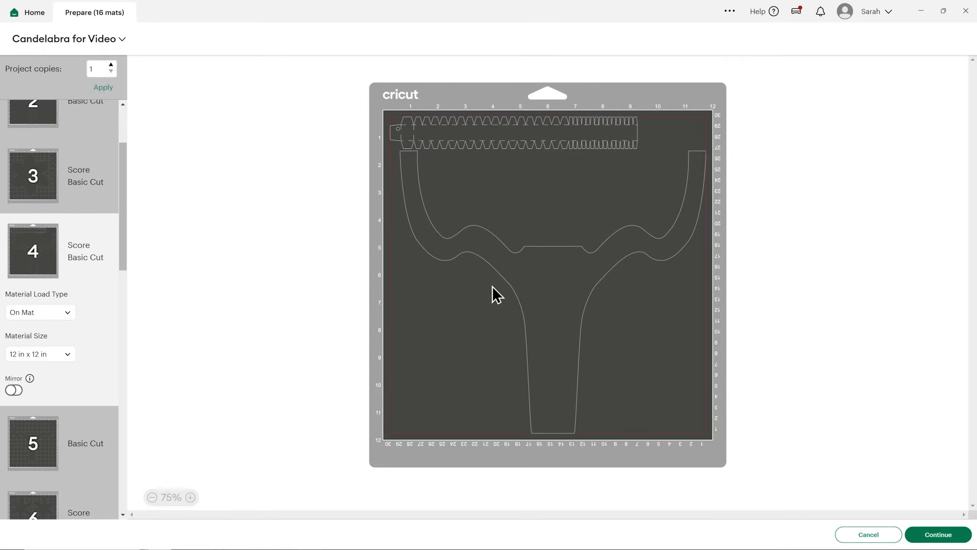
# Reposition the toothed strip on mat 4 above the candelabra piece, between its two arm tips.
pyautogui.moveTo(549, 127); pyautogui.dragTo(590, 135)
pyautogui.click(562, 233)
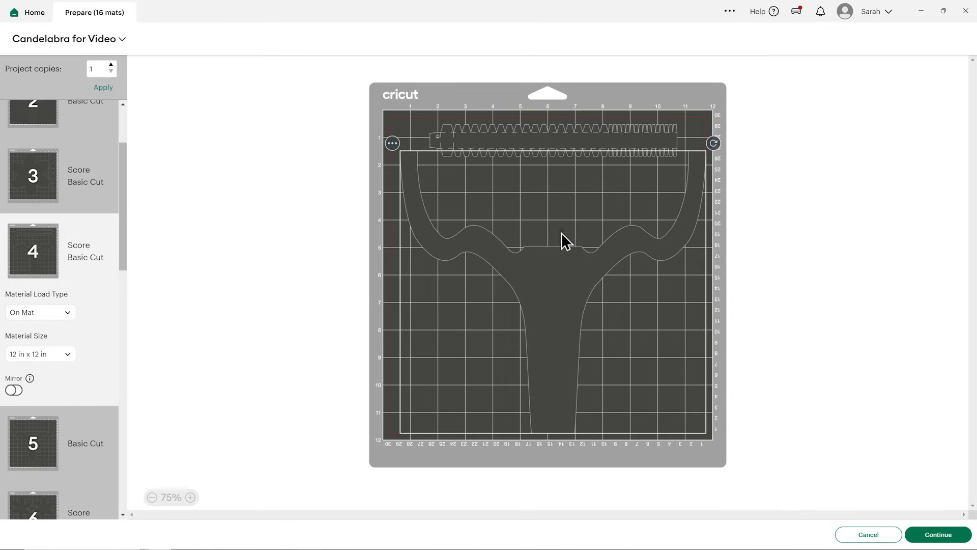
pyautogui.click(392, 305)
# Move the three remaining toothed strips together from mat 11 to mat 5.
pyautogui.scroll(-8, 36, 336)
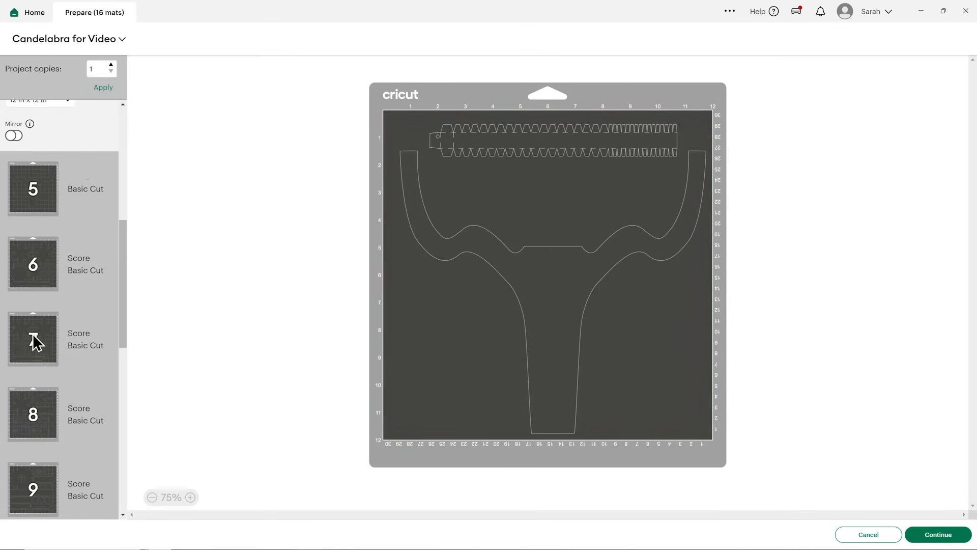
pyautogui.scroll(-3, 59, 336)
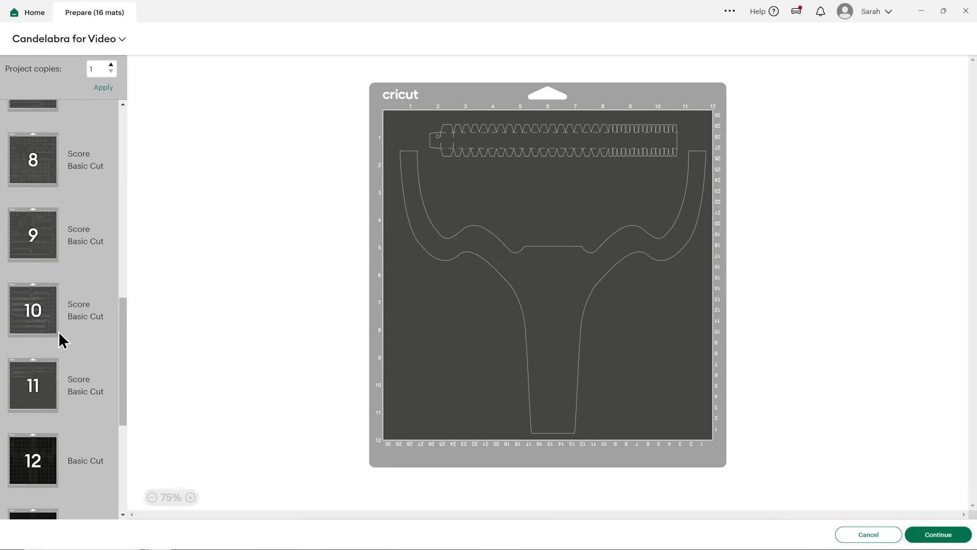
pyautogui.click(55, 373)
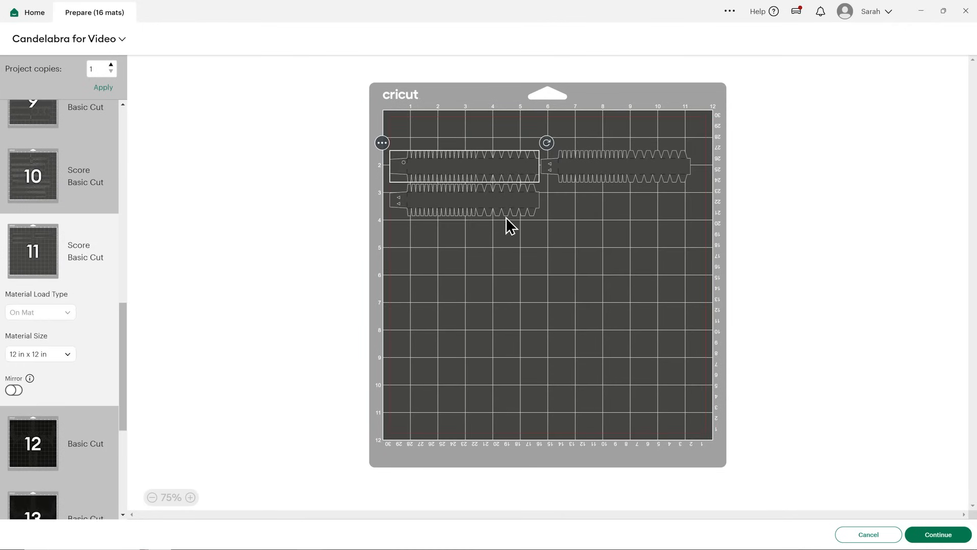
pyautogui.moveTo(663, 216); pyautogui.dragTo(383, 151)
pyautogui.click(382, 143)
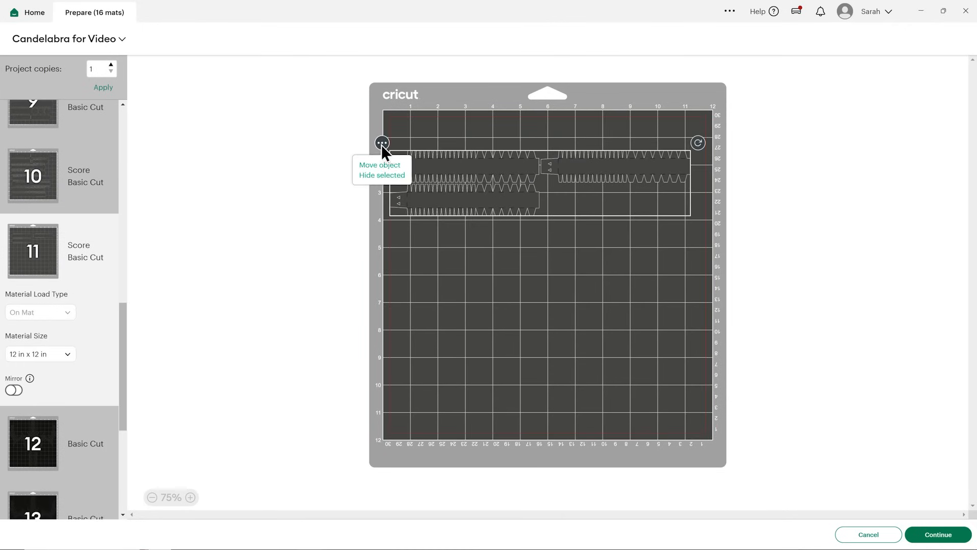
pyautogui.click(402, 165)
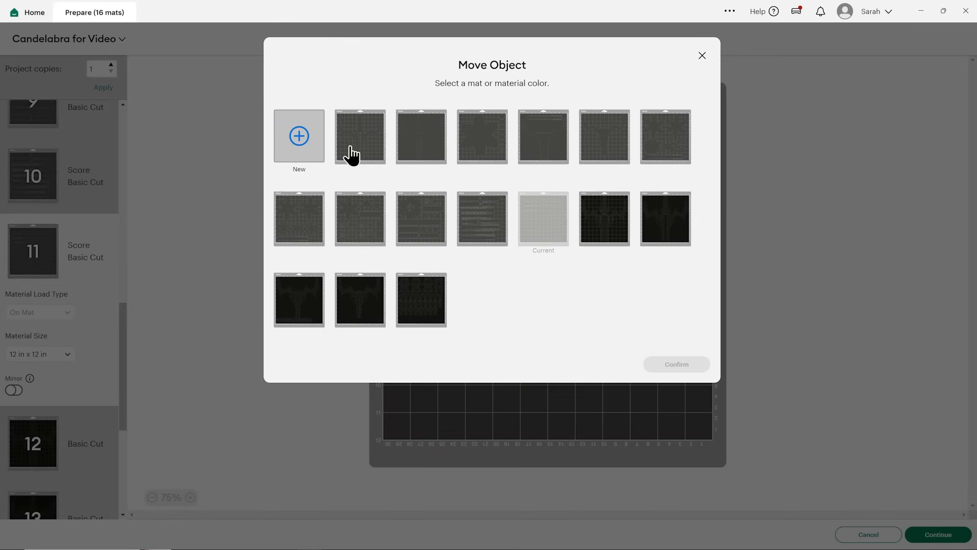
pyautogui.click(600, 153)
pyautogui.click(682, 366)
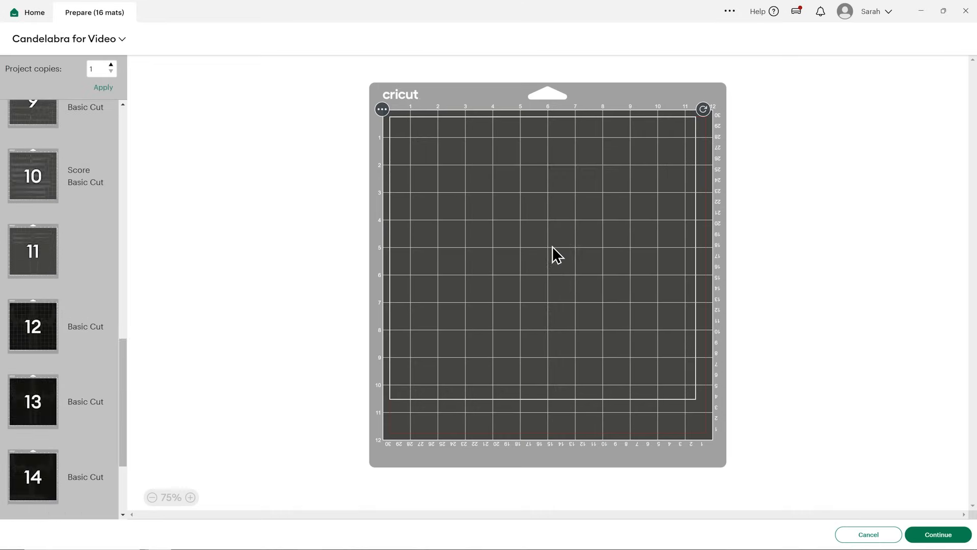
# Rotate one toothed strip on mat 5 upright and place it in the free space right of the candelabra stem.
pyautogui.click(652, 442)
pyautogui.moveTo(511, 184); pyautogui.dragTo(651, 410)
pyautogui.moveTo(633, 349); pyautogui.dragTo(677, 344)
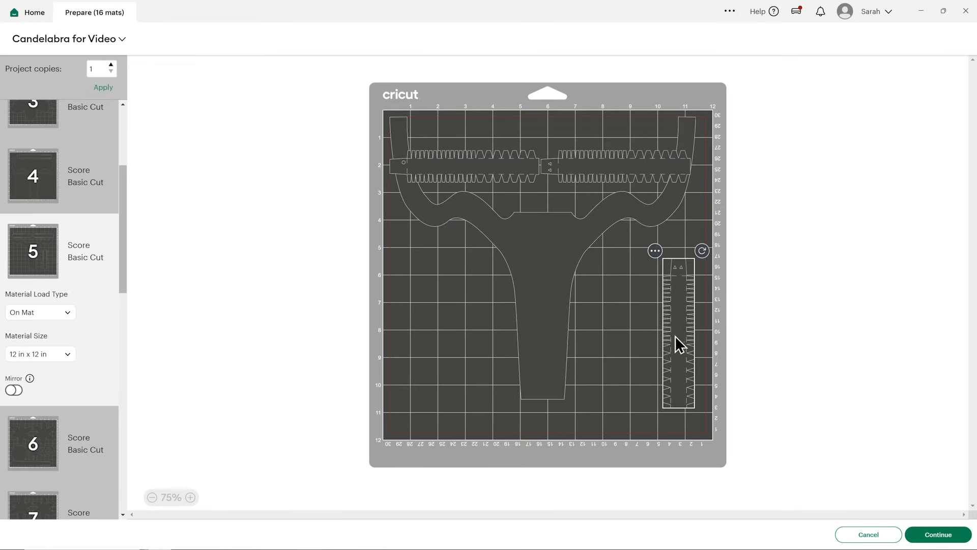
# Rotate a second toothed strip on mat 5 upright and place it between the candelabra stem and the other upright strip.
pyautogui.click(659, 160)
pyautogui.moveTo(697, 149); pyautogui.dragTo(648, 251)
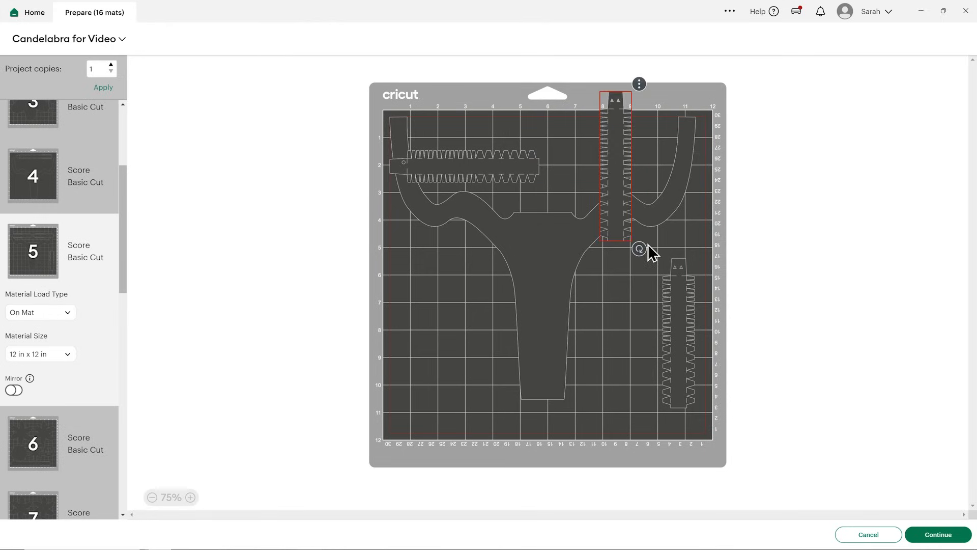
pyautogui.moveTo(609, 158); pyautogui.dragTo(617, 294)
# Move the remaining horizontal toothed strip on mat 5 into the open space between the candelabra's two arm tips.
pyautogui.moveTo(517, 163); pyautogui.dragTo(554, 151)
pyautogui.click(419, 321)
pyautogui.click(307, 319)
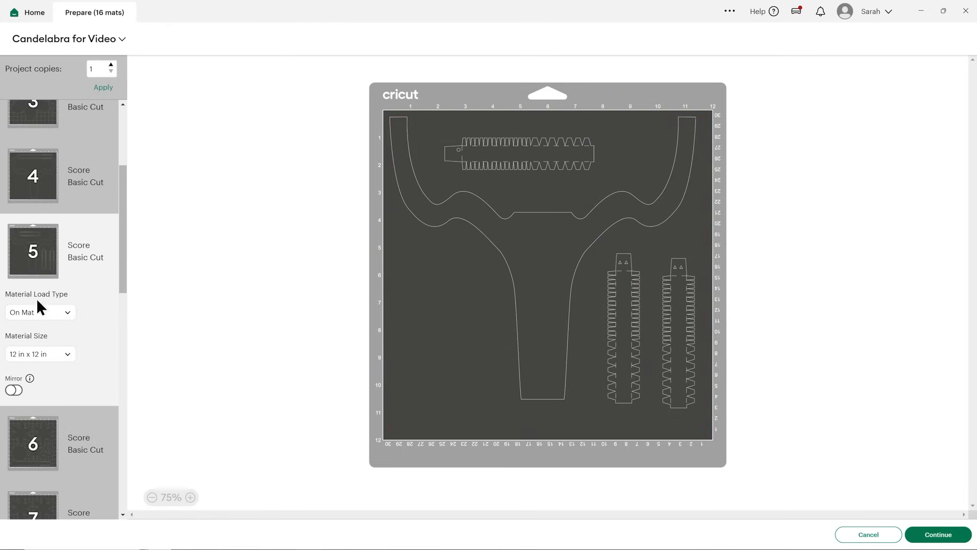
# Check mat 11 for leftover pieces, and look through mats 12 to 16 to examine how the black filigree pieces are laid out.
pyautogui.scroll(-6, 57, 271)
pyautogui.scroll(-2, 57, 272)
pyautogui.click(54, 309)
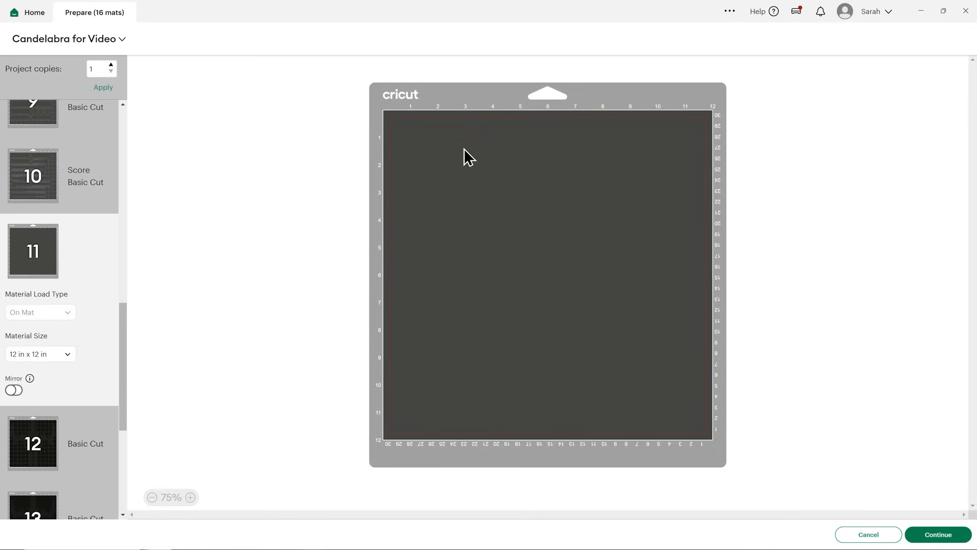
pyautogui.scroll(-3, 86, 224)
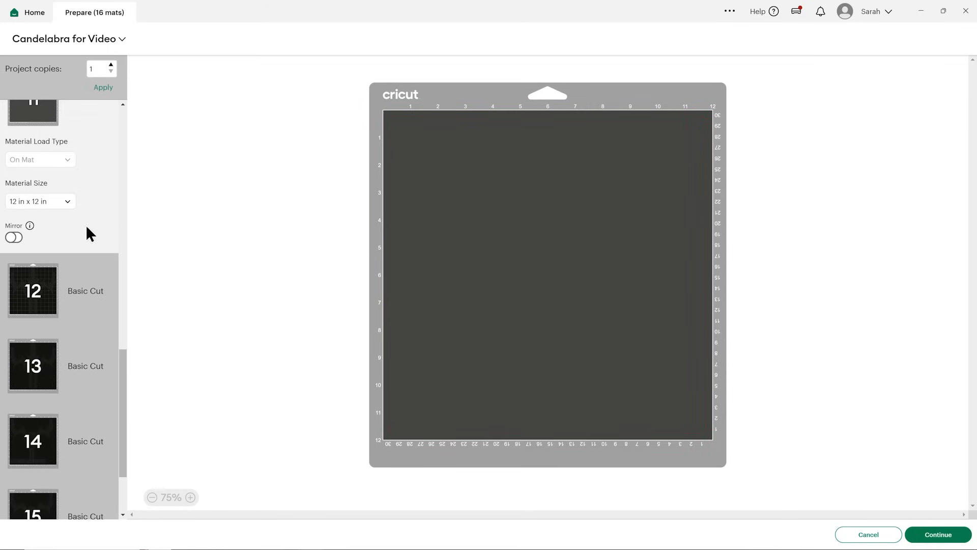
pyautogui.click(56, 289)
pyautogui.scroll(-2, 57, 306)
pyautogui.click(57, 336)
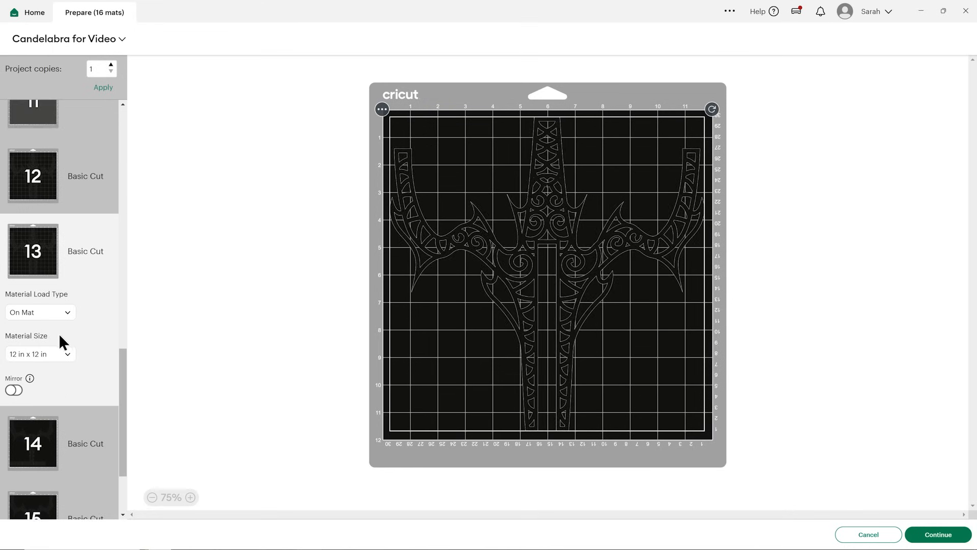
pyautogui.scroll(-2, 67, 300)
pyautogui.click(72, 322)
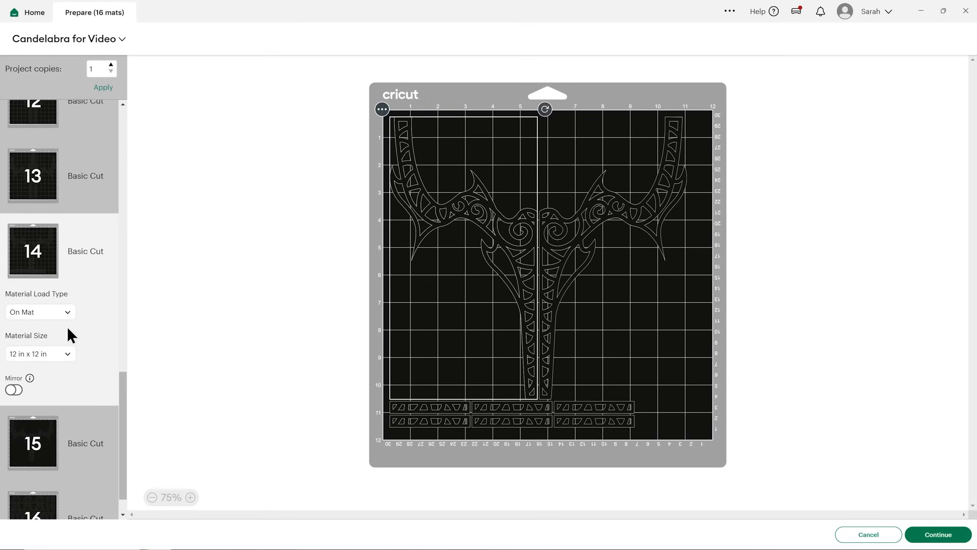
pyautogui.scroll(-1, 68, 328)
pyautogui.click(63, 402)
pyautogui.click(61, 481)
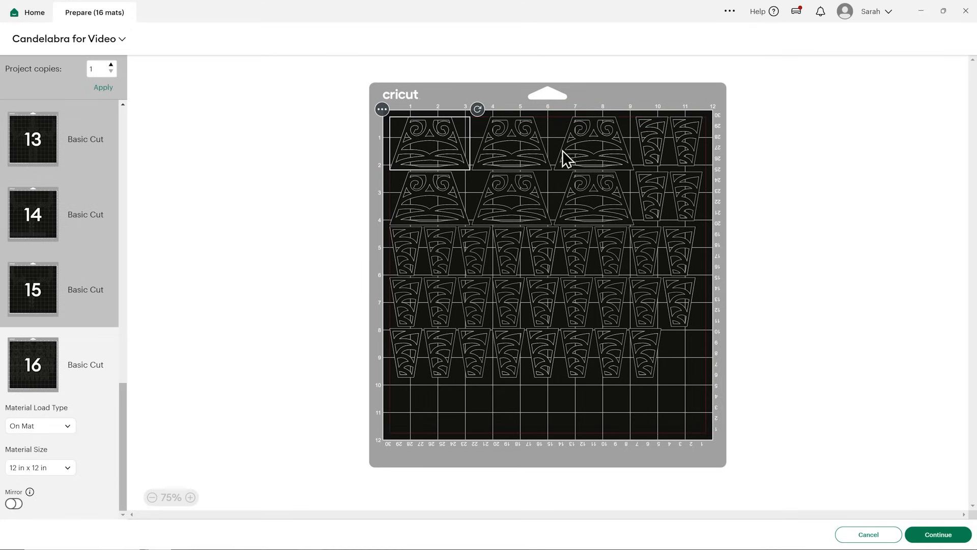
# Go back over mats 12 to 16 to compare the arrangement and spare space of the black filigree pieces.
pyautogui.click(48, 144)
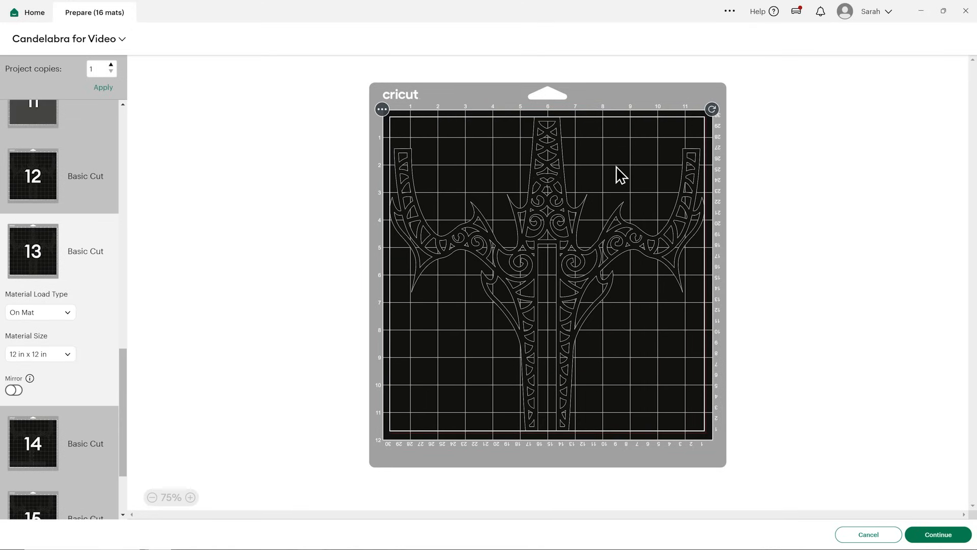
pyautogui.click(36, 180)
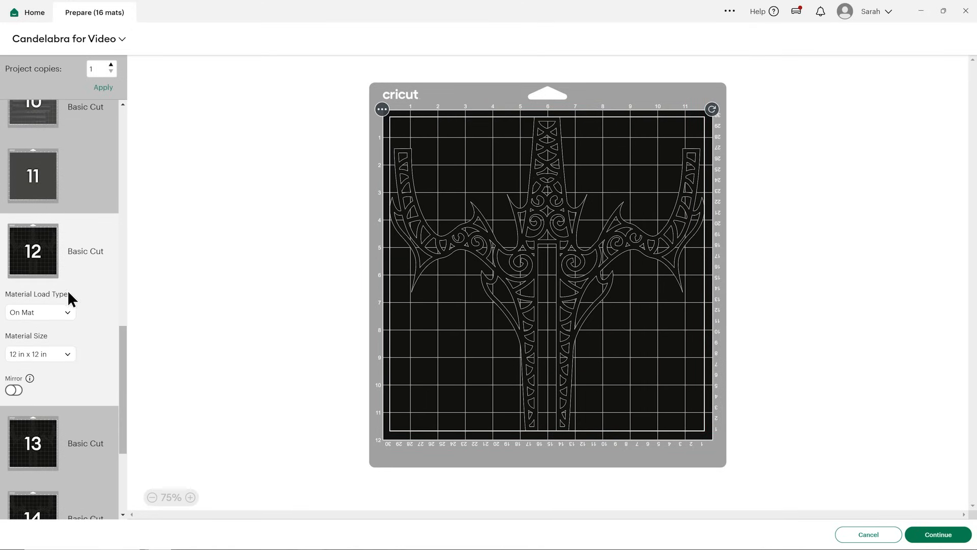
pyautogui.scroll(-4, 54, 372)
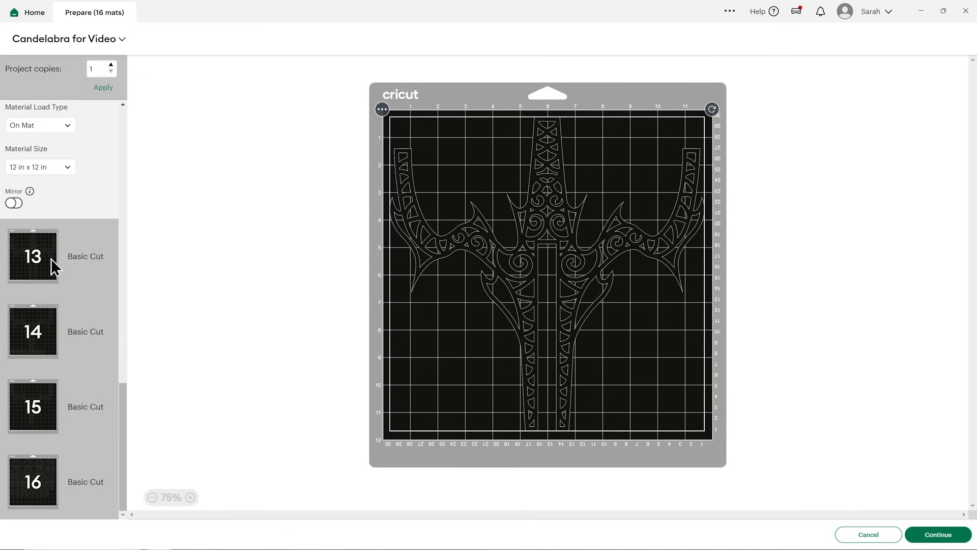
pyautogui.click(51, 258)
pyautogui.scroll(-3, 66, 387)
pyautogui.click(58, 379)
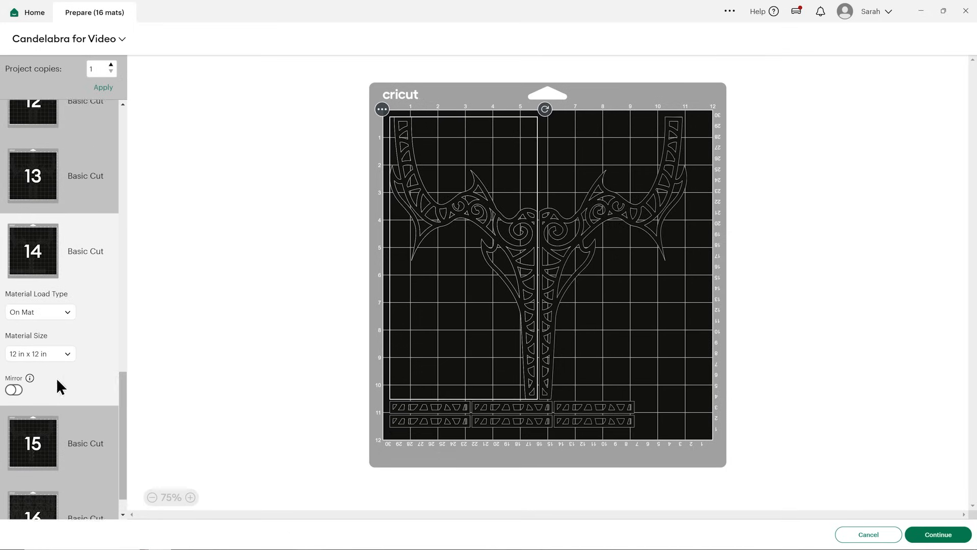
pyautogui.scroll(-1, 59, 392)
pyautogui.click(40, 400)
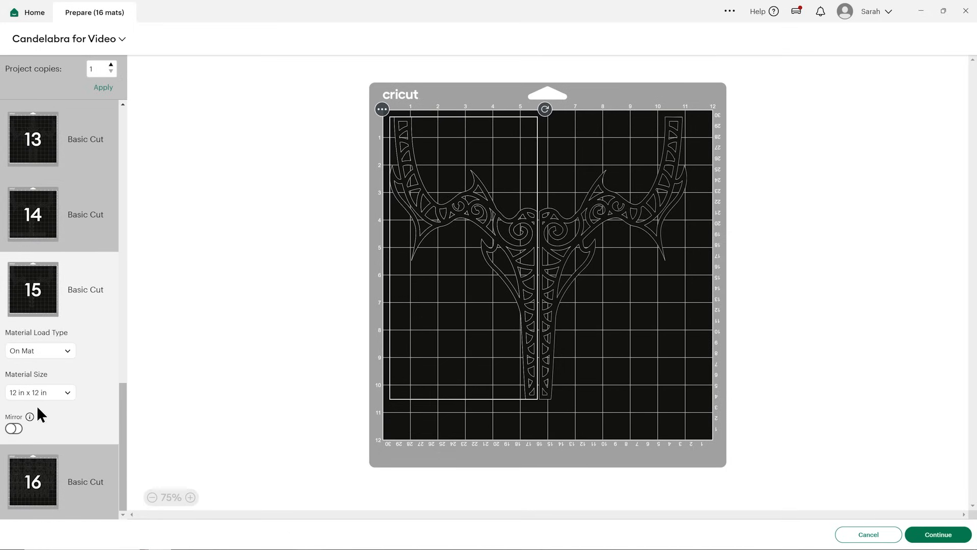
pyautogui.click(52, 453)
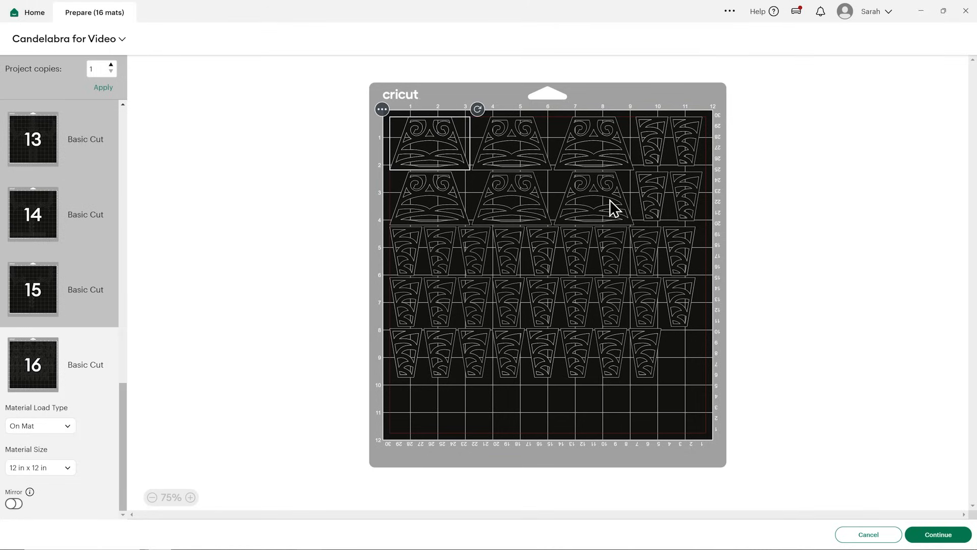
# Shift the right-hand filigree half on mat 15 slightly to the right to widen the gap between the two halves.
pyautogui.click(53, 292)
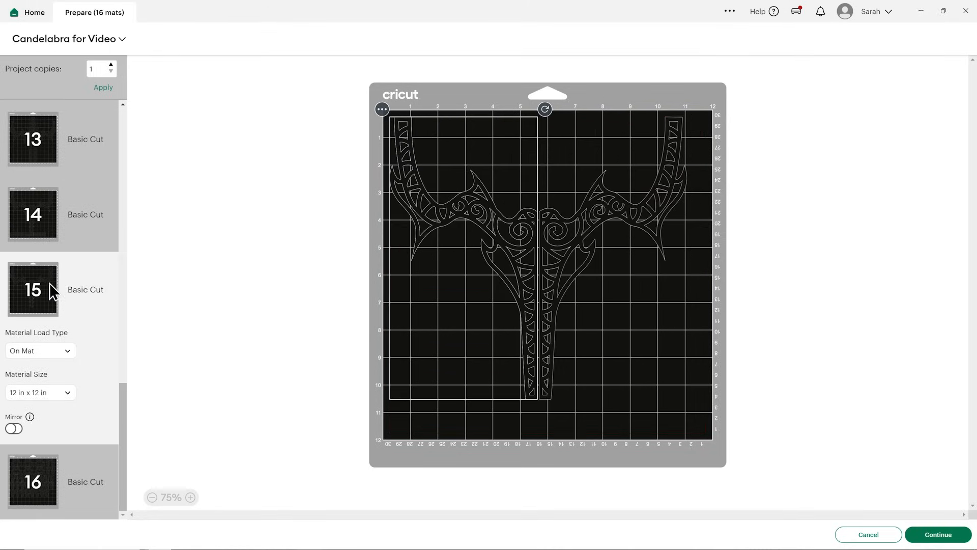
pyautogui.click(614, 325)
pyautogui.moveTo(568, 258); pyautogui.dragTo(574, 257)
pyautogui.click(445, 278)
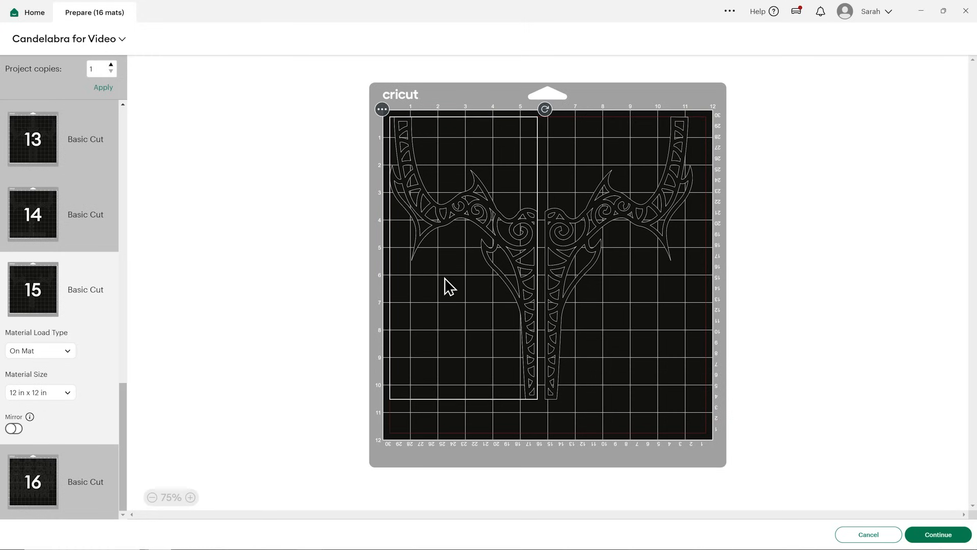
pyautogui.click(631, 337)
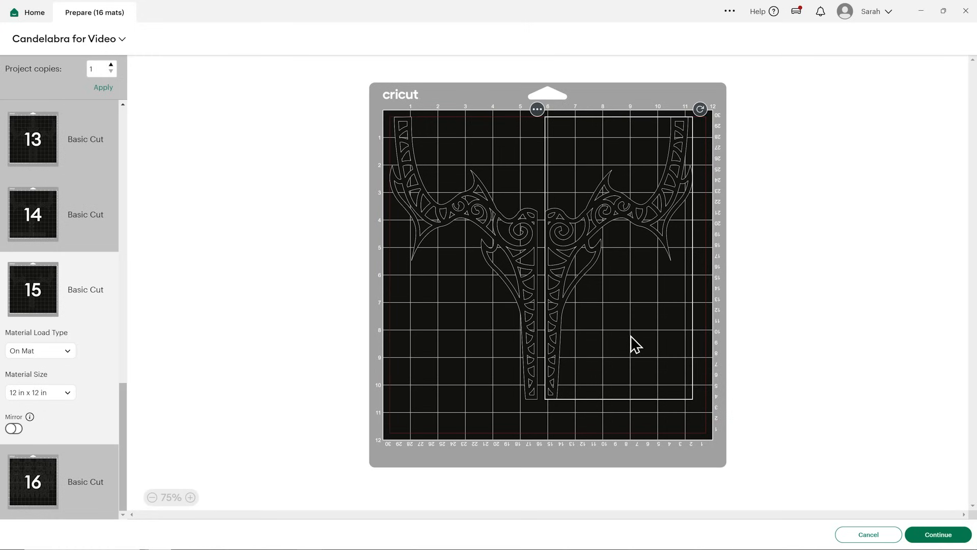